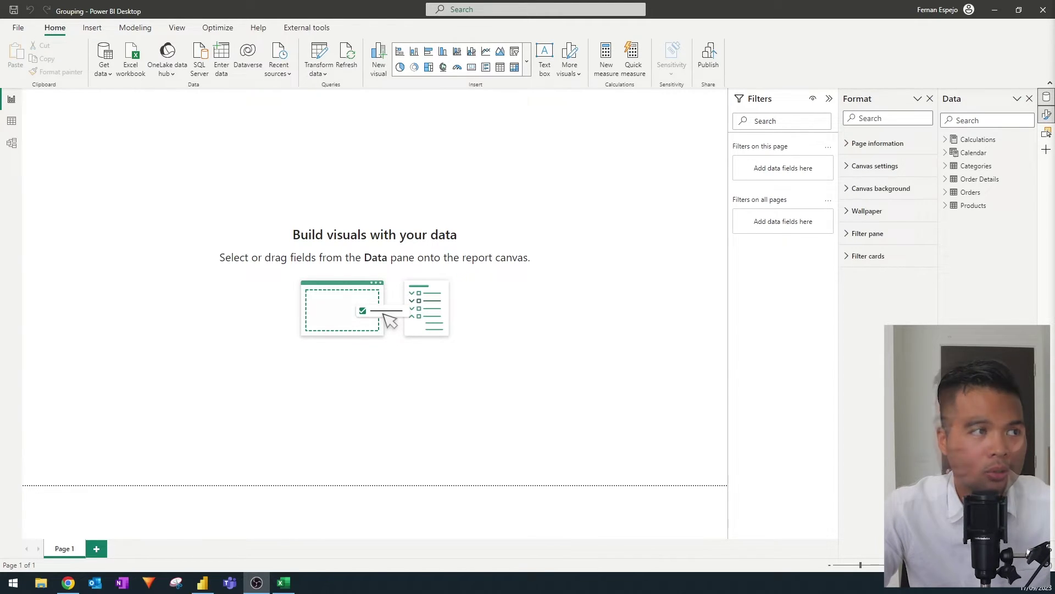
Open Power Query Editor and show the Order Details query, dismissing the stale-preview warnings.
left_click(470, 217)
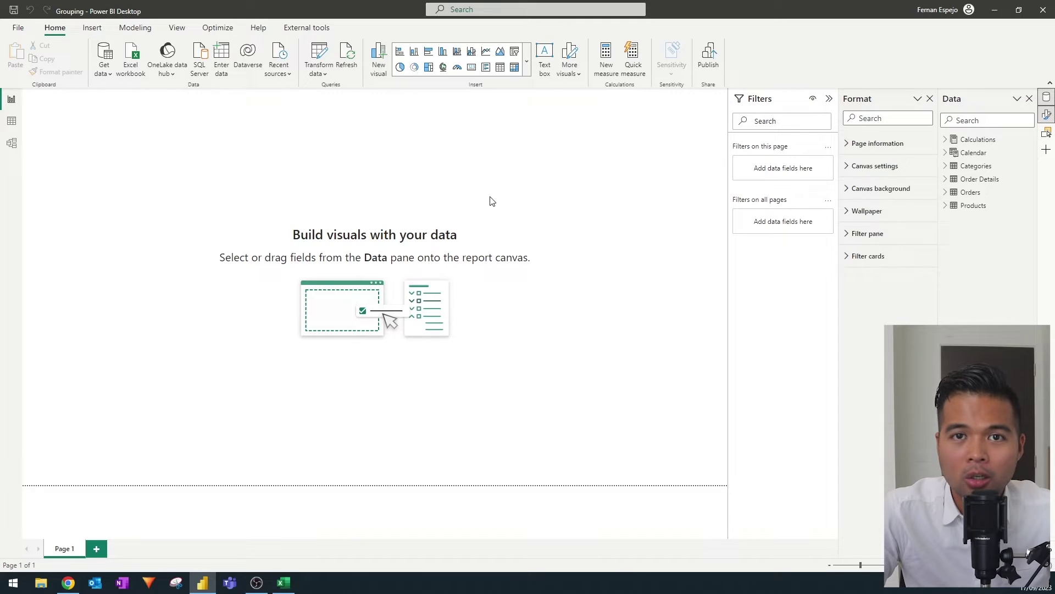
left_click(321, 57)
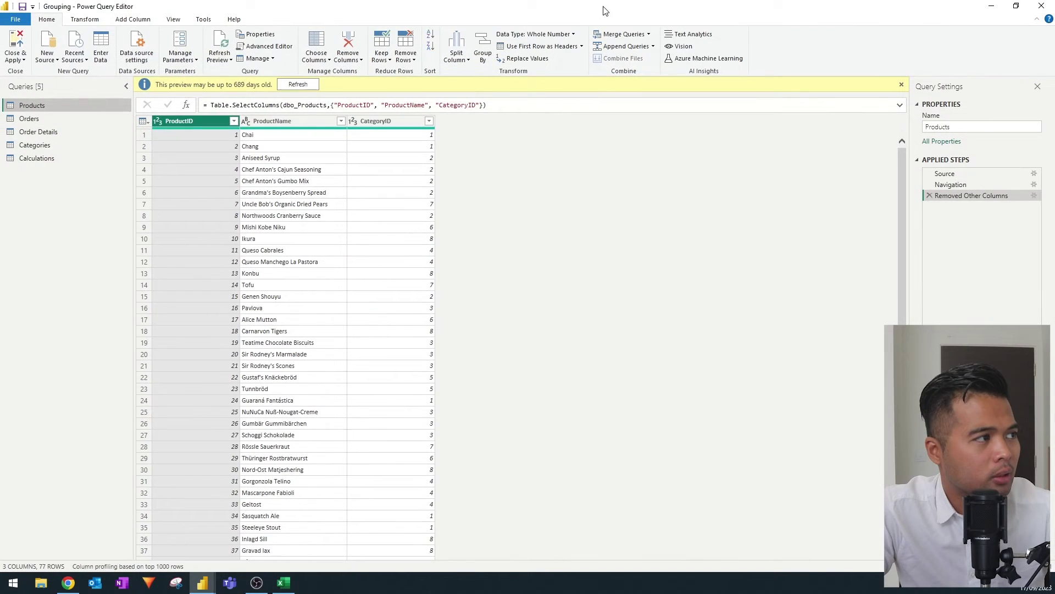
left_click(902, 85)
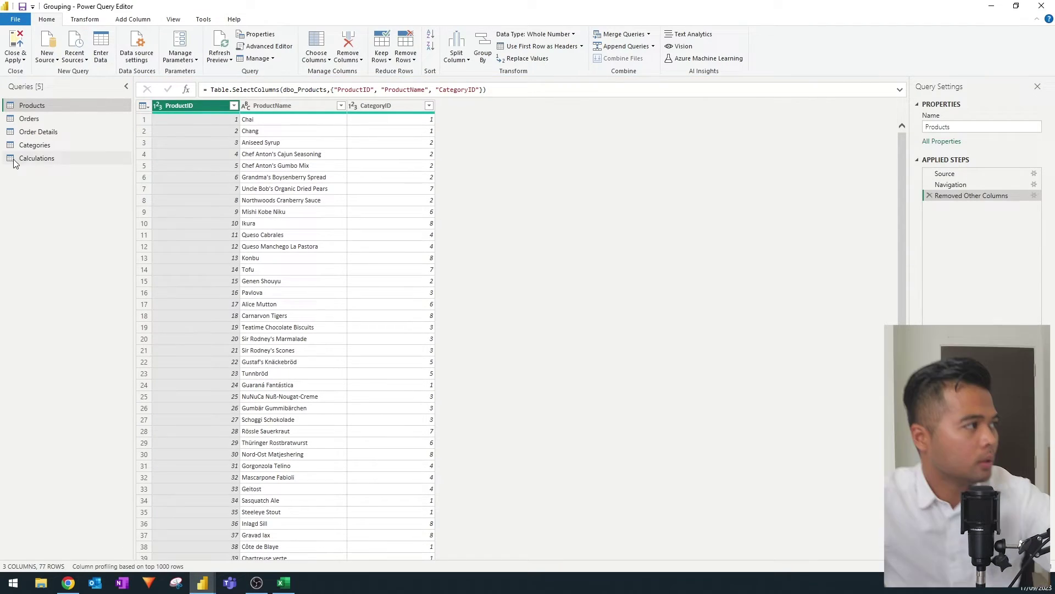
left_click(44, 134)
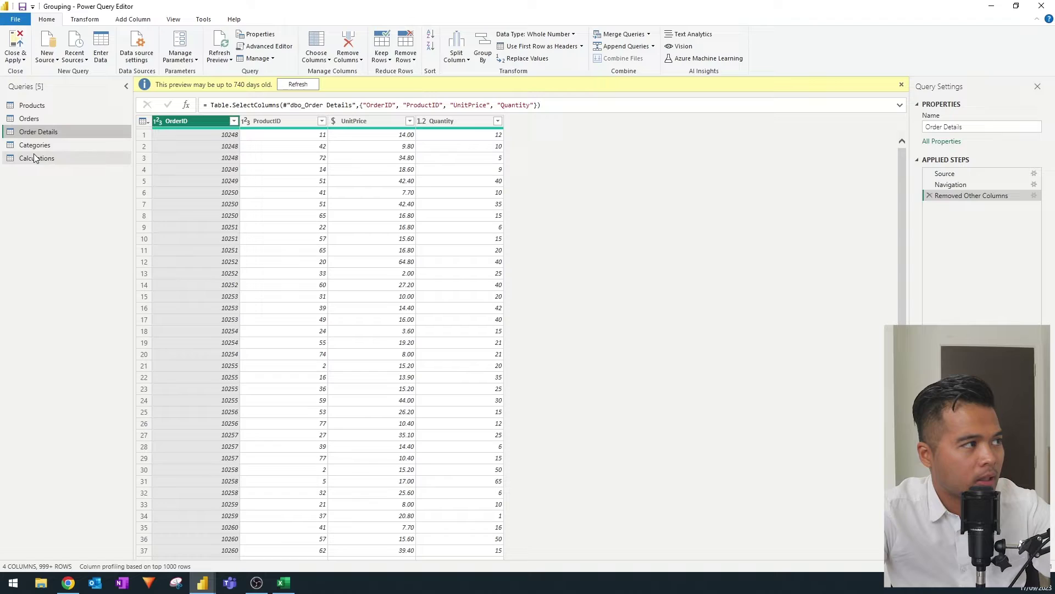
left_click(902, 85)
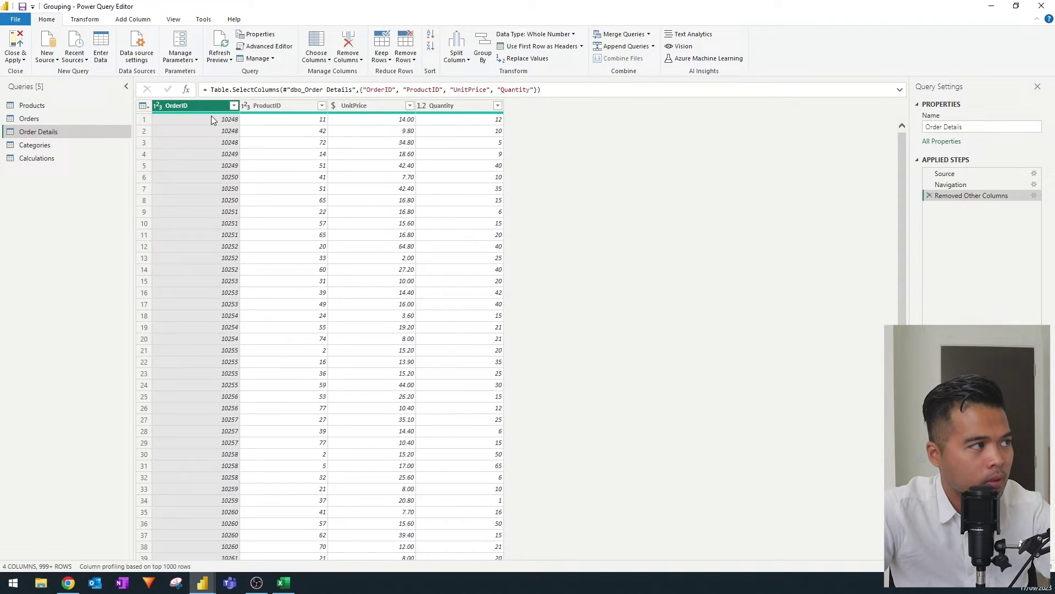
Inspect the ProductID, UnitPrice and Quantity columns, including the Quantity value 40 in row 12.
left_click(267, 119)
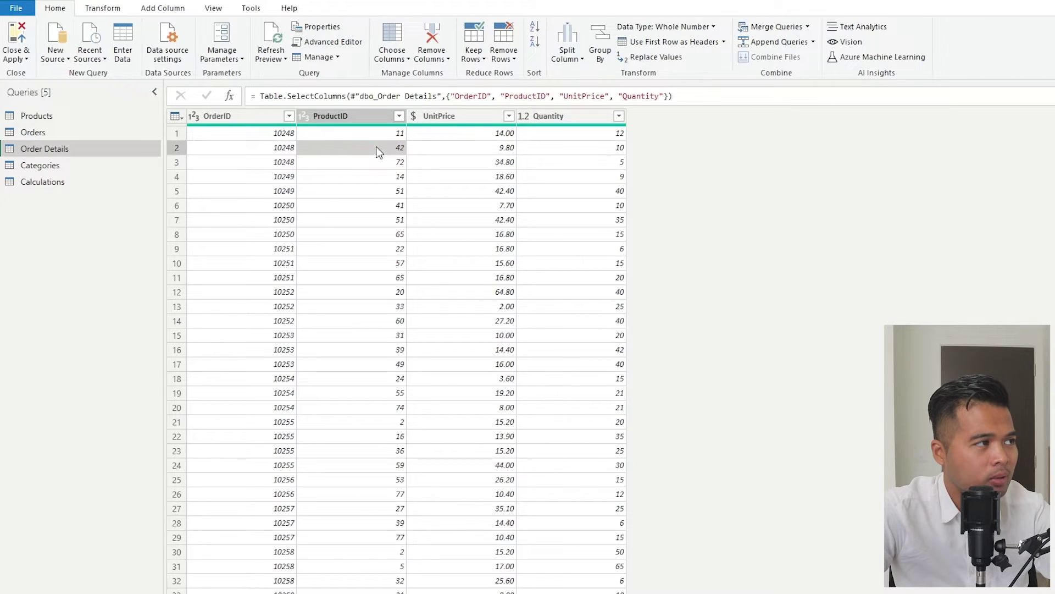
left_click(503, 133)
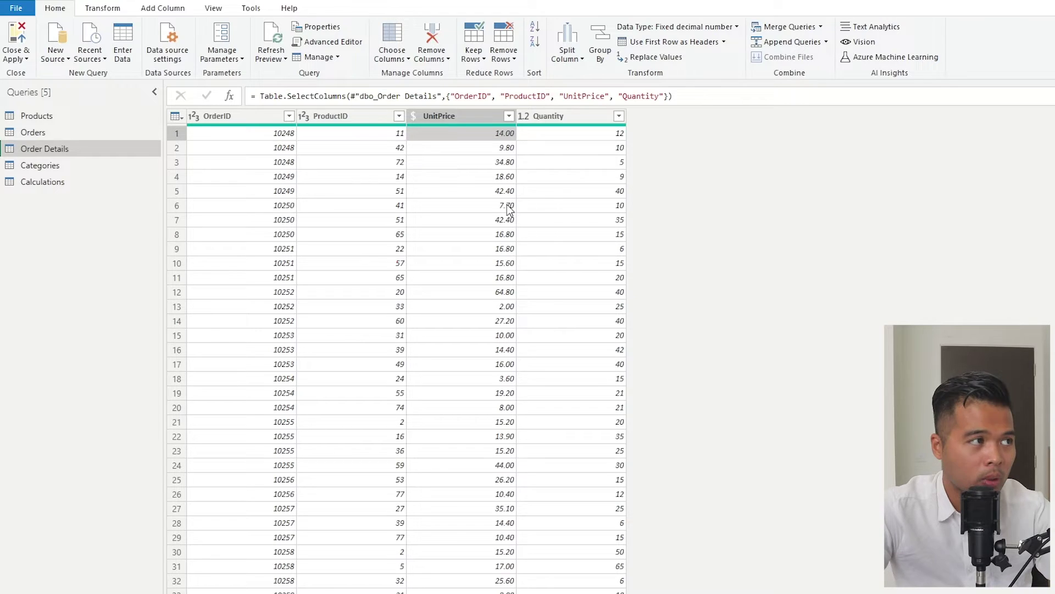
left_click(576, 140)
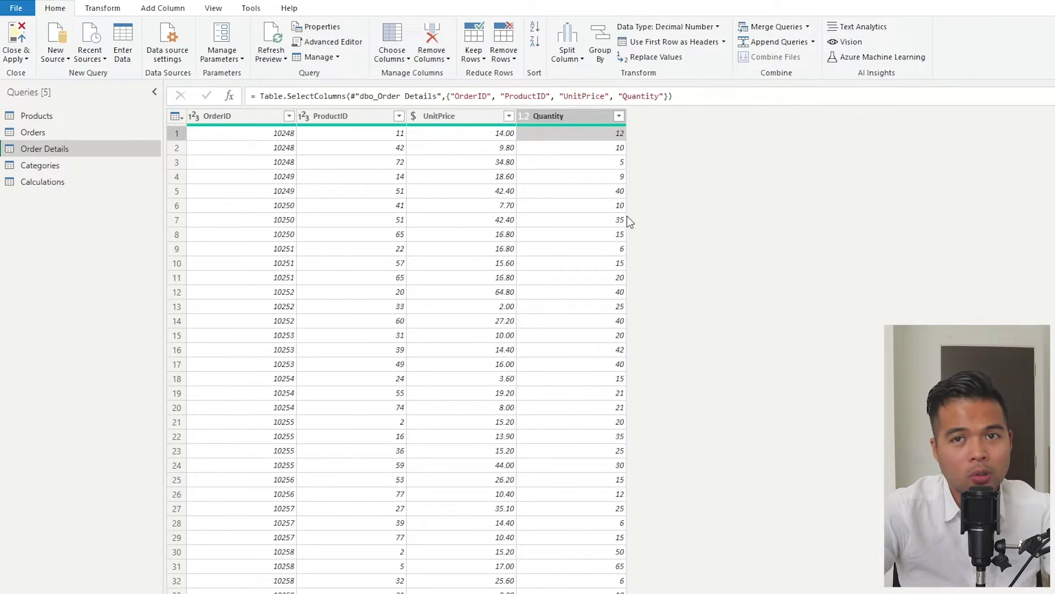
scroll(631, 222, "down", 20)
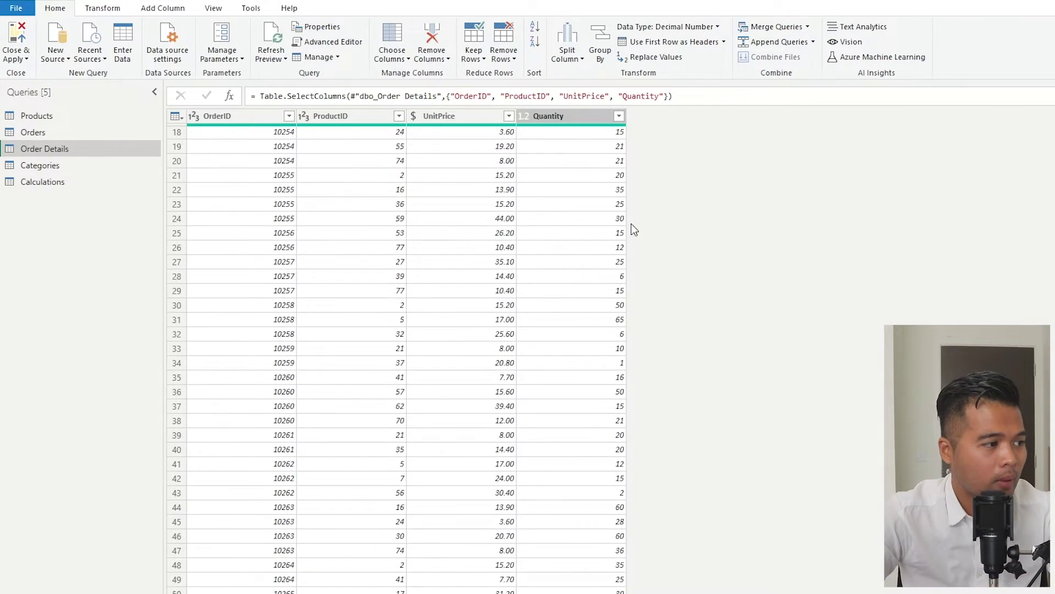
scroll(662, 229, "down", 12)
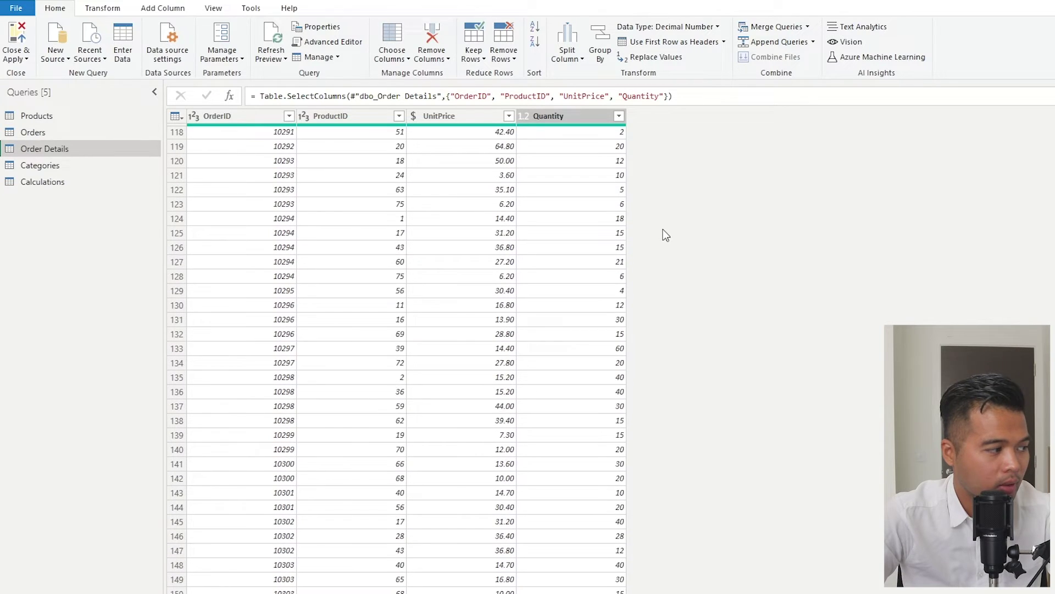
scroll(667, 235, "up", 20)
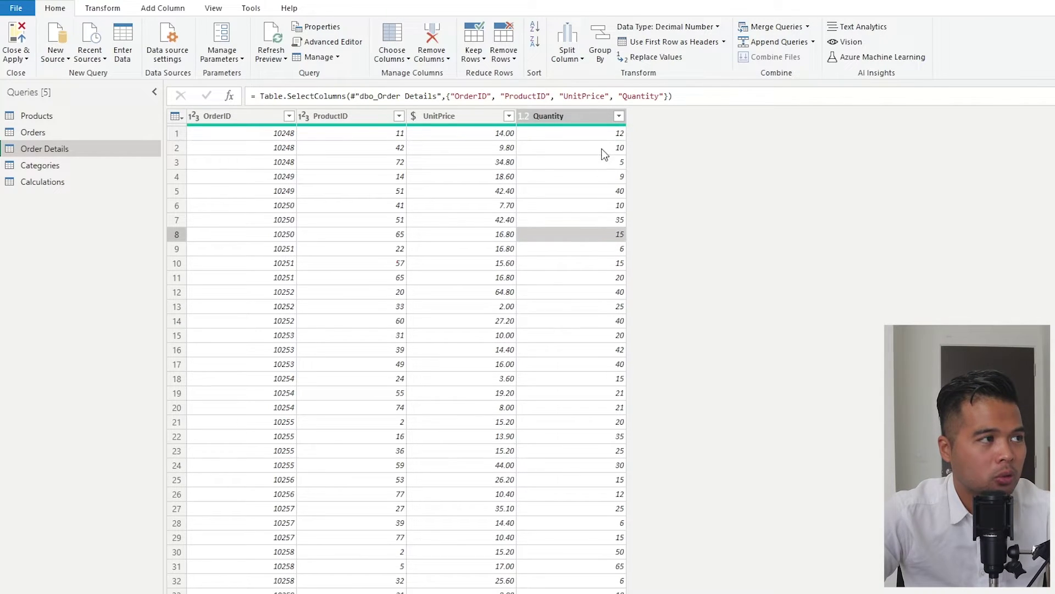
left_click(598, 123)
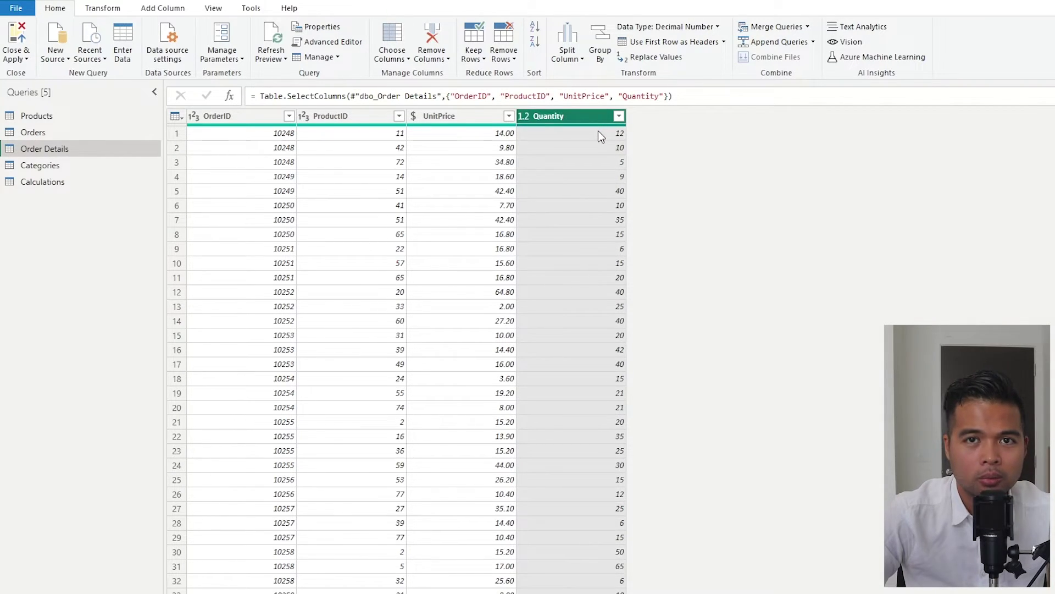
left_click(604, 175)
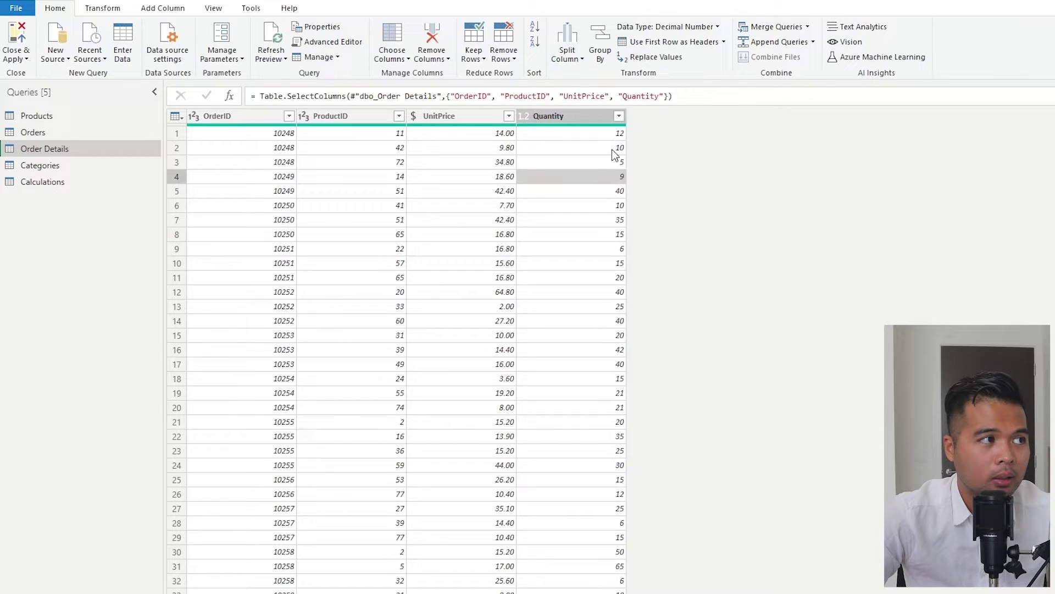
left_click(612, 138)
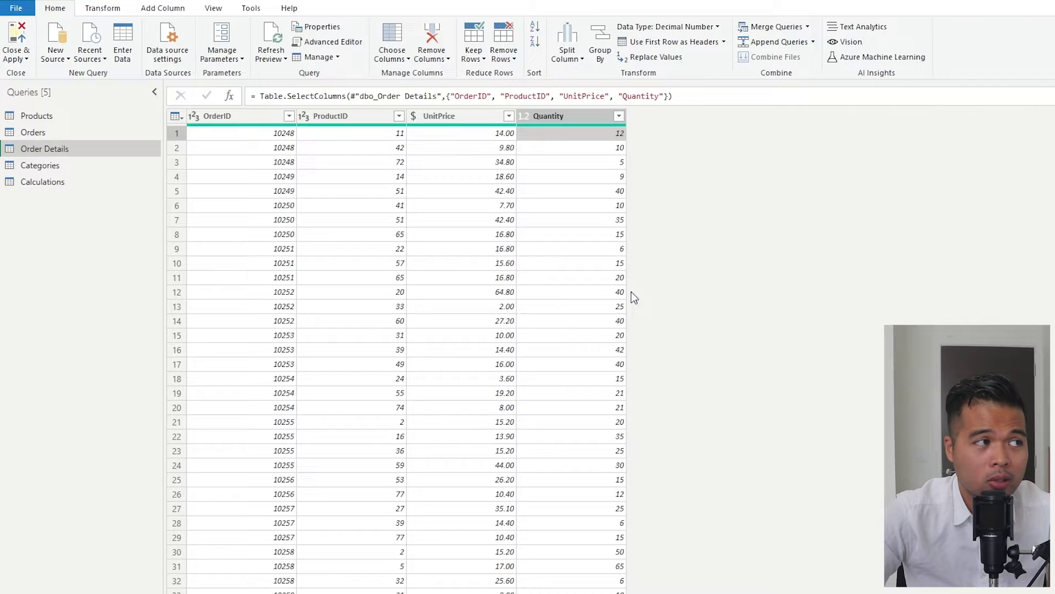
left_click(611, 291)
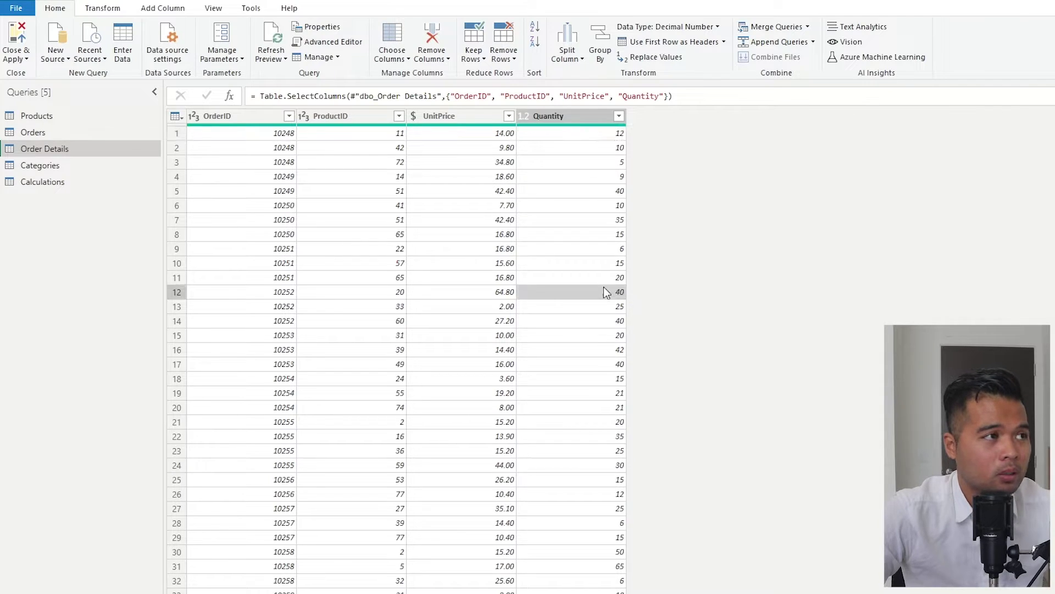
Start a conditional column with the first rule: Quantity ≤ 10 gives '0-10'.
left_click(181, 9)
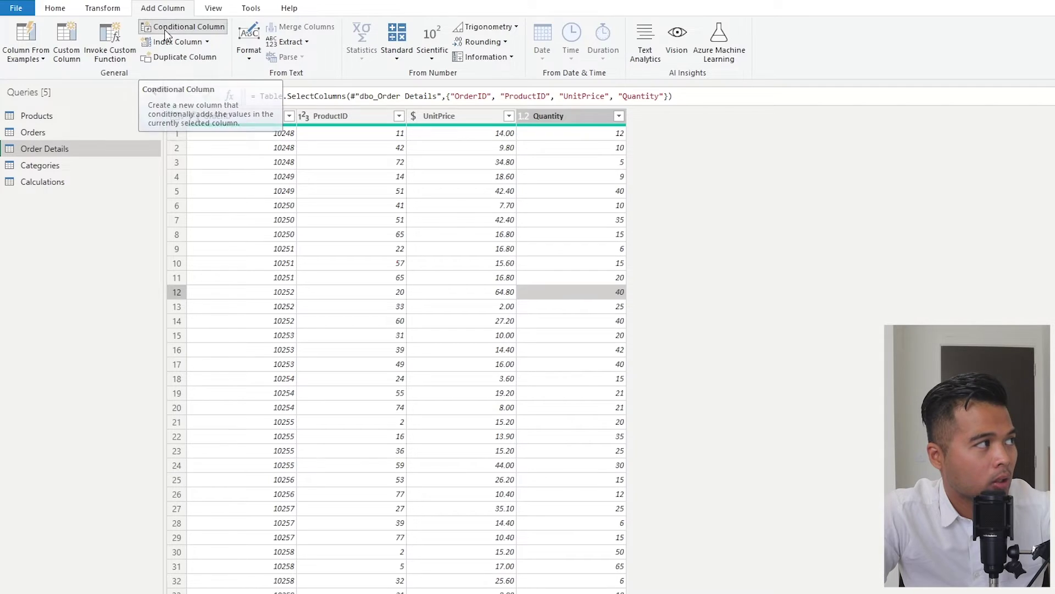
left_click(173, 27)
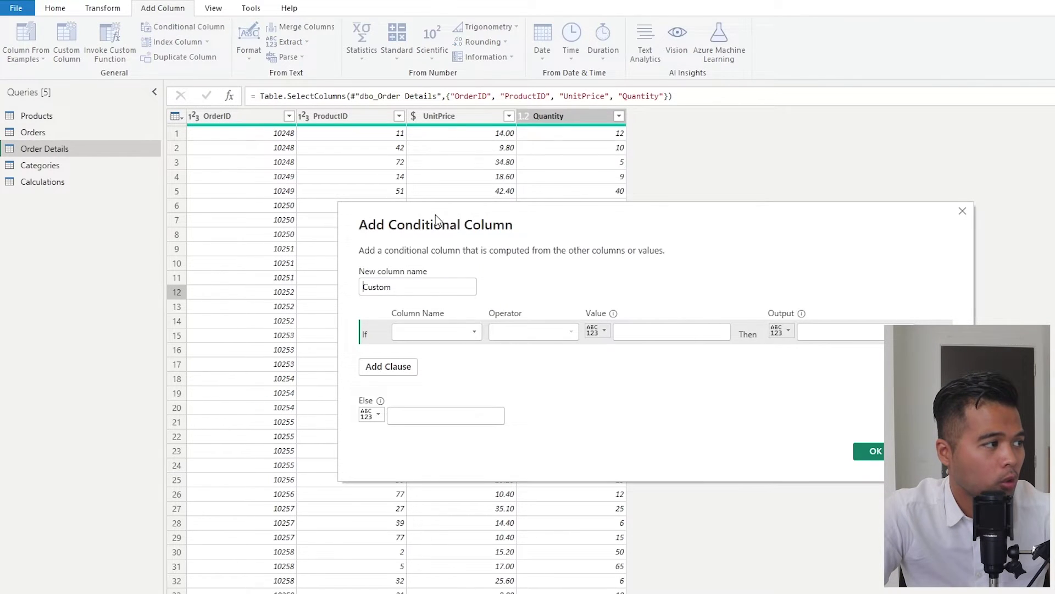
left_click_drag(440, 220, 735, 169)
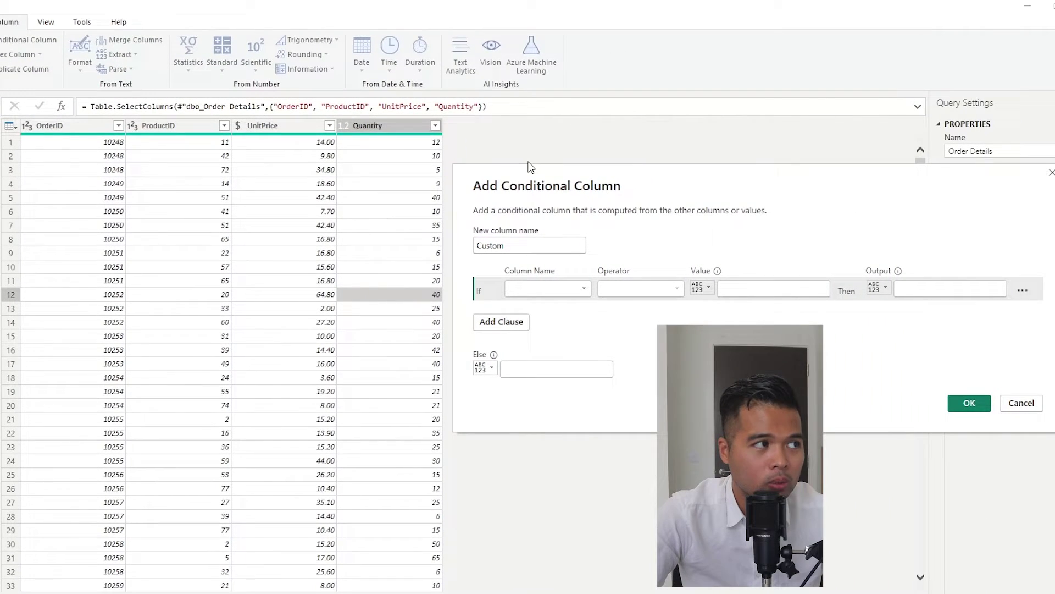
left_click(552, 290)
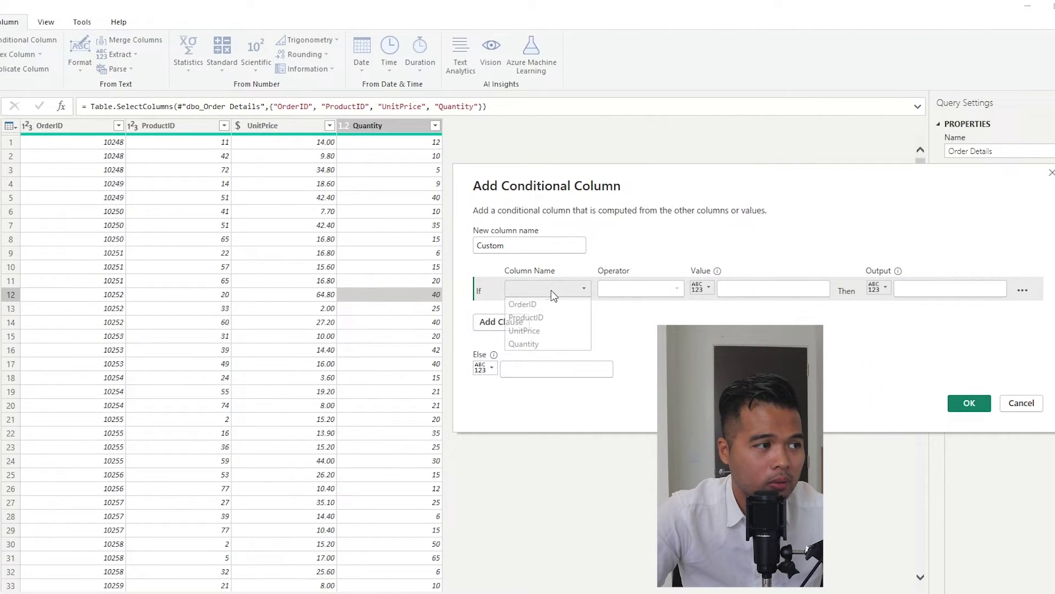
left_click(557, 342)
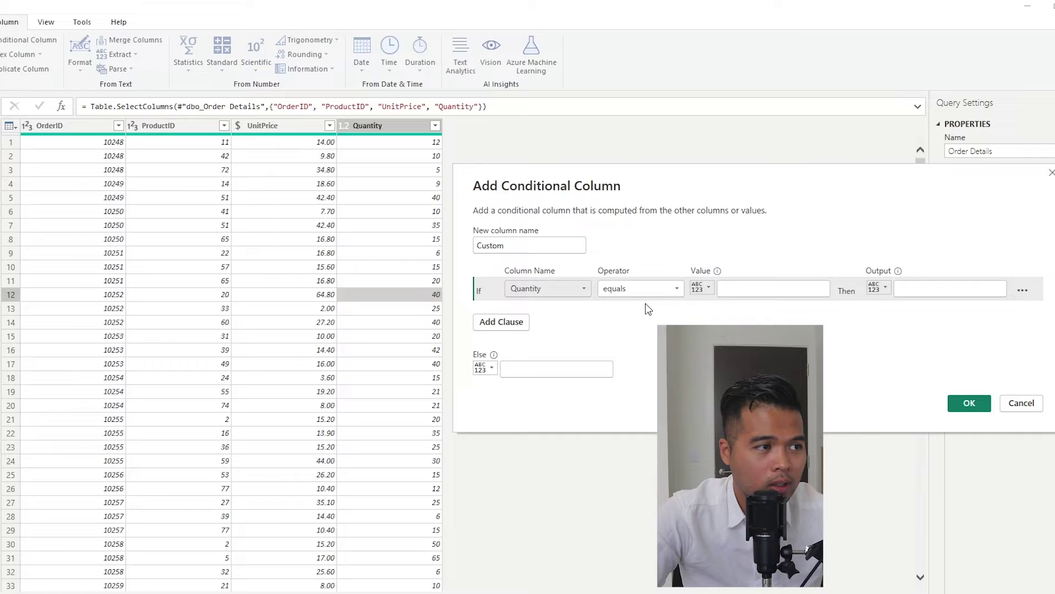
left_click(650, 287)
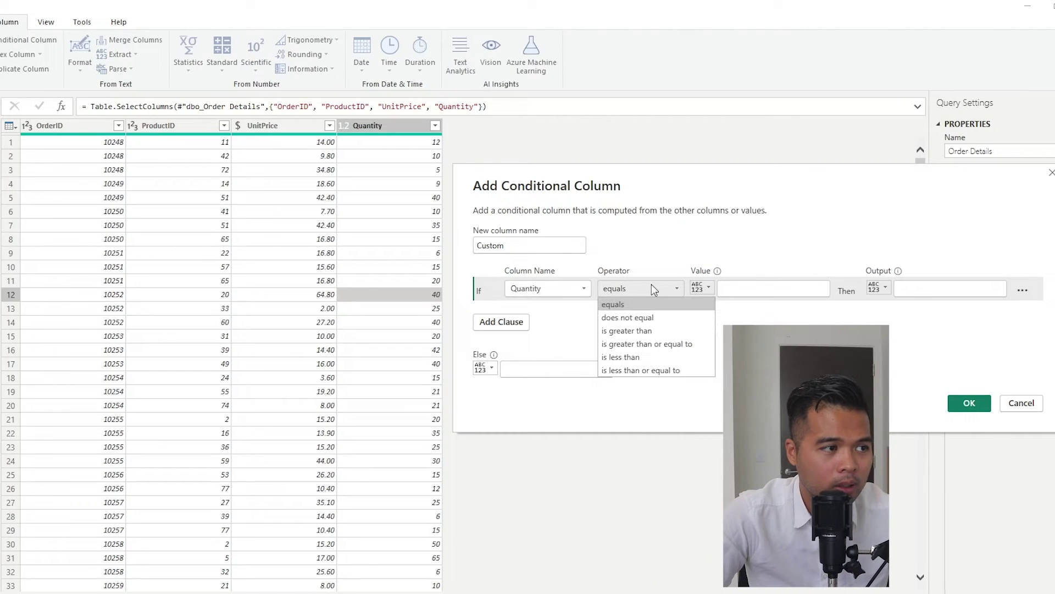
left_click(638, 370)
left_click(742, 286)
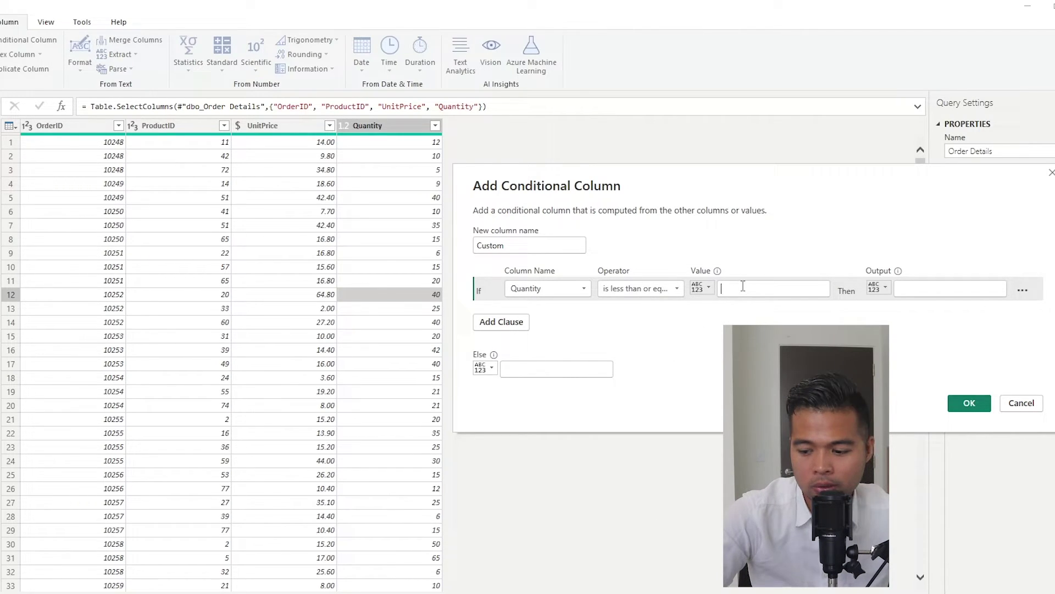
type("10")
left_click(903, 286)
type("0-1")
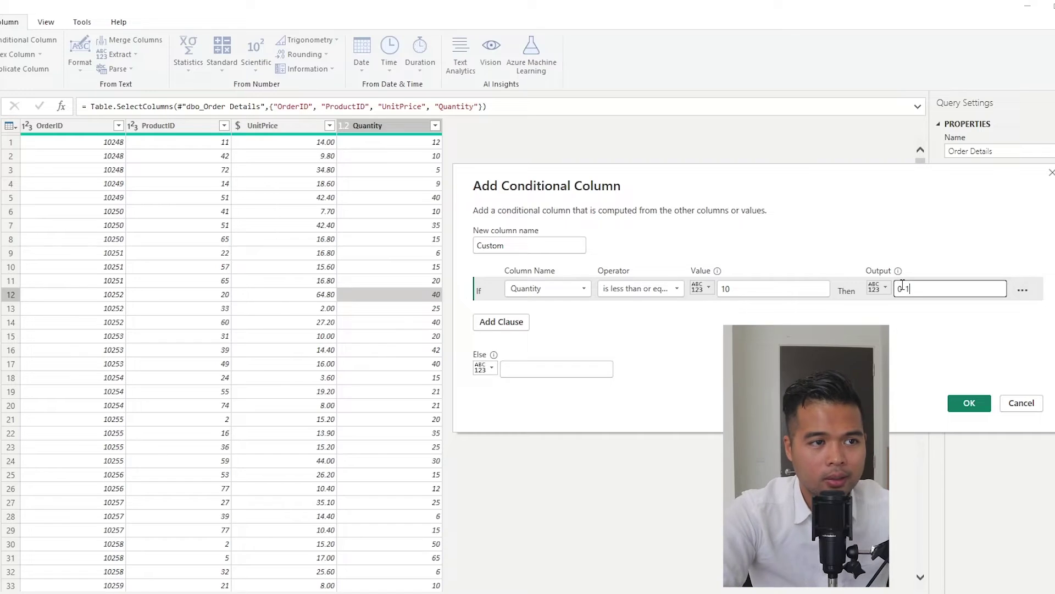
type("0")
Add a second rule: Quantity ≤ 20 gives '11-20'.
left_click(524, 326)
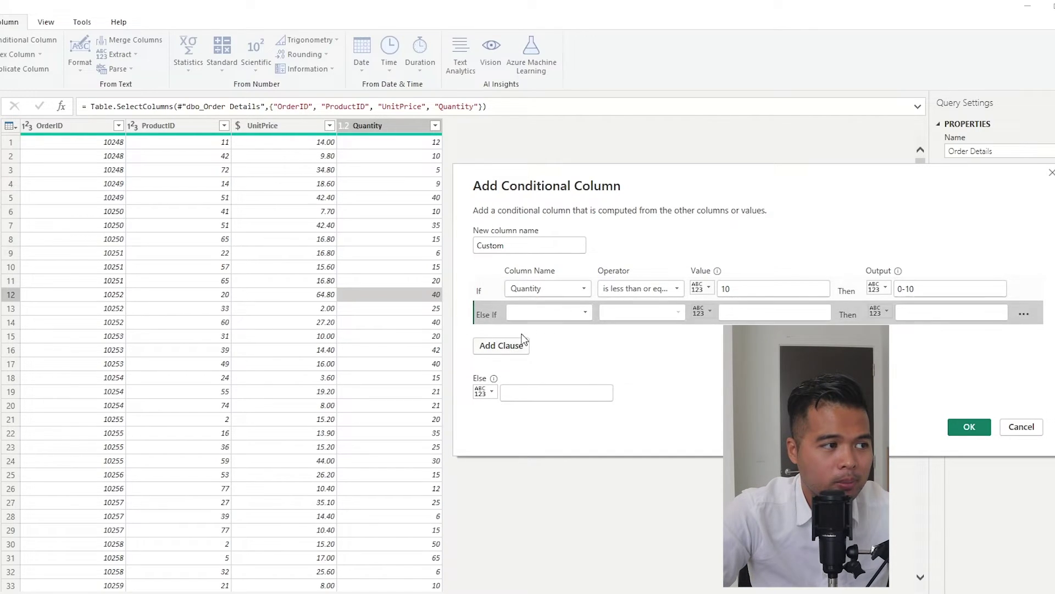
left_click(571, 313)
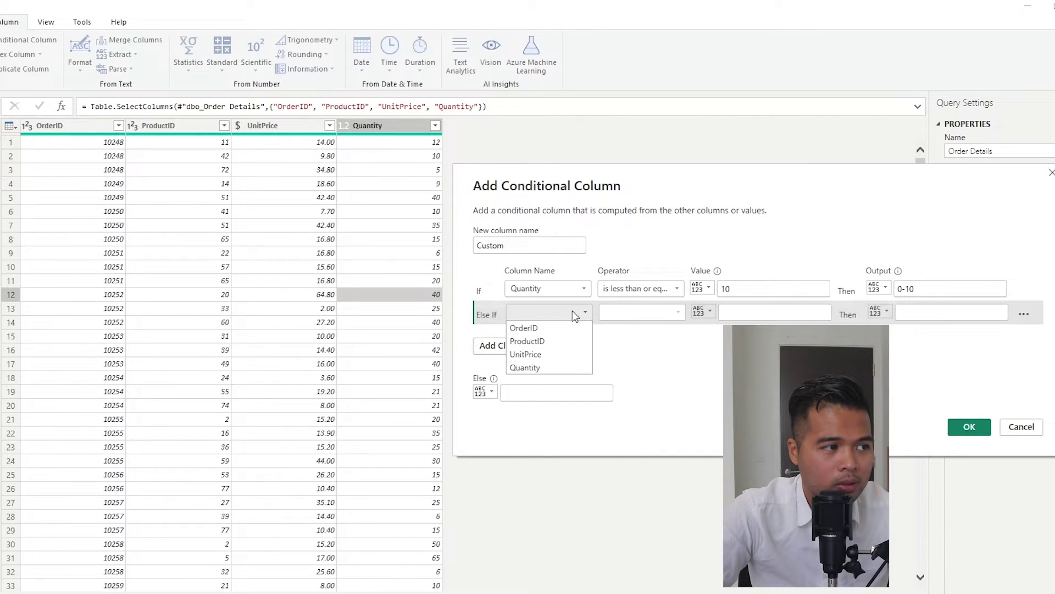
left_click(559, 369)
left_click(658, 314)
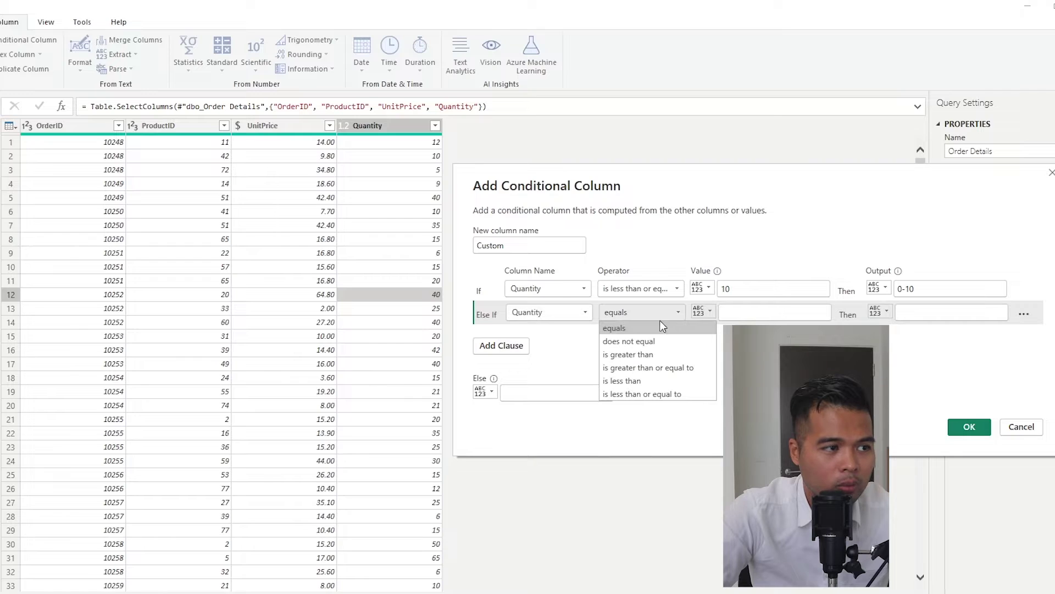
left_click(649, 394)
left_click(759, 312)
type("20")
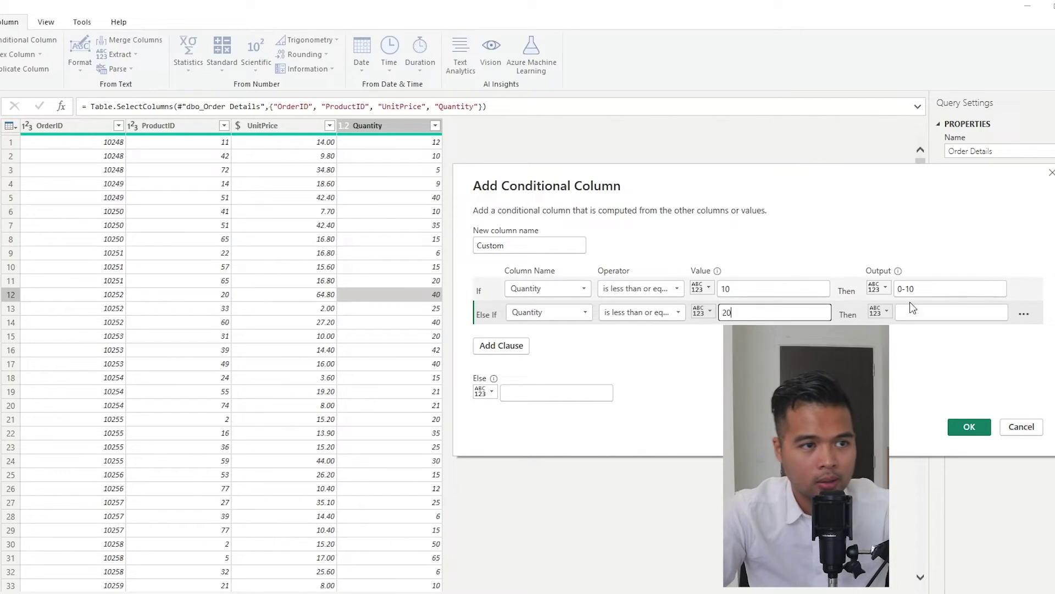
left_click(913, 311)
type("11-20")
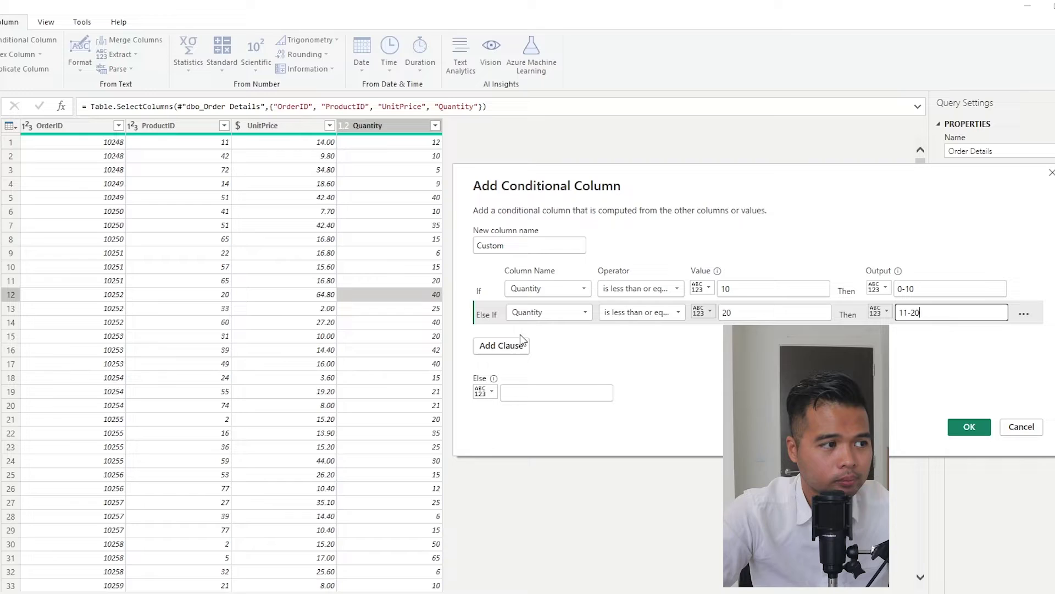
Add a third rule, Quantity ≤ 30 gives '21-30', with Else '31 and above', and create the column.
left_click(523, 344)
left_click(542, 335)
left_click(543, 394)
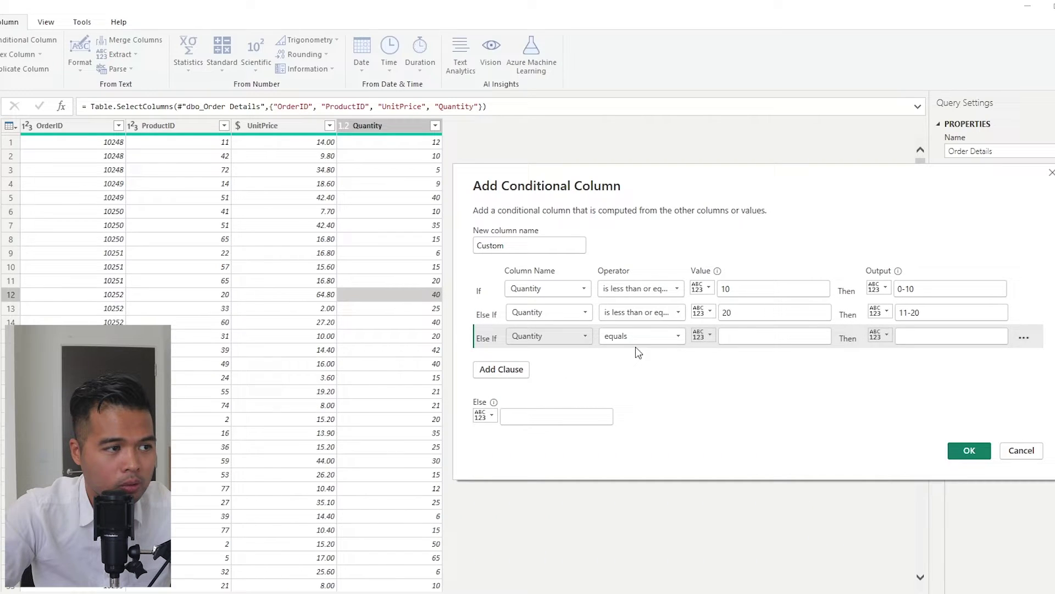
left_click(637, 336)
left_click(648, 418)
left_click(750, 332)
type("3")
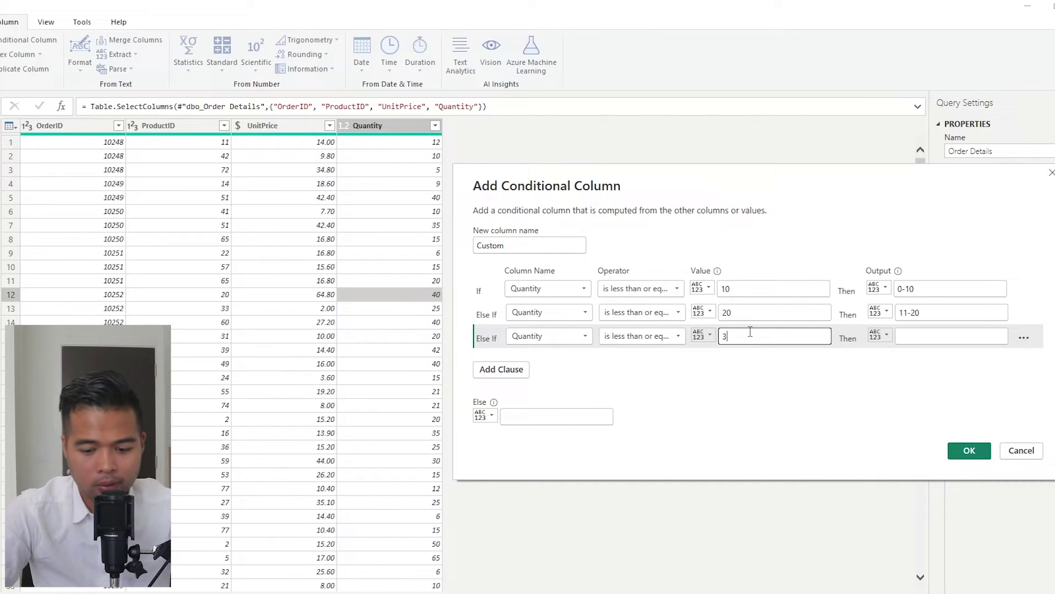
type("0")
left_click(921, 336)
type("21-30")
left_click(543, 414)
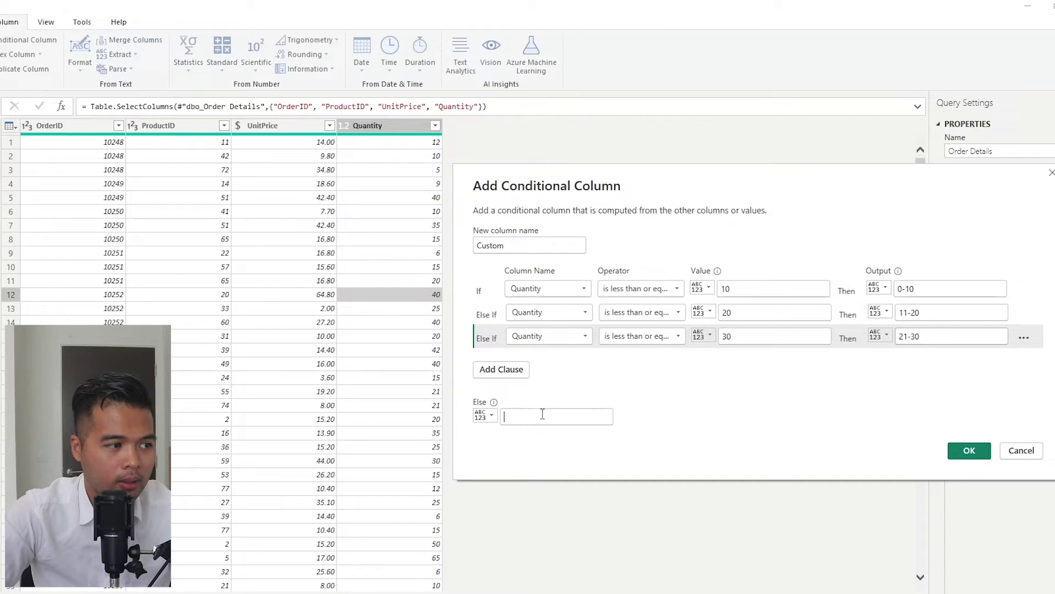
type("31")
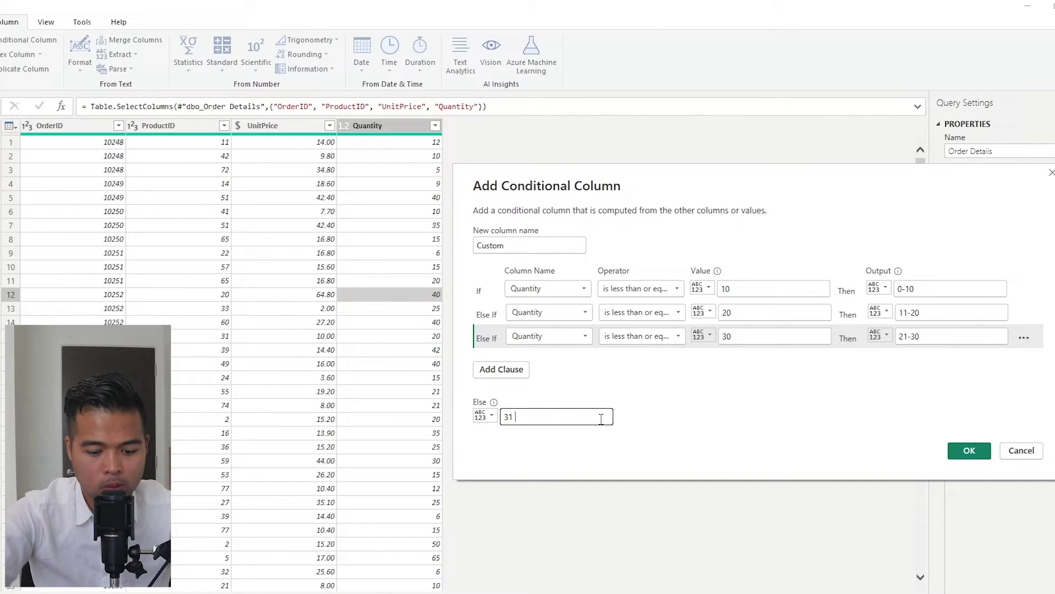
type("and above")
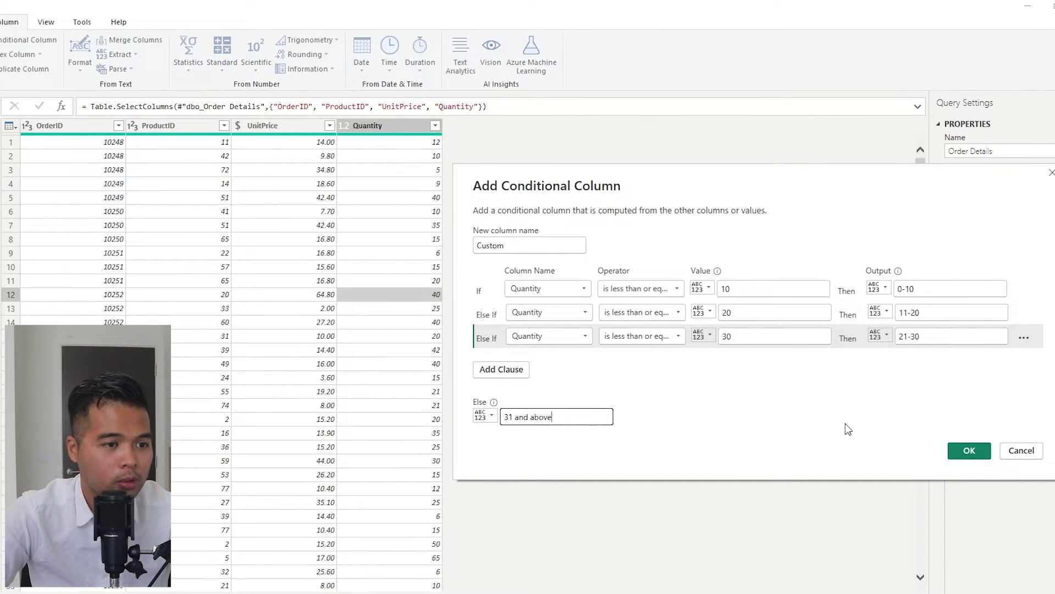
left_click(969, 452)
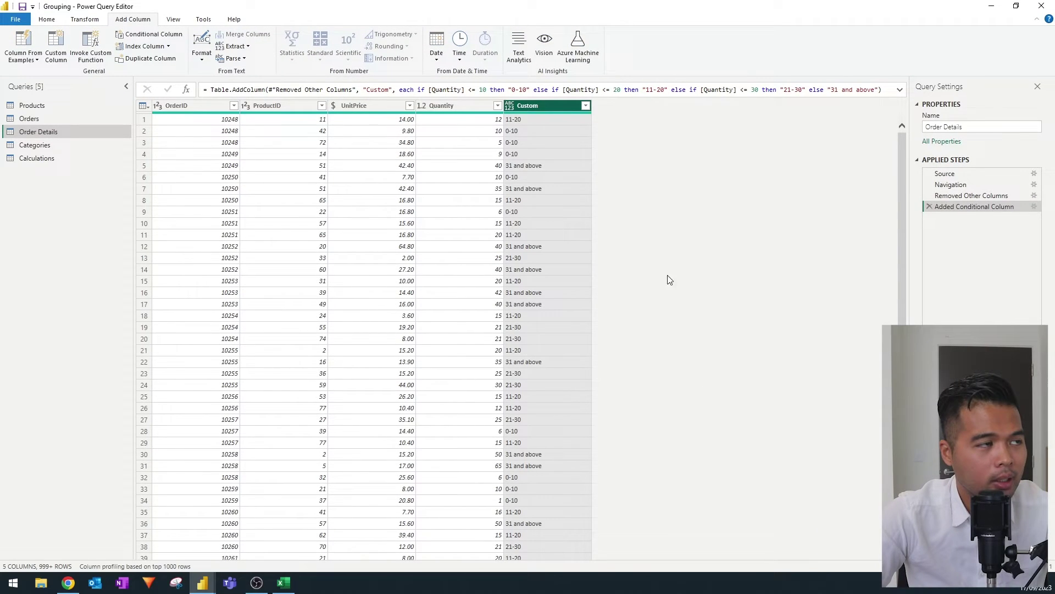
left_click(524, 146)
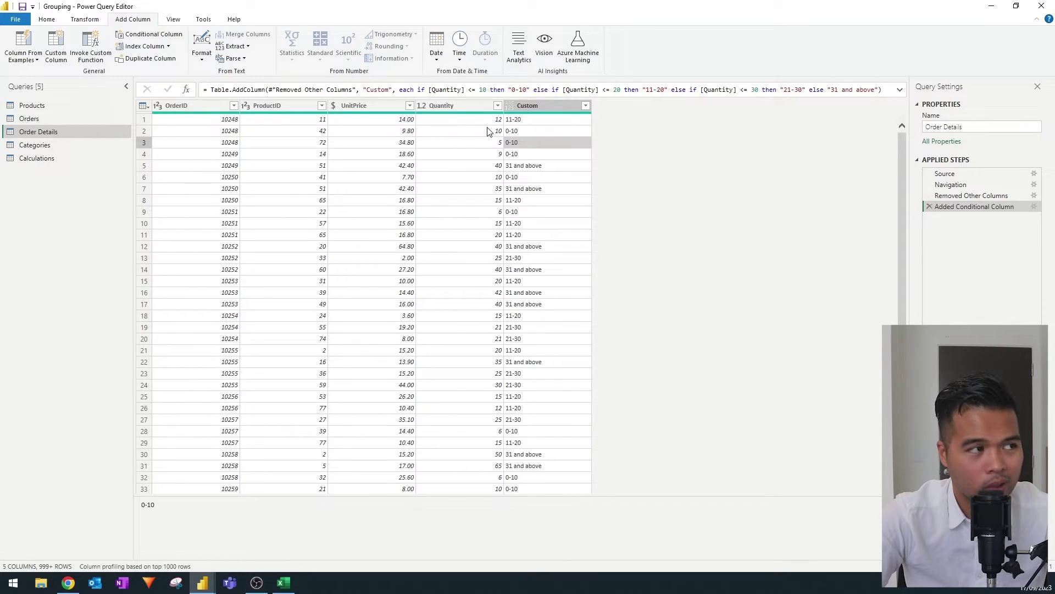
left_click(520, 155)
left_click(511, 166)
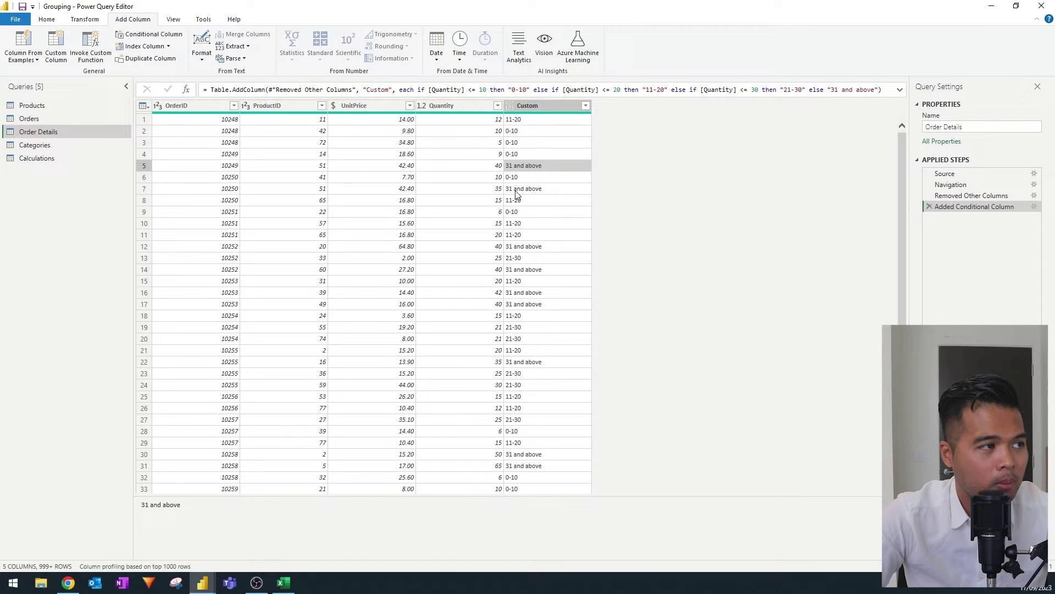
left_click(522, 223)
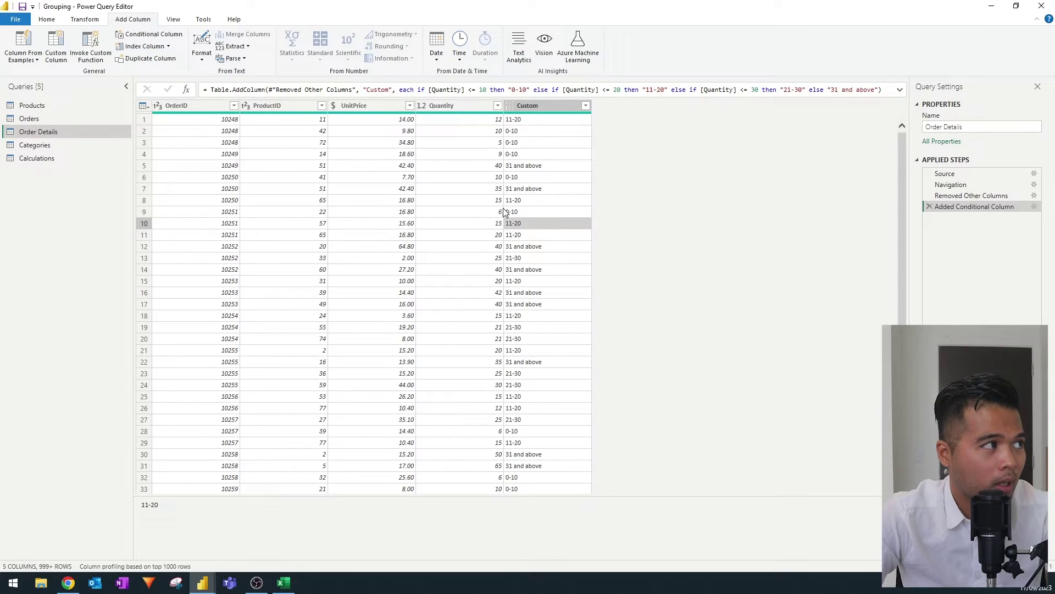
left_click(49, 20)
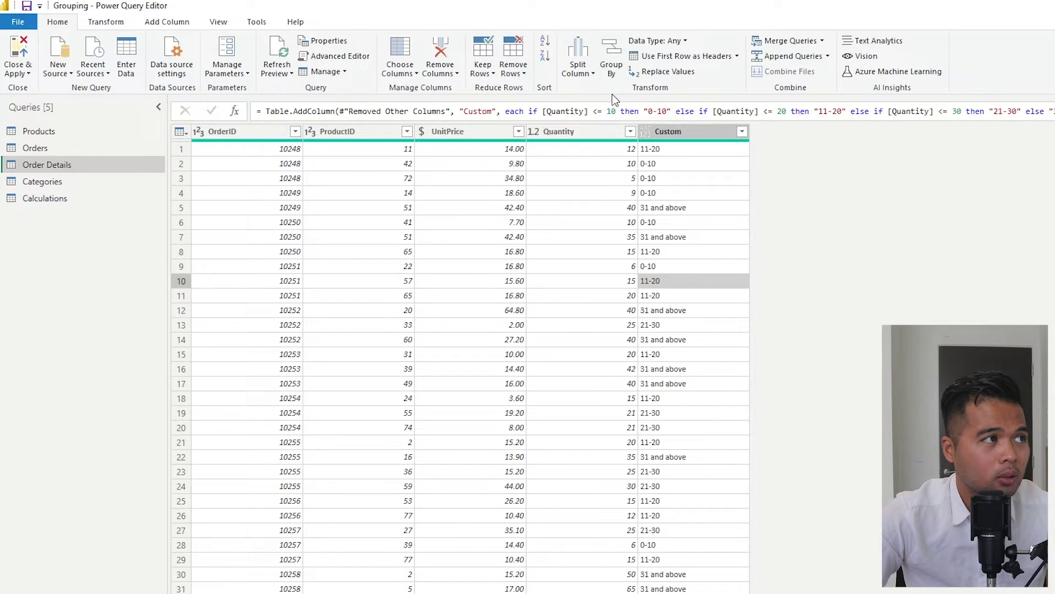
Group Order Details by Custom with a Count of rows, then check the 0-10 and 31 and above counts.
left_click(618, 63)
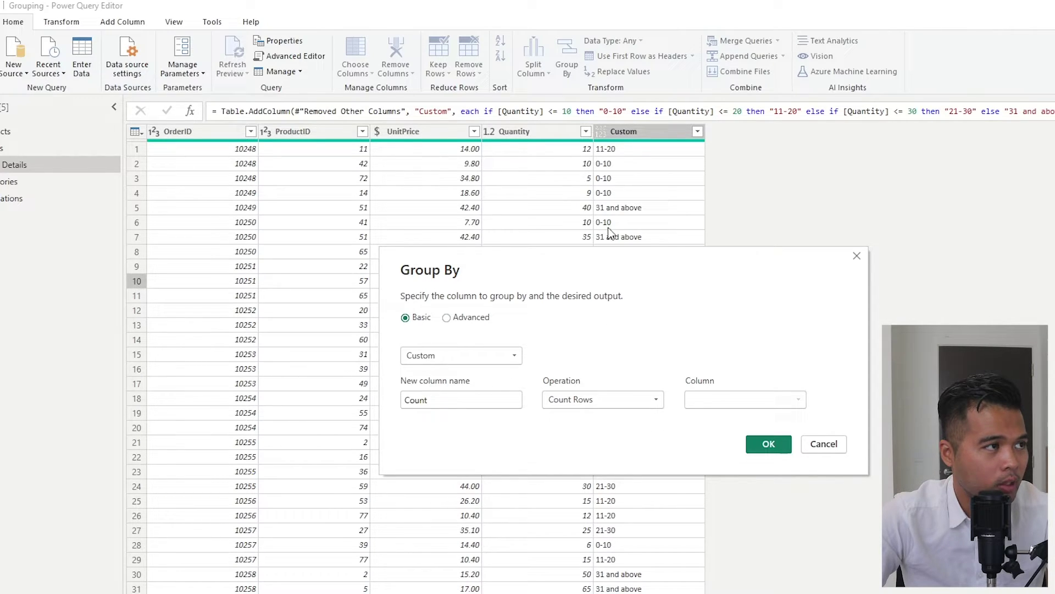
left_click(768, 443)
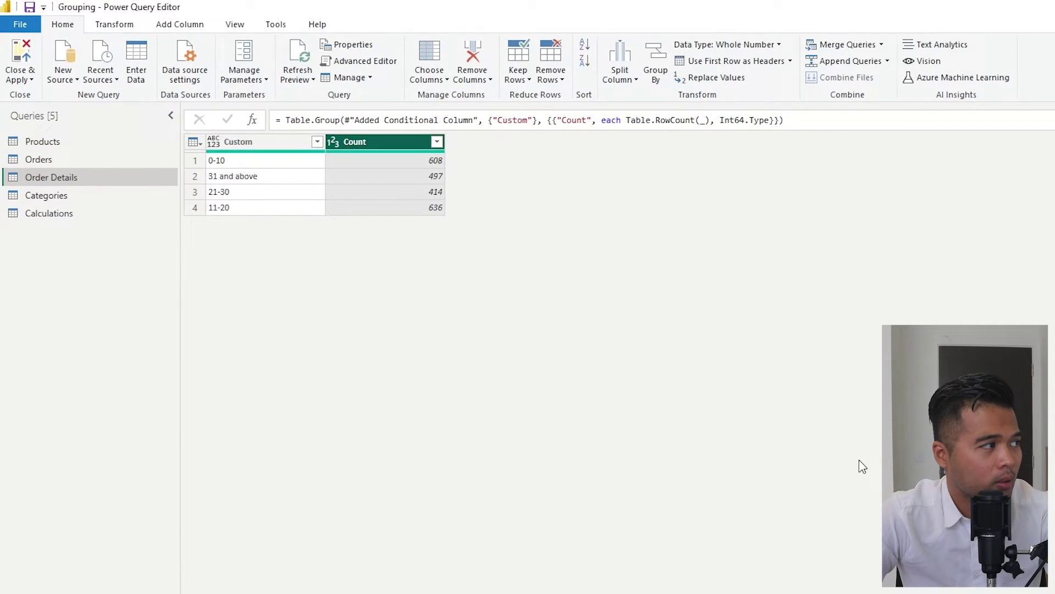
left_click(290, 166)
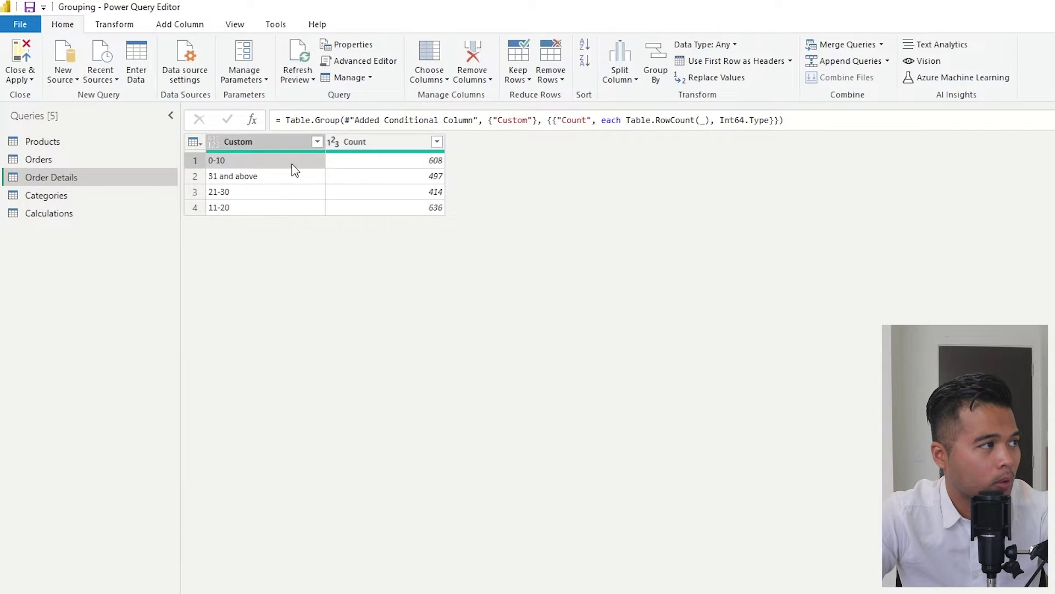
left_click(371, 177)
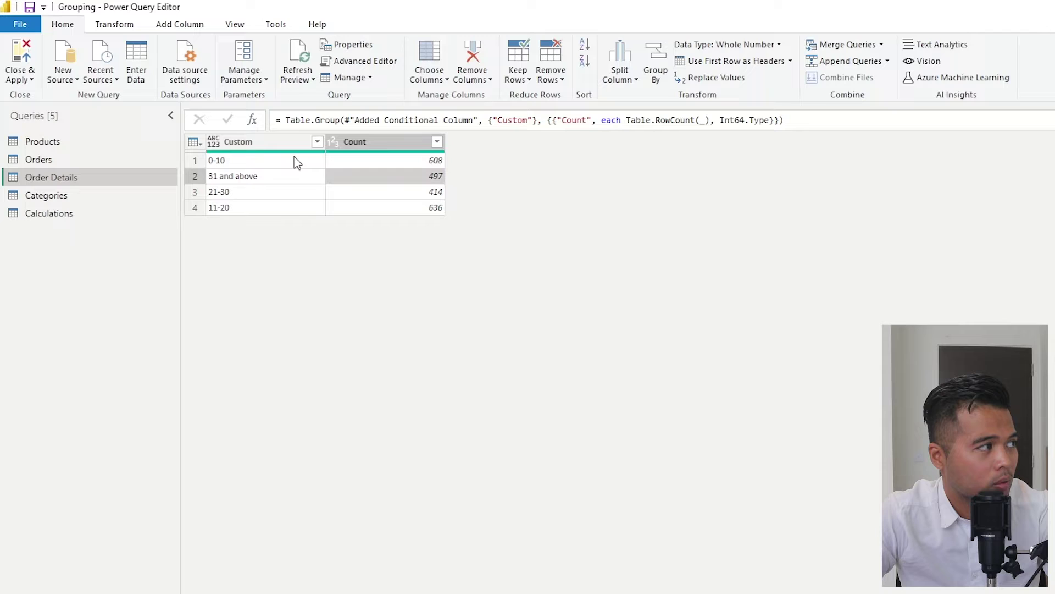
left_click(297, 162)
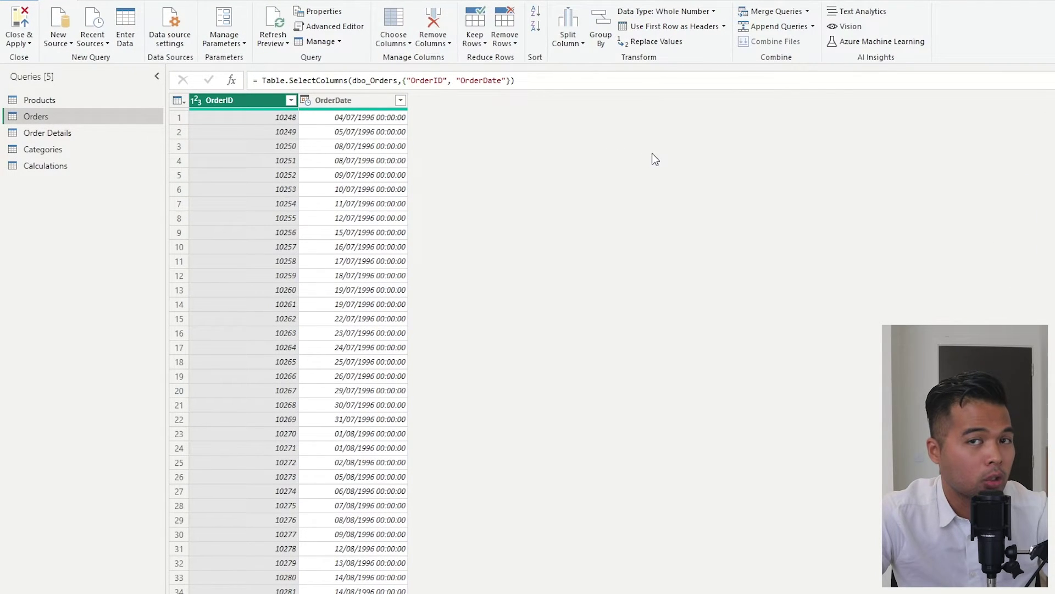
left_click(338, 100)
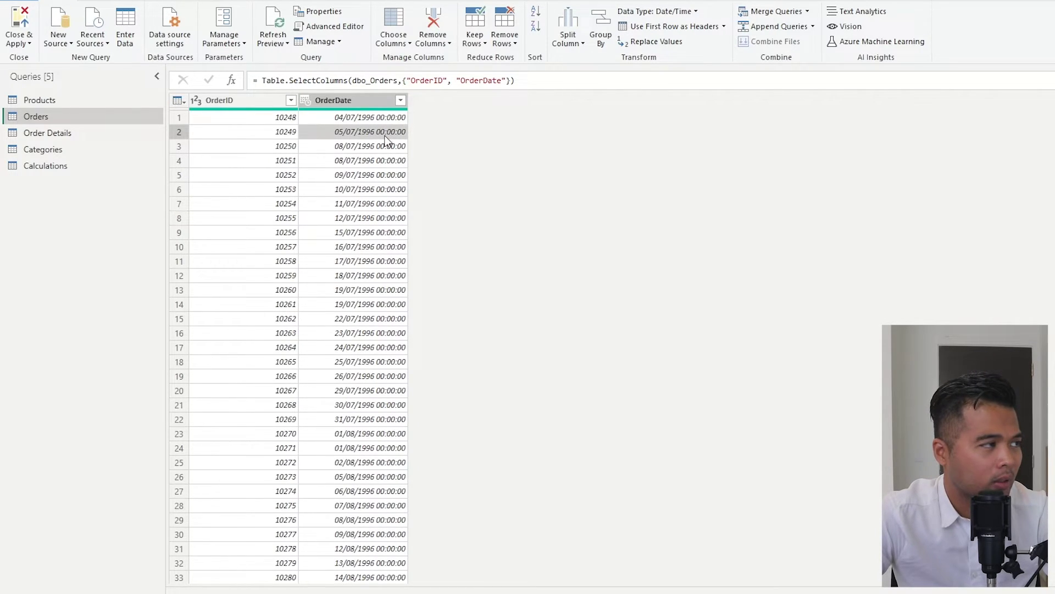
scroll(385, 272, "down", 8)
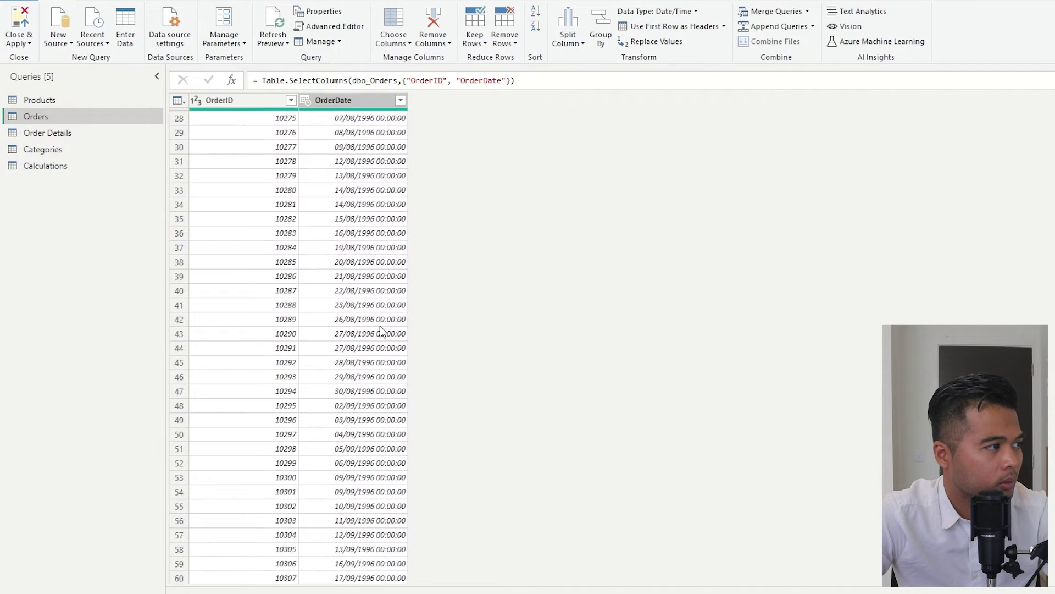
scroll(381, 330, "up", 8)
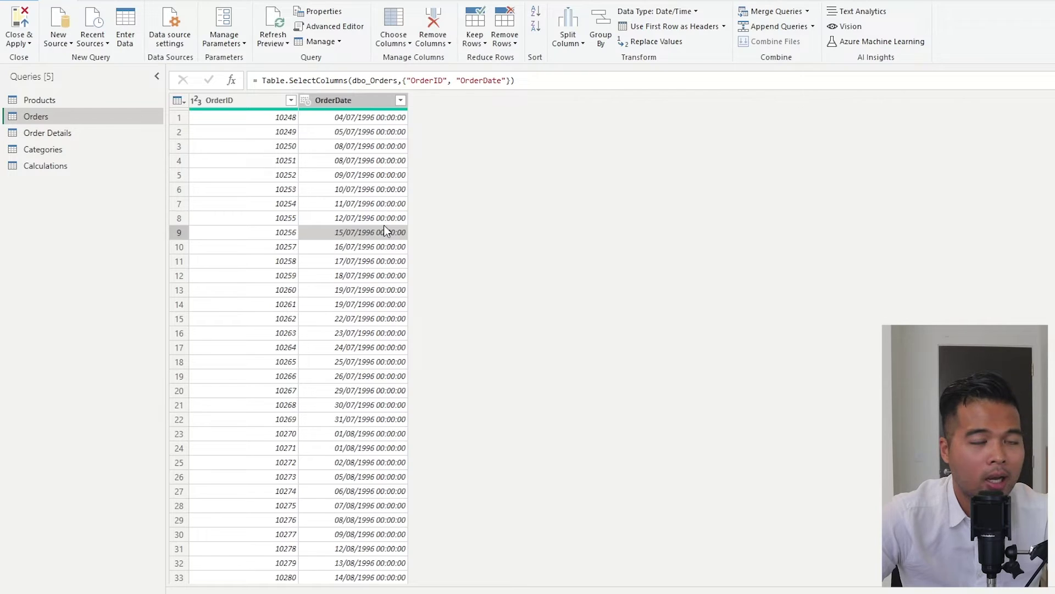
scroll(384, 225, "down", 15)
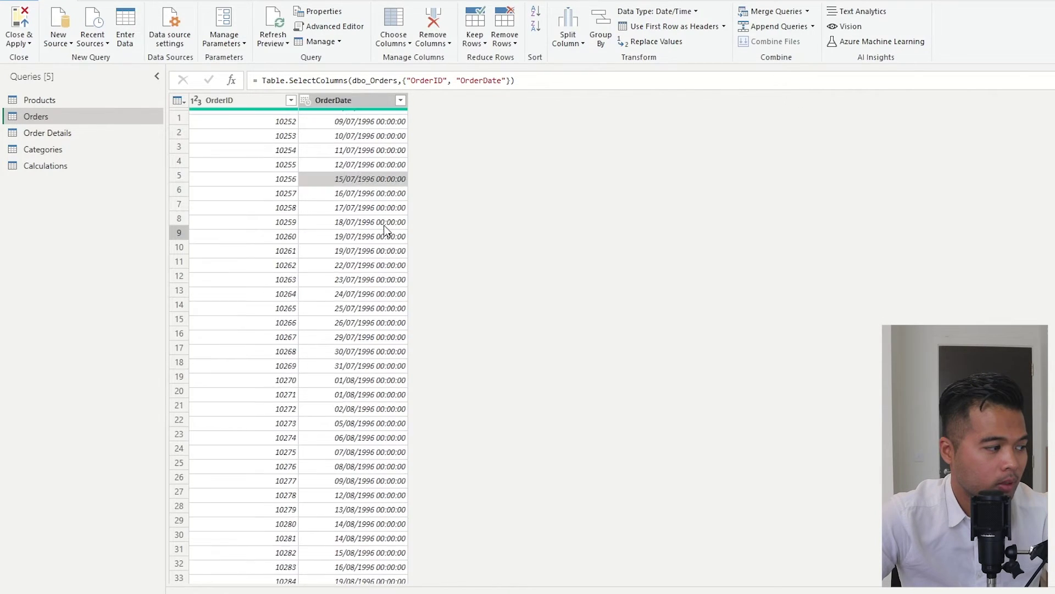
scroll(384, 225, "up", 20)
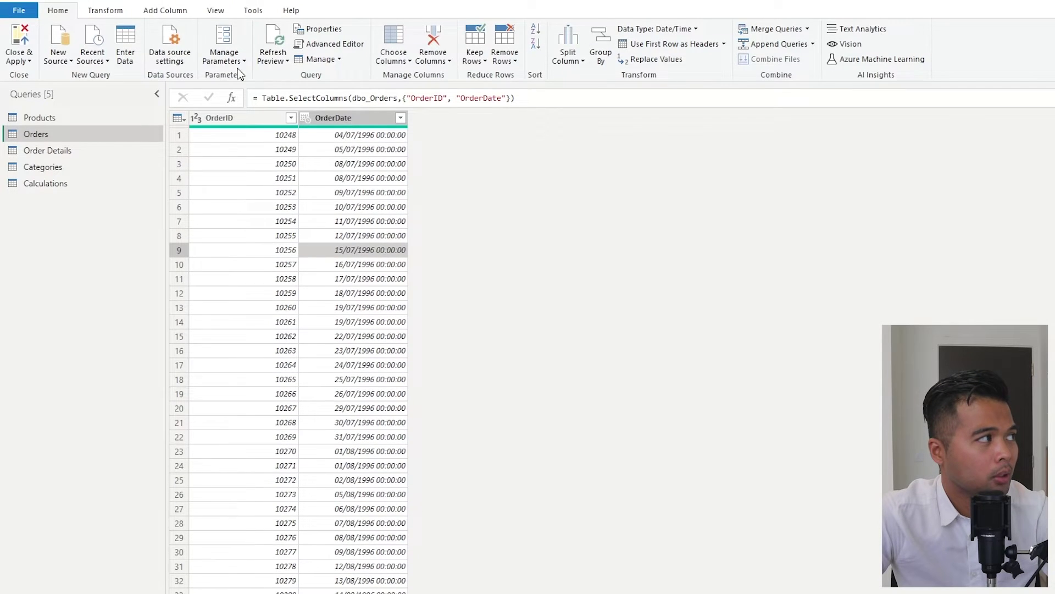
left_click(121, 18)
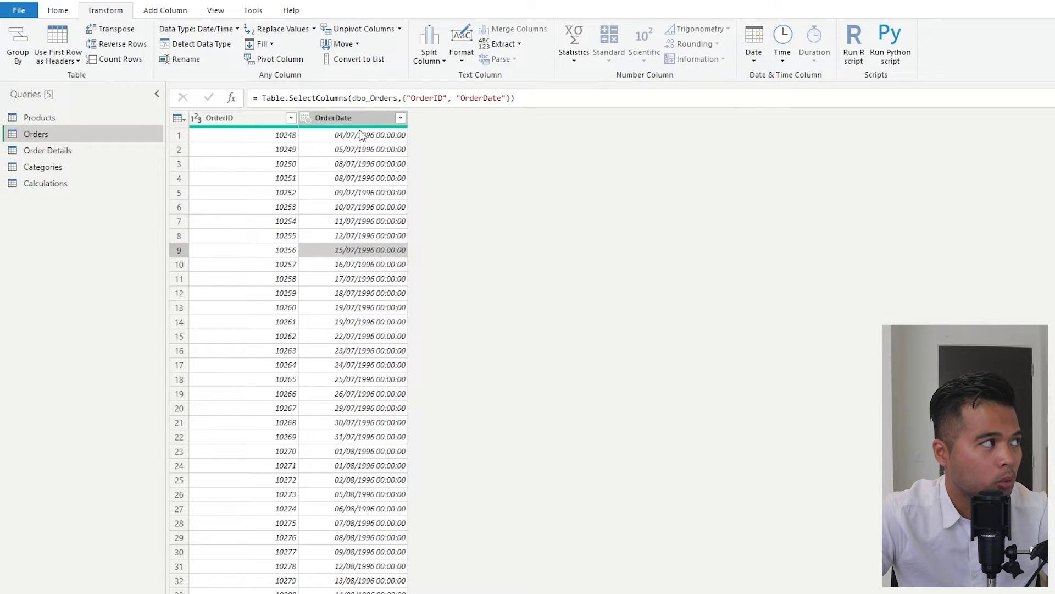
Start a column from examples, entering 'July 1996' for the first two rows.
left_click(166, 14)
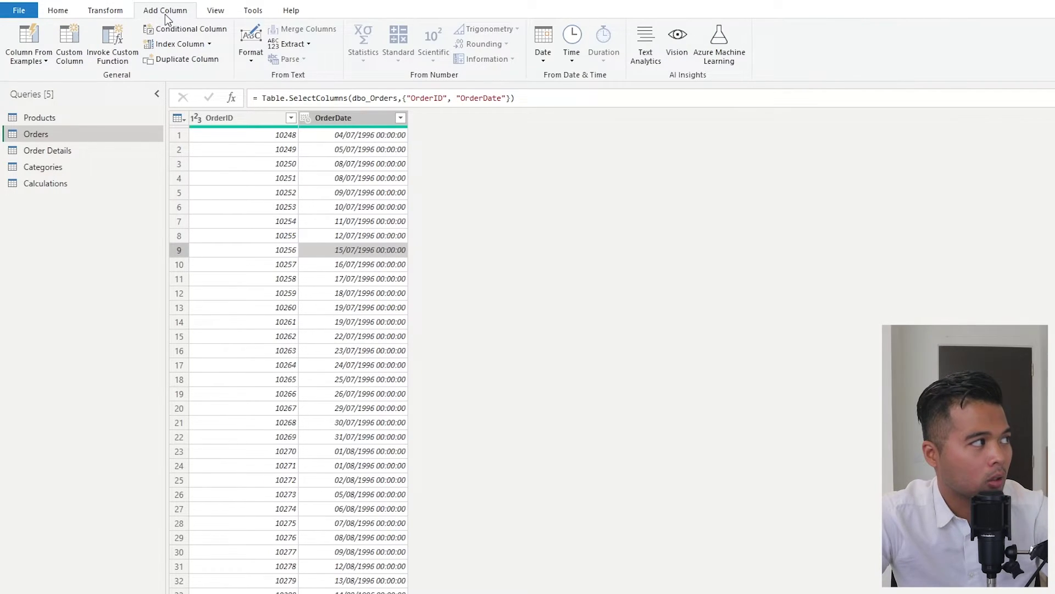
left_click(42, 35)
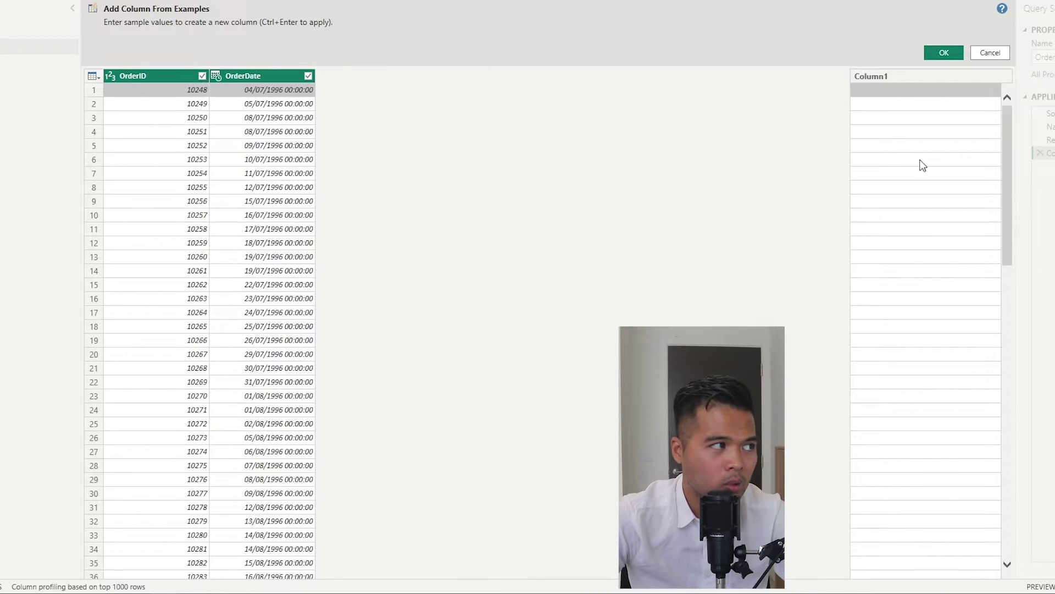
left_click(903, 94)
type("July 199")
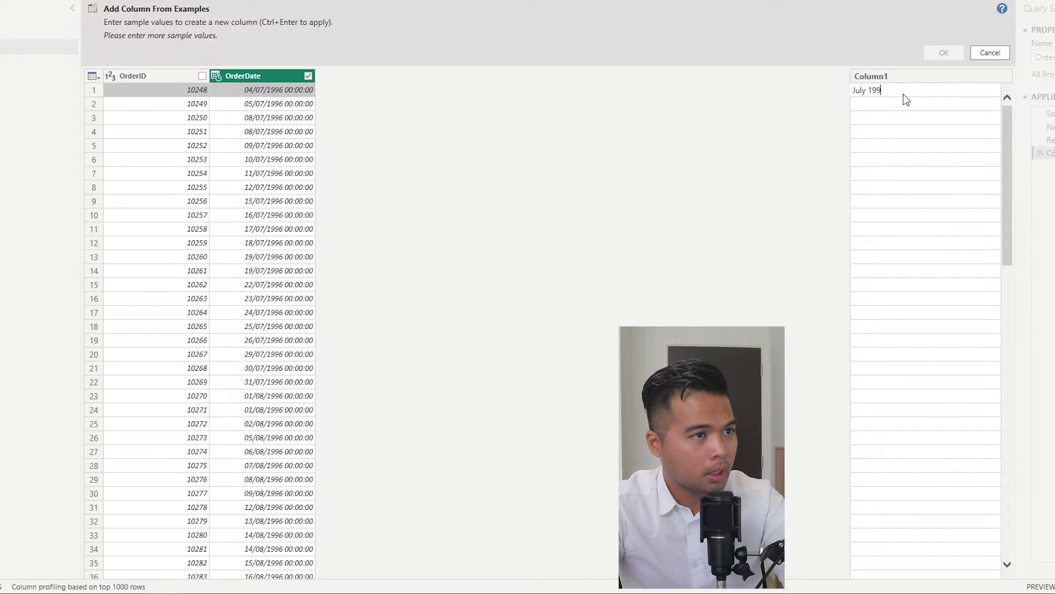
type("6")
key("Return")
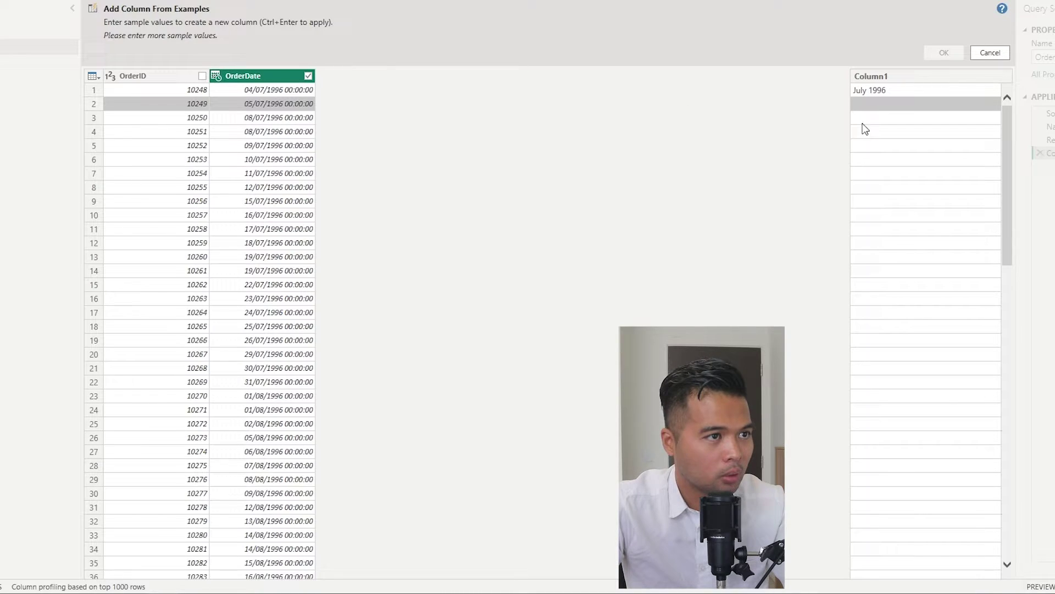
type("July 199")
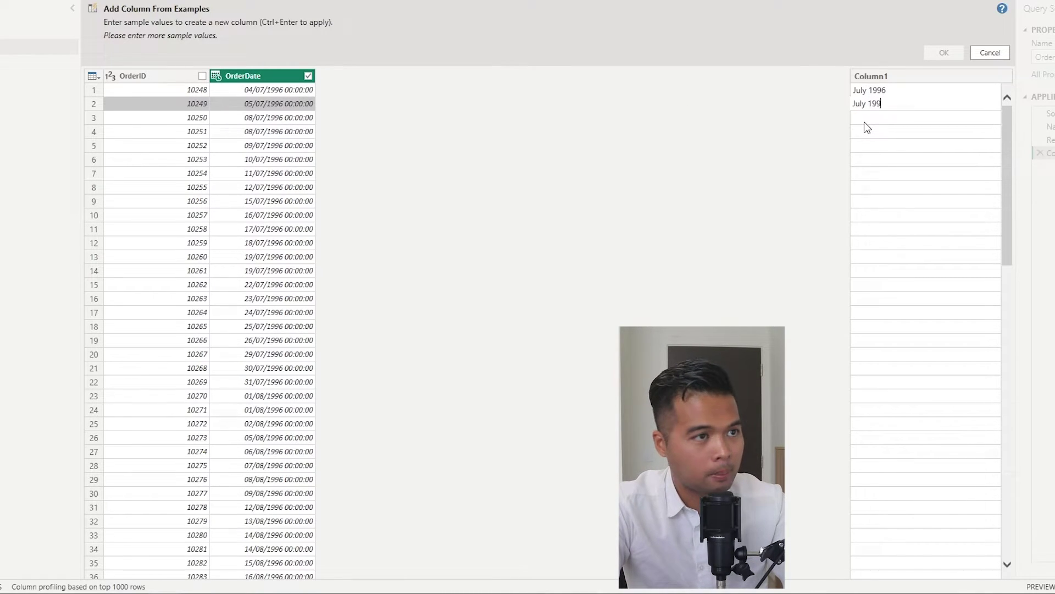
type("6")
key("Return")
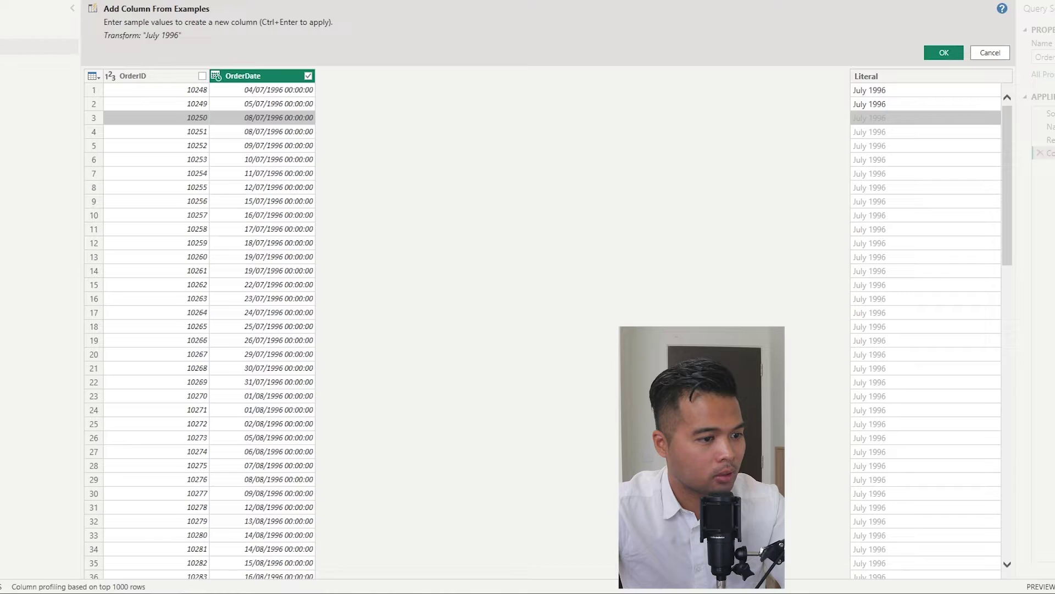
Enter 'August 1996' for the 01/08/1996 row, review the generated values and accept the column.
scroll(866, 369, "down", 7)
scroll(866, 368, "up", 7)
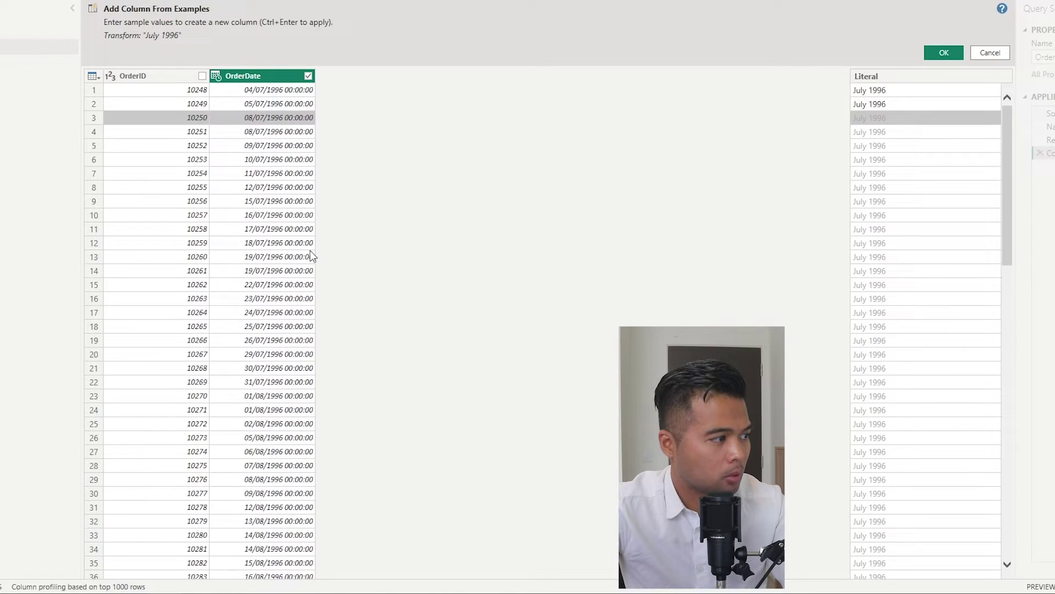
scroll(313, 440, "down", 2)
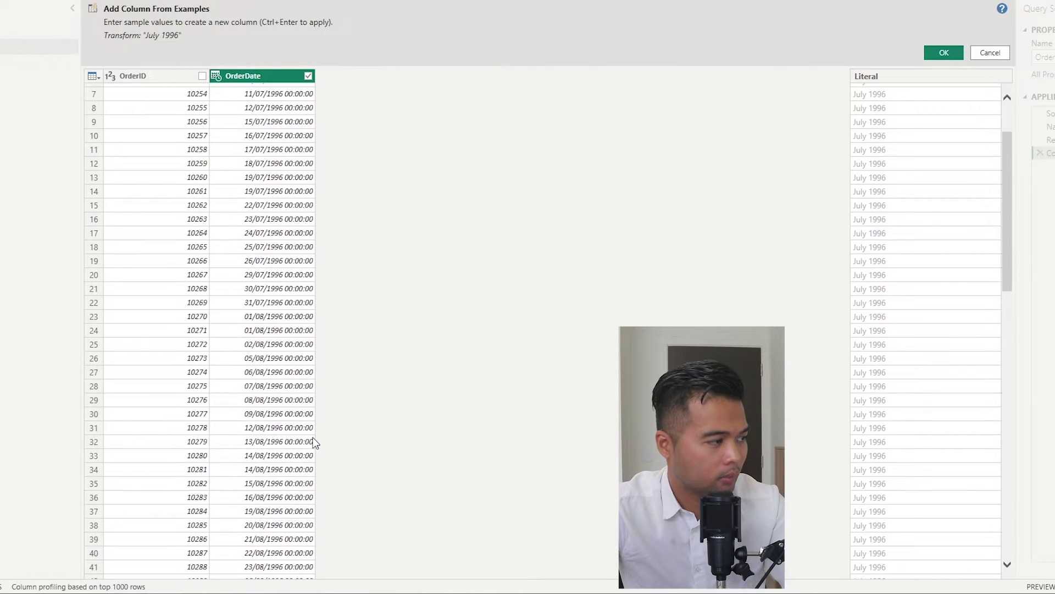
left_click(908, 331)
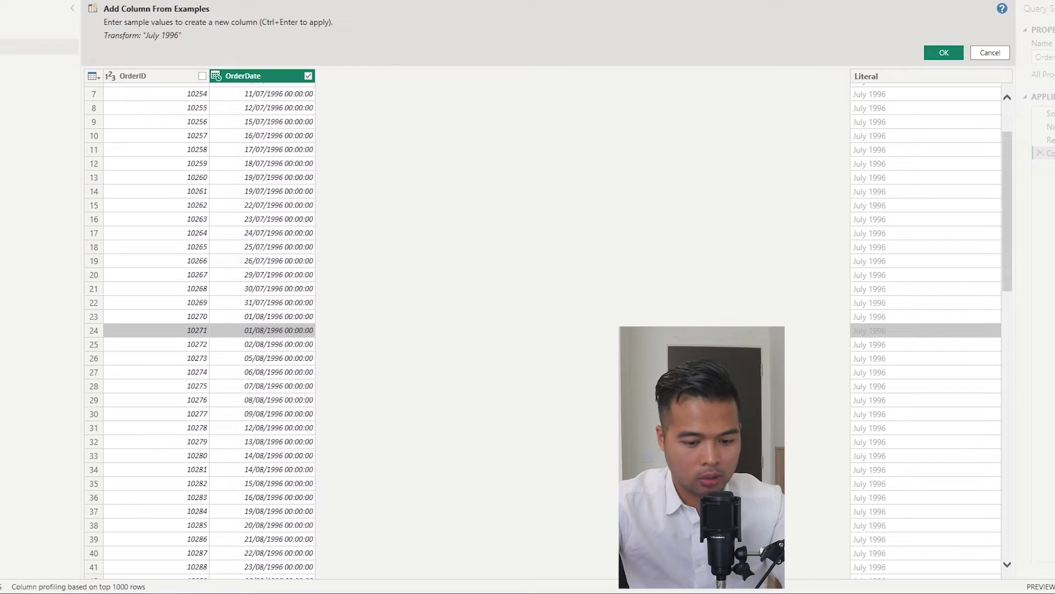
type("August 1996")
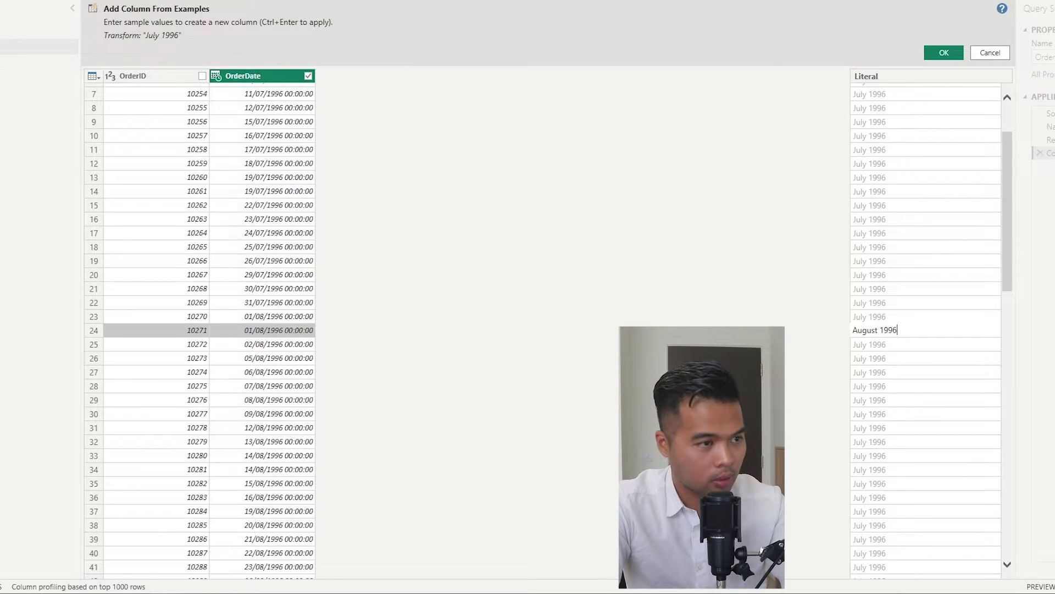
key("Return")
scroll(951, 434, "down", 12)
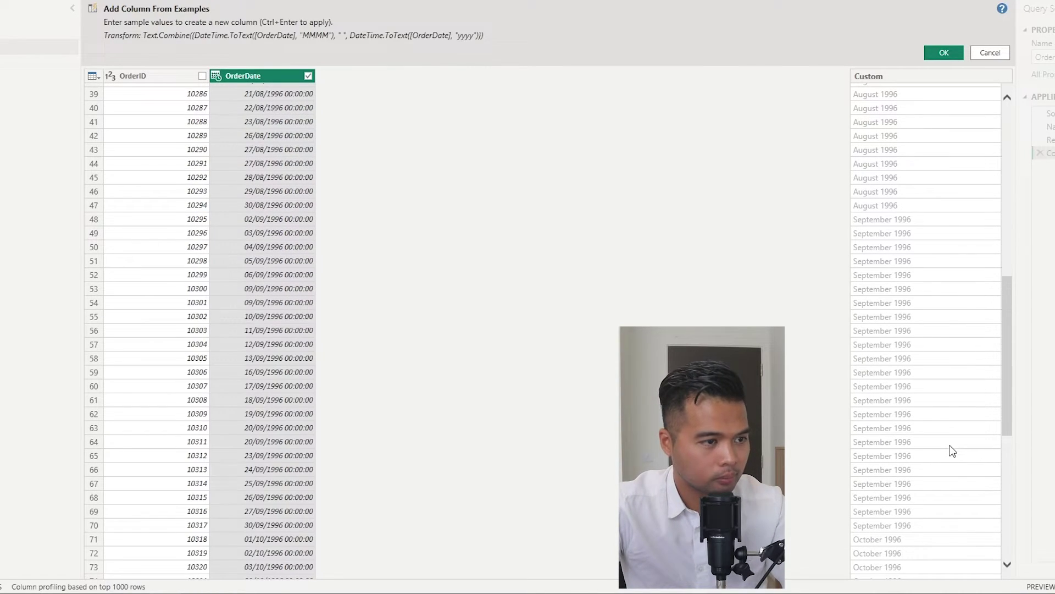
scroll(947, 389, "up", 14)
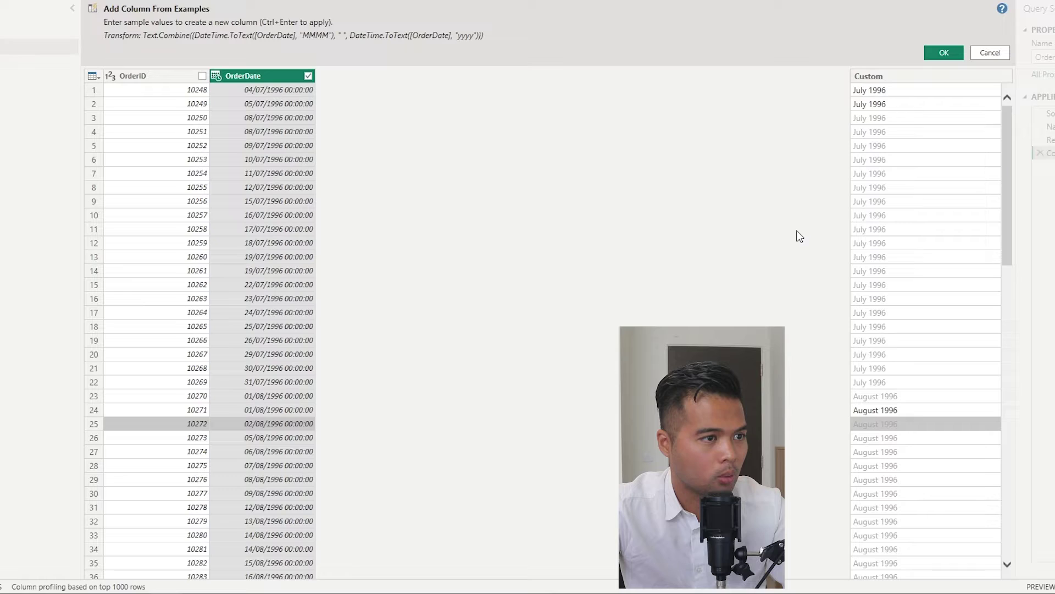
scroll(954, 290, "down", 10)
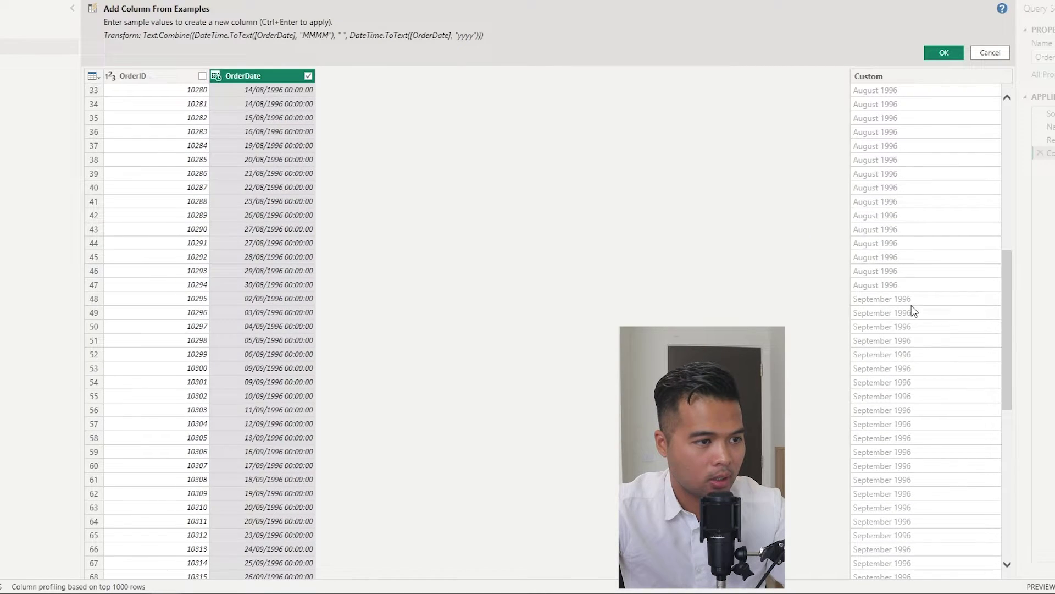
scroll(911, 298, "down", 7)
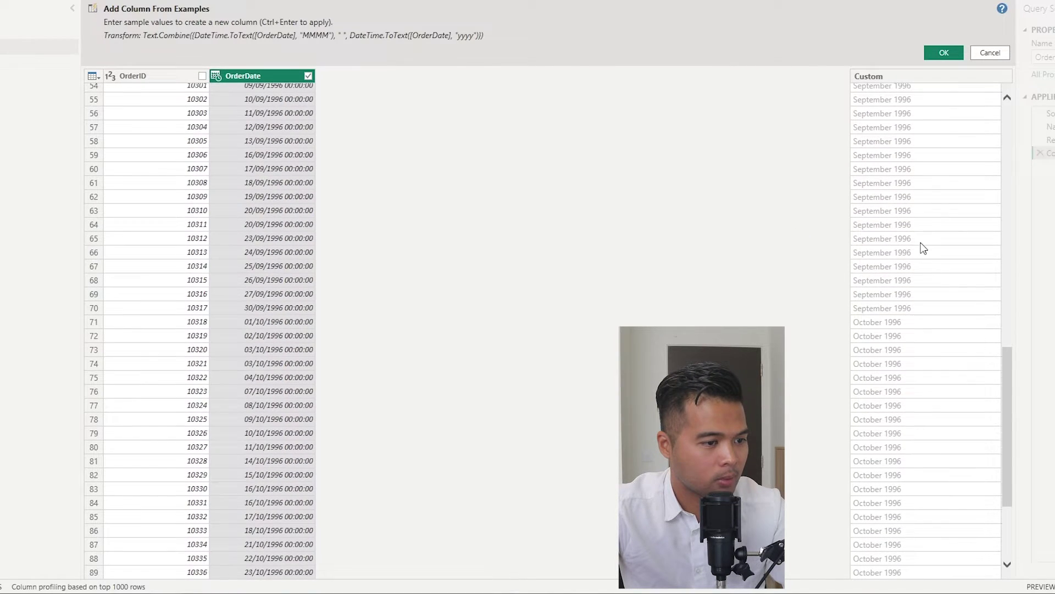
scroll(915, 331, "down", 4)
scroll(911, 499, "up", 20)
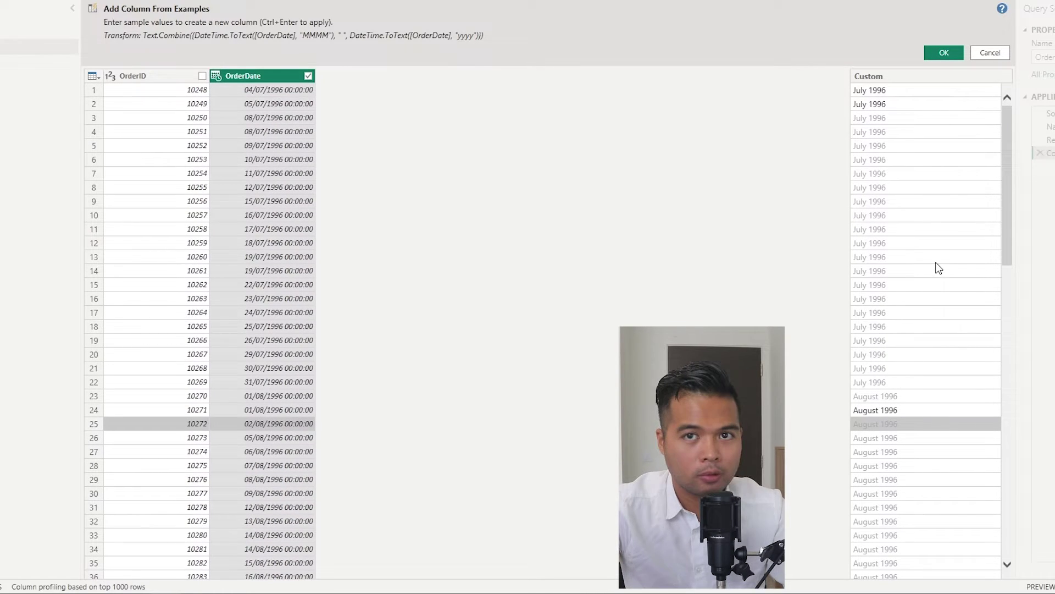
left_click(943, 53)
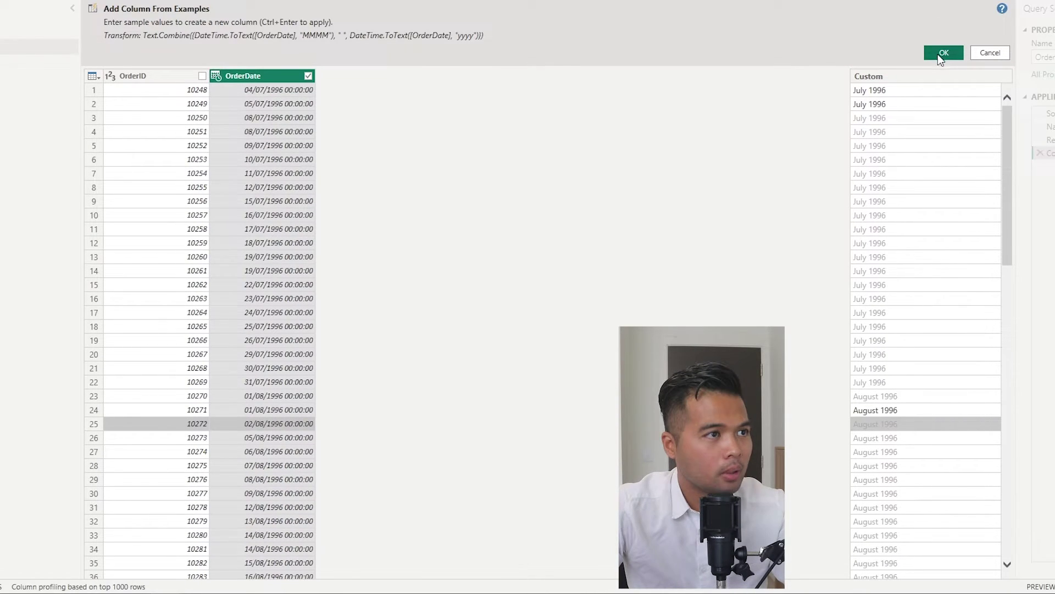
Check a new month-year Custom value, then Close & Apply the query changes.
left_click(395, 107)
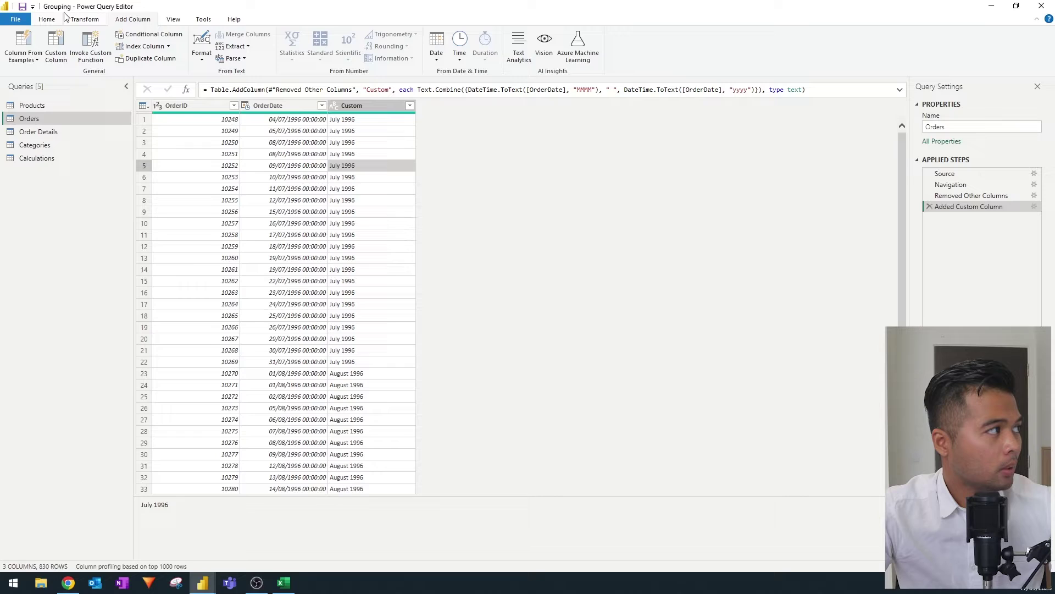
scroll(19, 41, "up", 2)
left_click(20, 41)
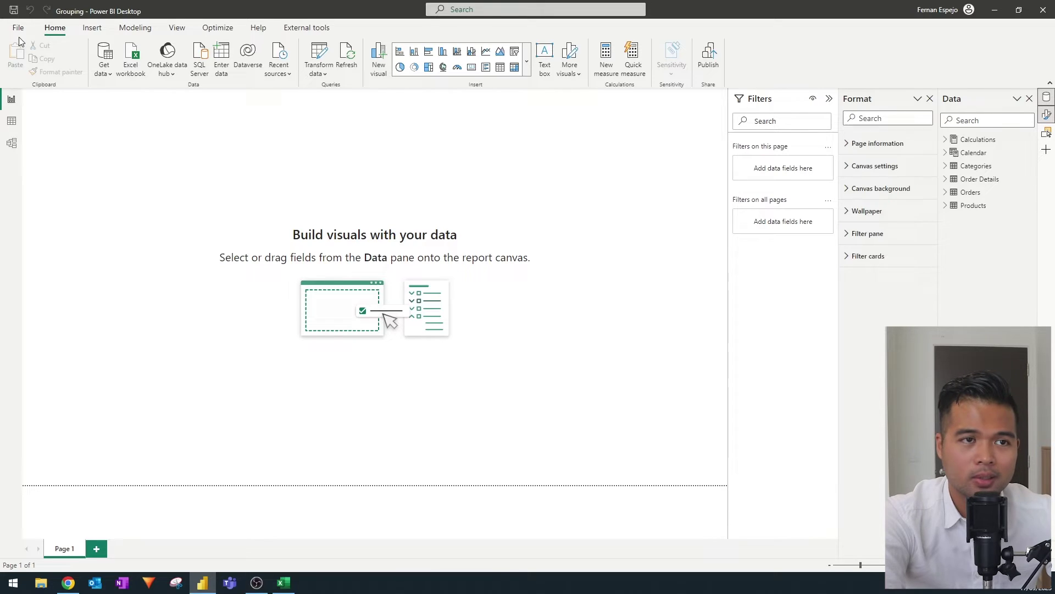
Create a table visual from the Orders Custom field with OrderID as a second column.
left_click(945, 153)
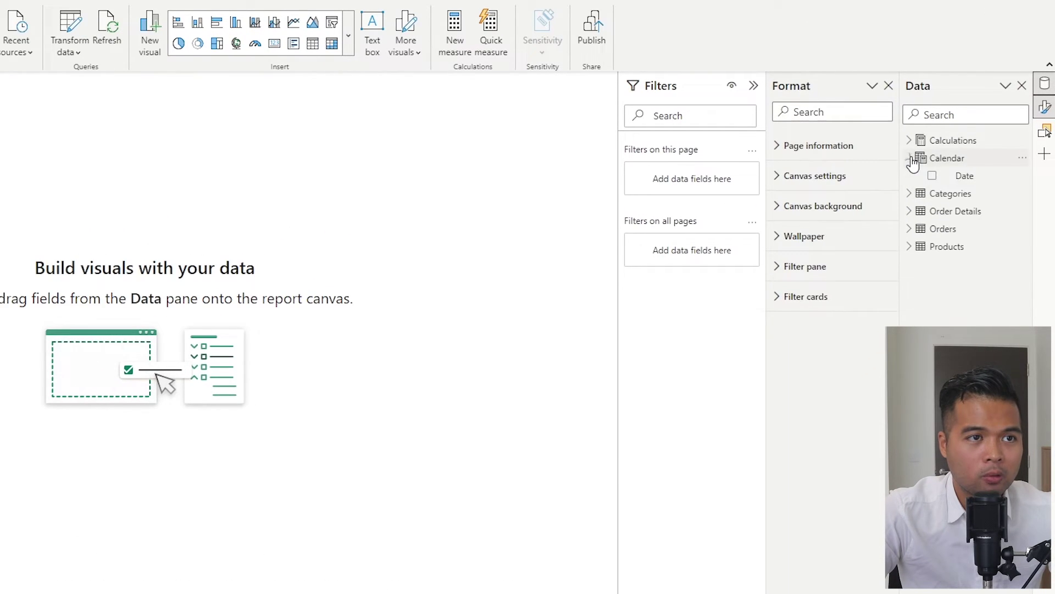
left_click(910, 159)
left_click(911, 195)
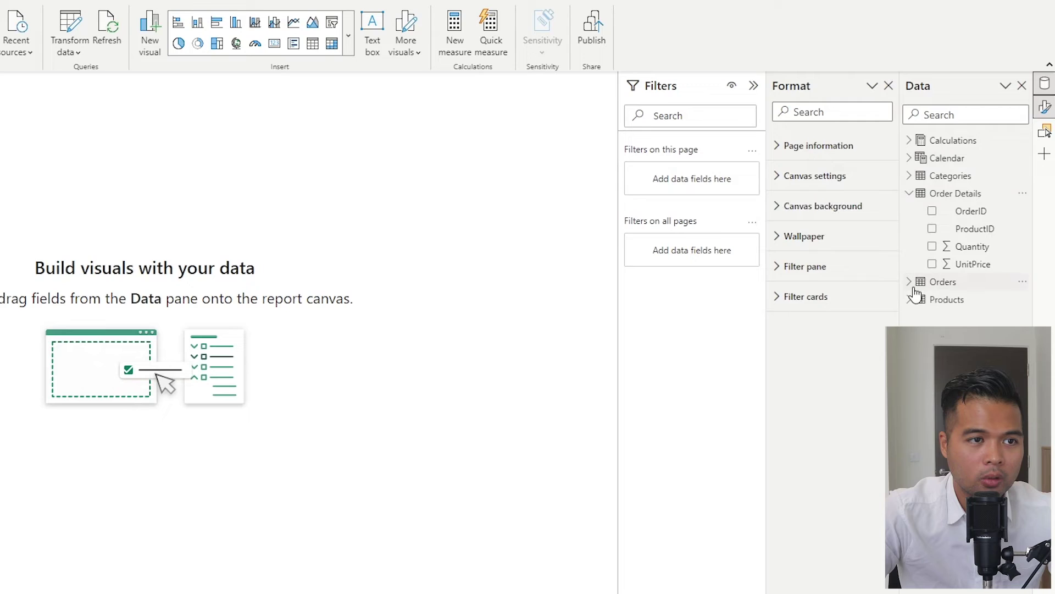
left_click(911, 193)
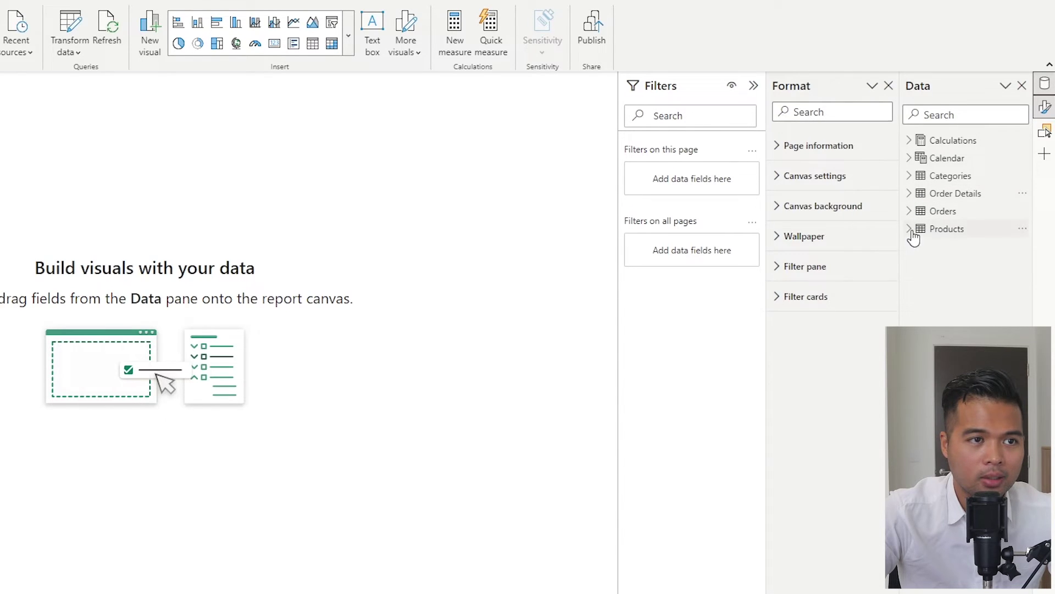
left_click(909, 212)
mouse_move(974, 247)
left_mouse_down()
mouse_move(729, 250)
mouse_move(399, 213)
mouse_move(217, 175)
mouse_move(301, 172)
mouse_move(992, 246)
left_mouse_up()
left_click_drag(970, 229, 460, 184)
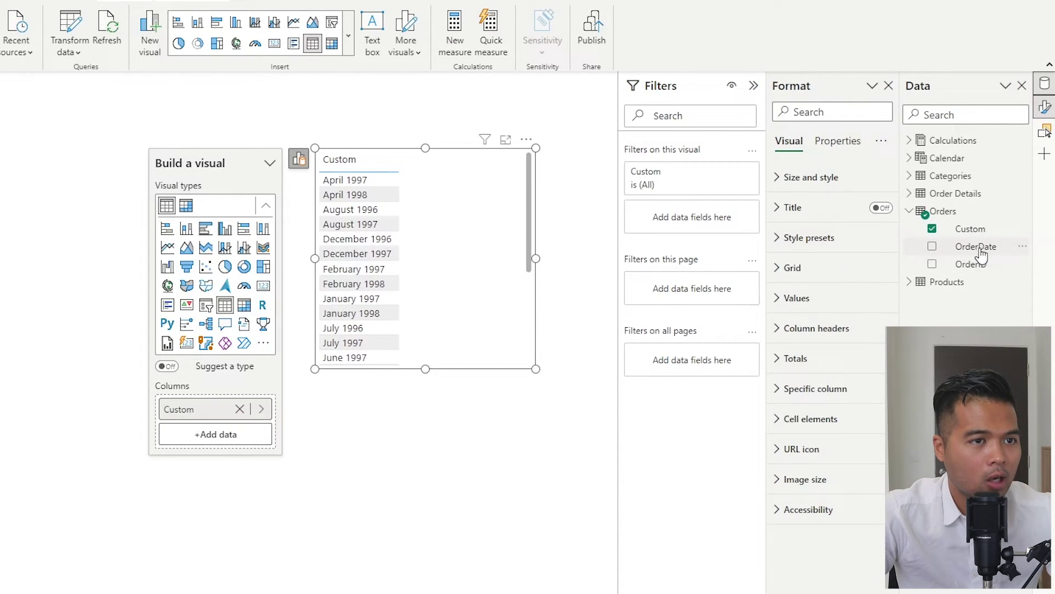
left_click_drag(971, 264, 478, 264)
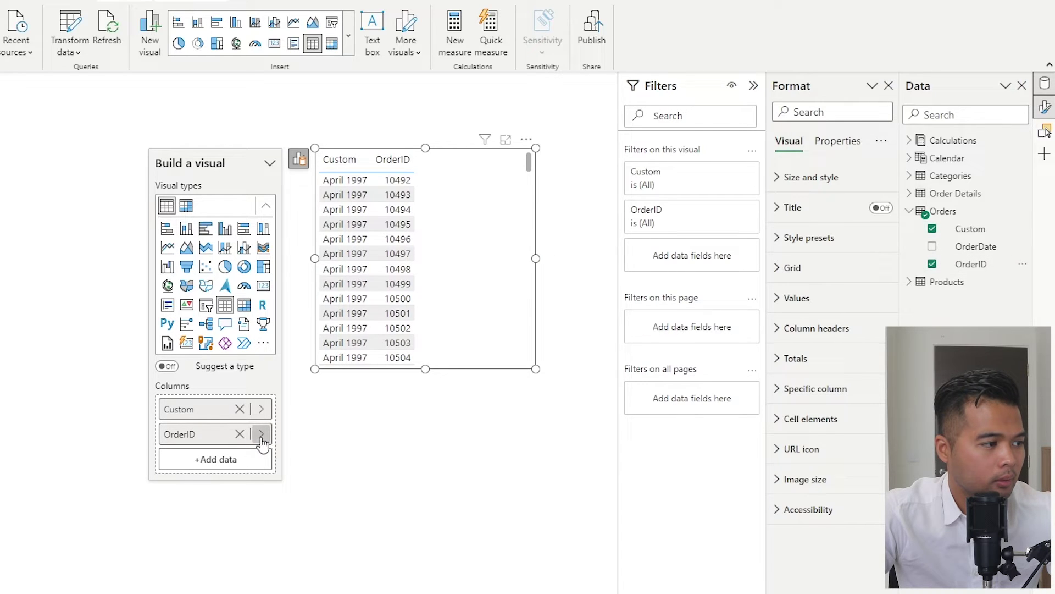
Summarise OrderID as Count, then toggle the Custom sort descending and back to ascending.
left_click(262, 435)
left_click(332, 474)
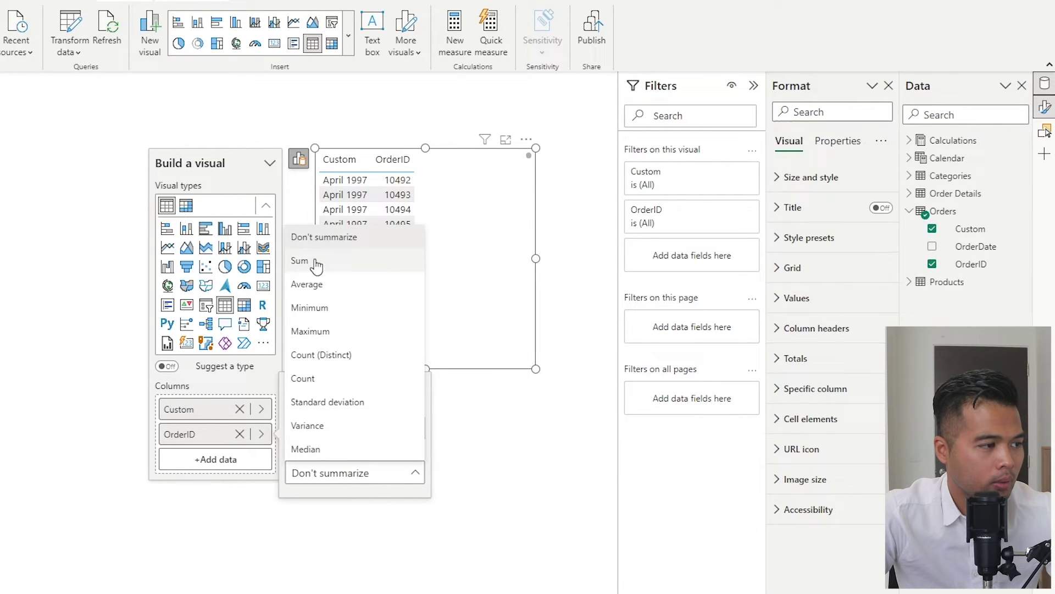
left_click(323, 378)
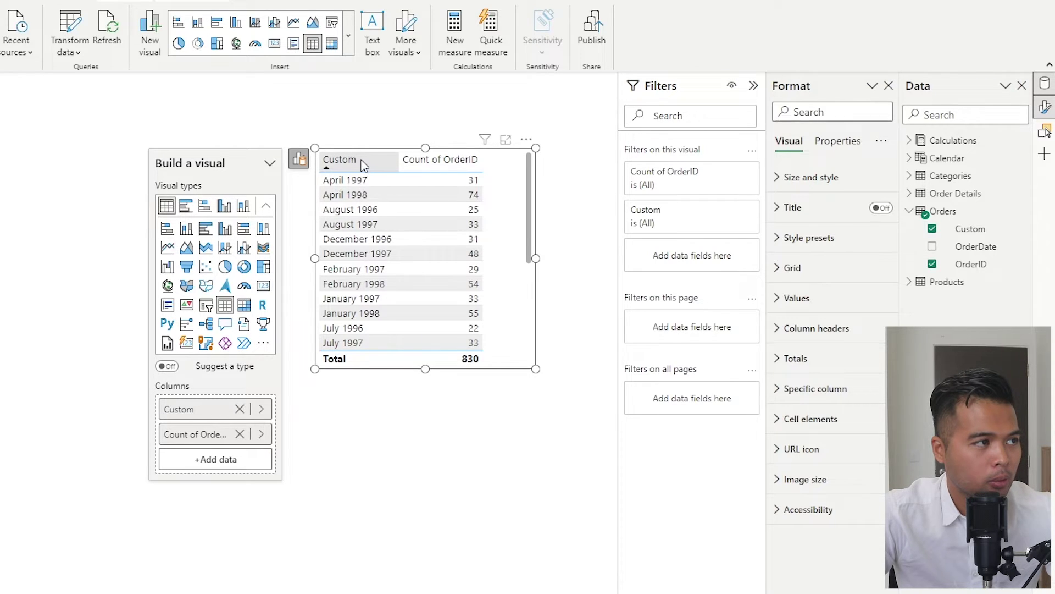
left_click(360, 162)
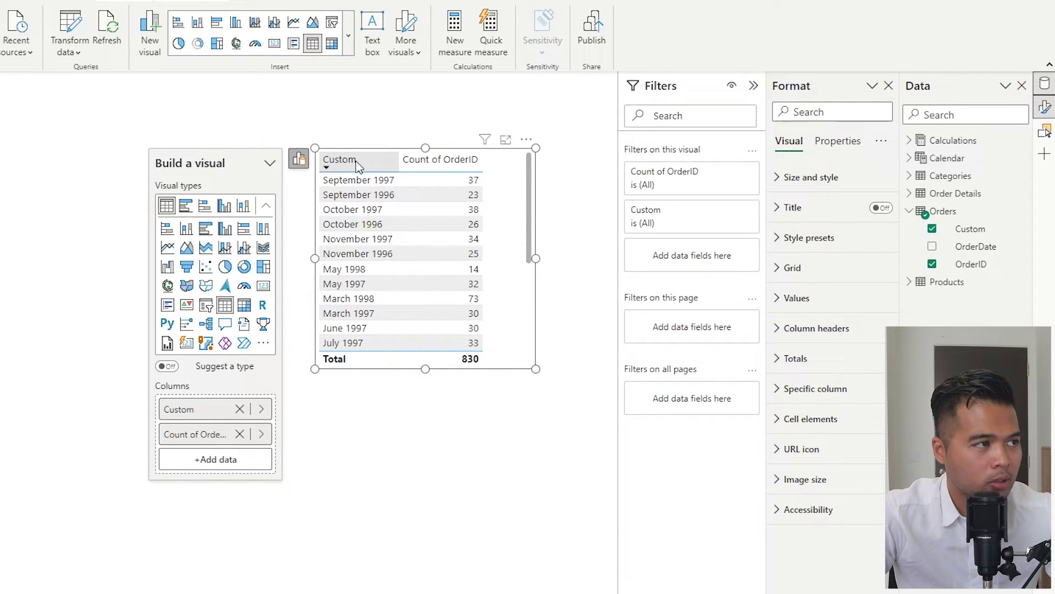
left_click(378, 167)
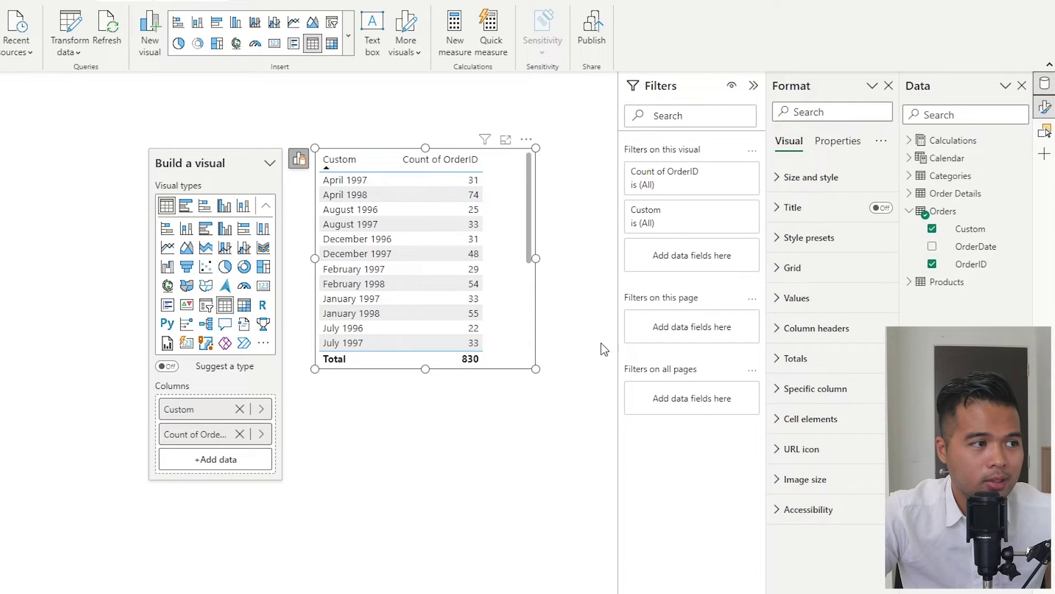
Move the order-count table lower, then browse the Calendar table's daily dates in Table view.
left_click_drag(501, 337, 497, 483)
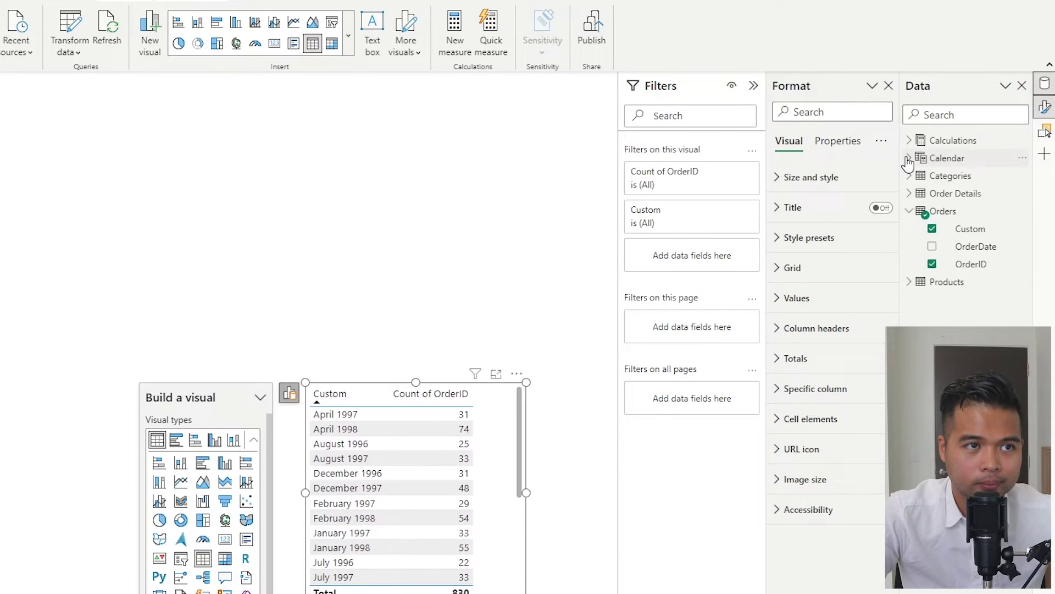
left_click(909, 159)
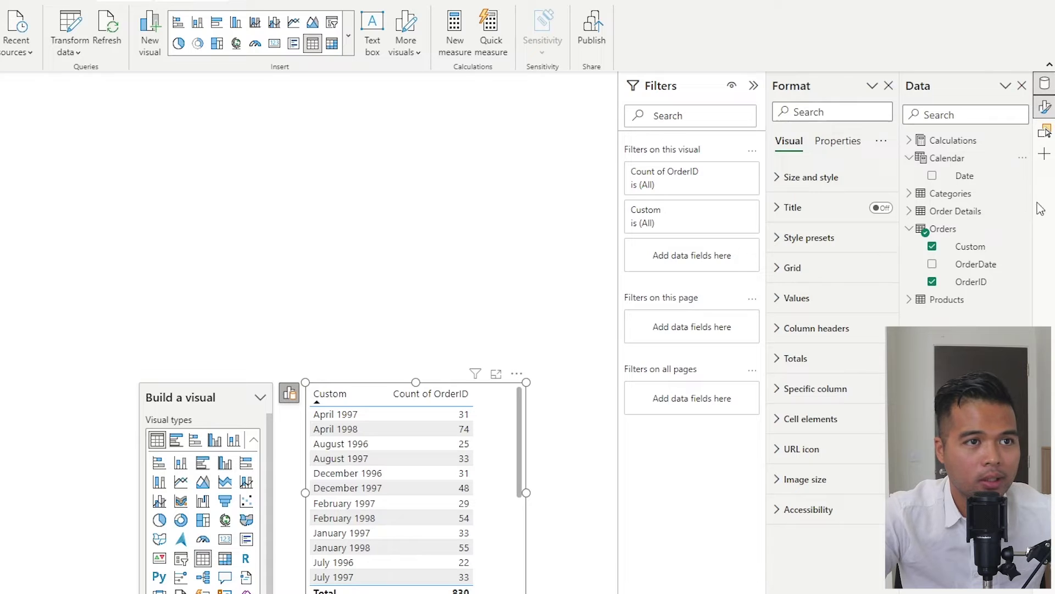
left_click(12, 122)
left_click(959, 155)
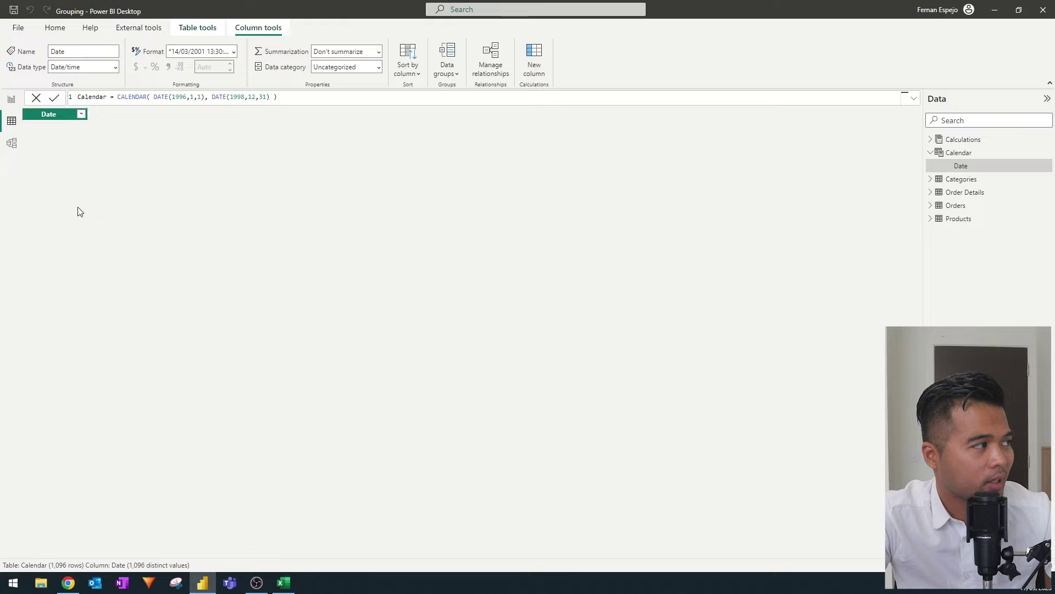
left_click(963, 141)
left_click(962, 154)
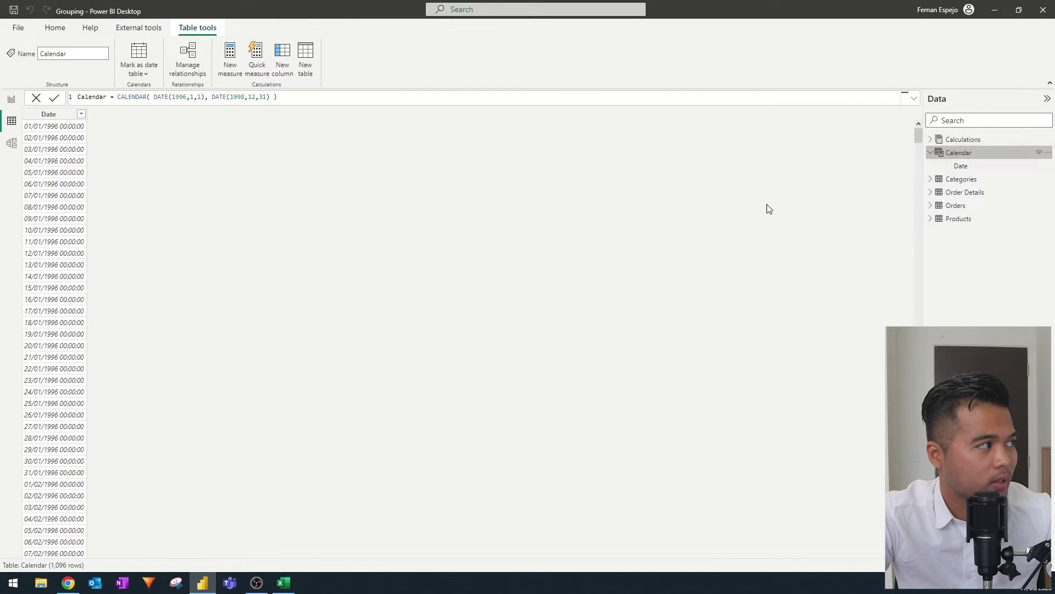
scroll(56, 200, "down", 15)
scroll(56, 200, "up", 15)
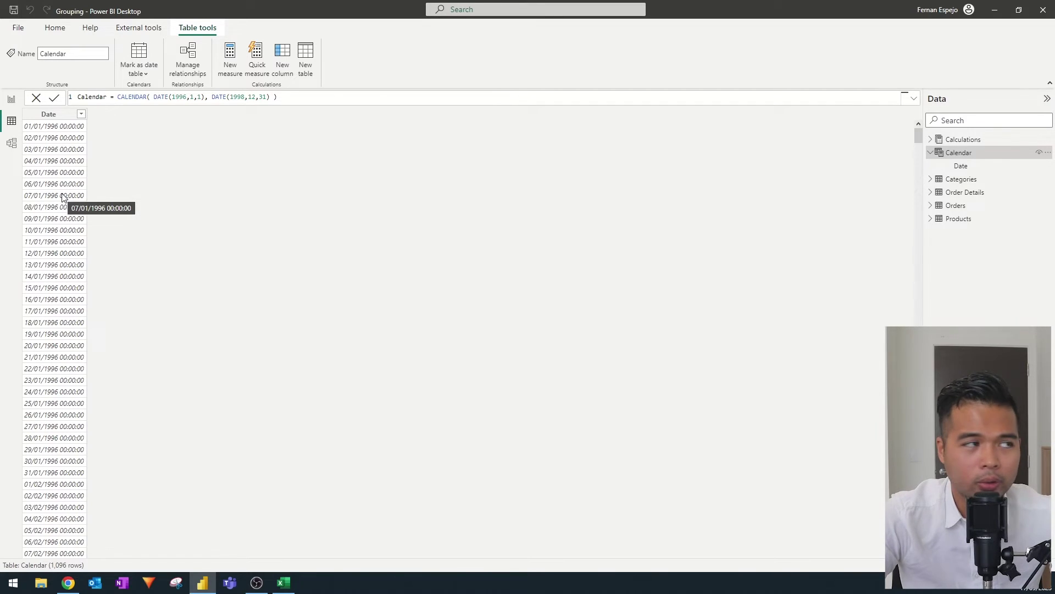
Create a new group on Calendar Date named 'Month' with bin size 1 in Months.
left_click(11, 99)
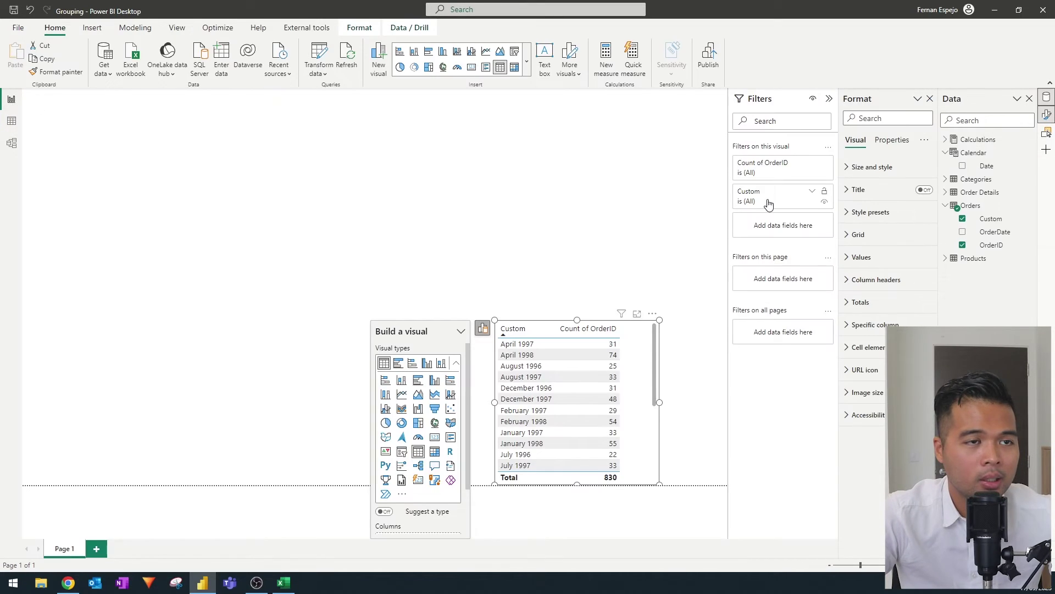
left_click(12, 121)
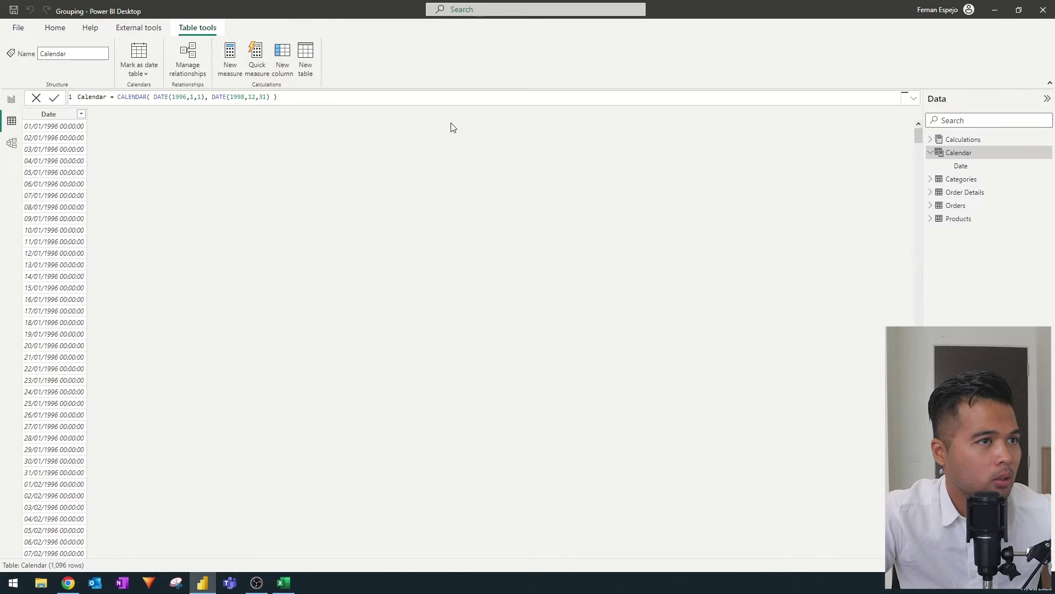
right_click(961, 166)
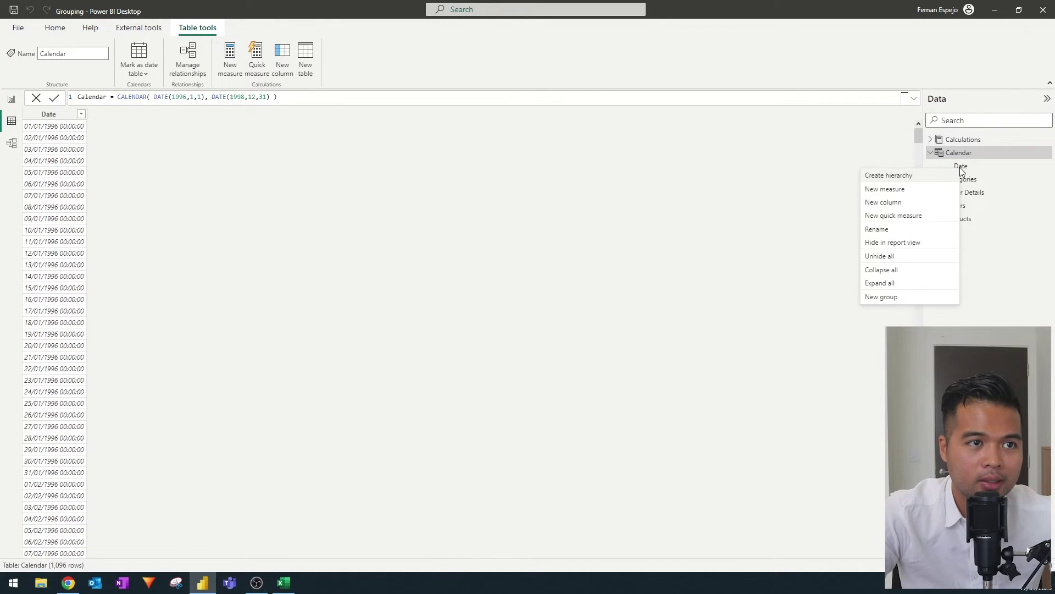
left_click(897, 297)
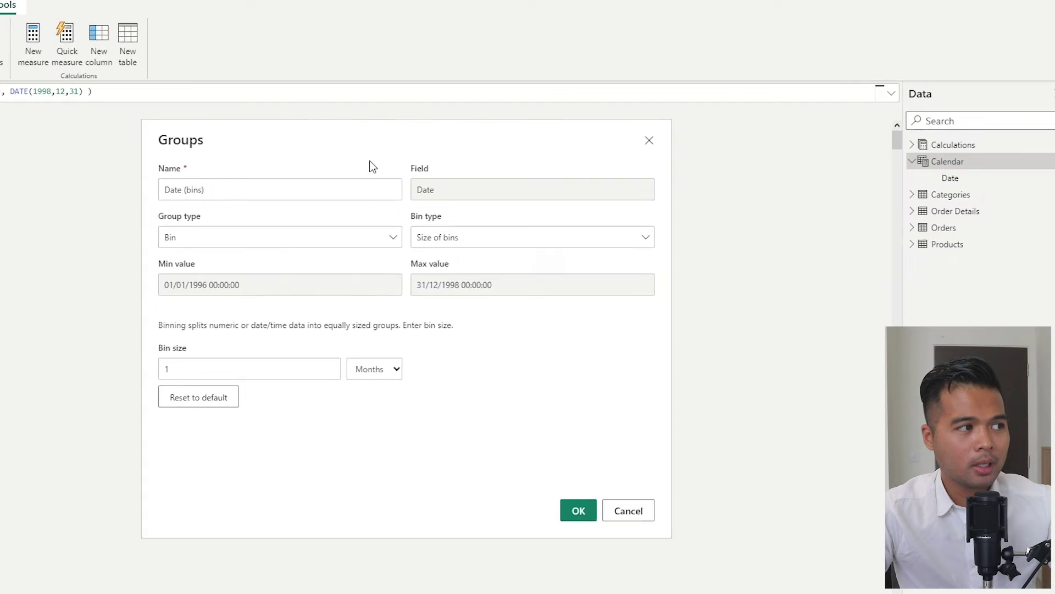
triple_click(206, 199)
type("Month")
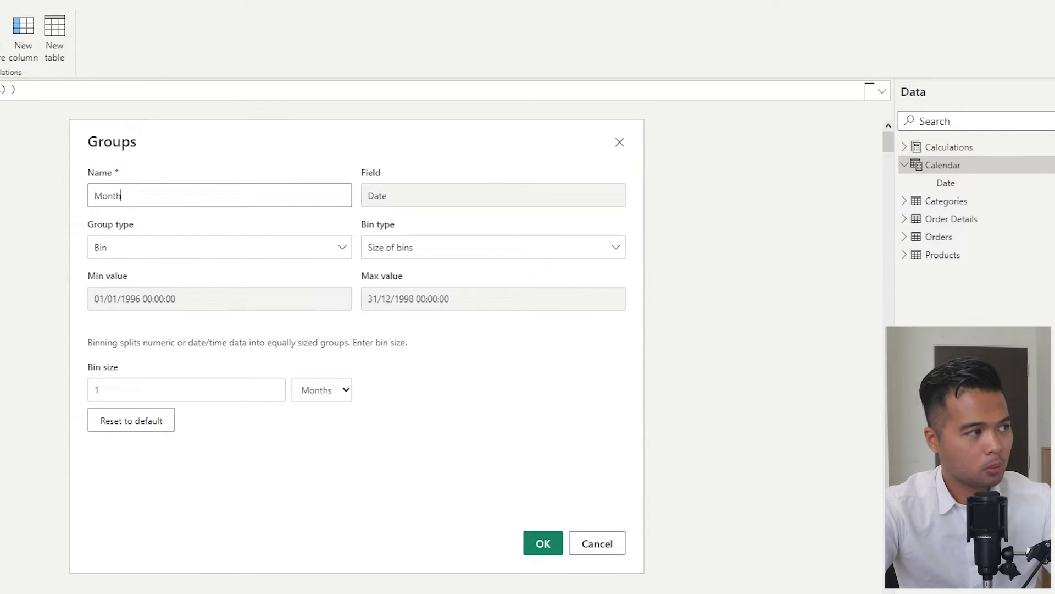
left_click(405, 160)
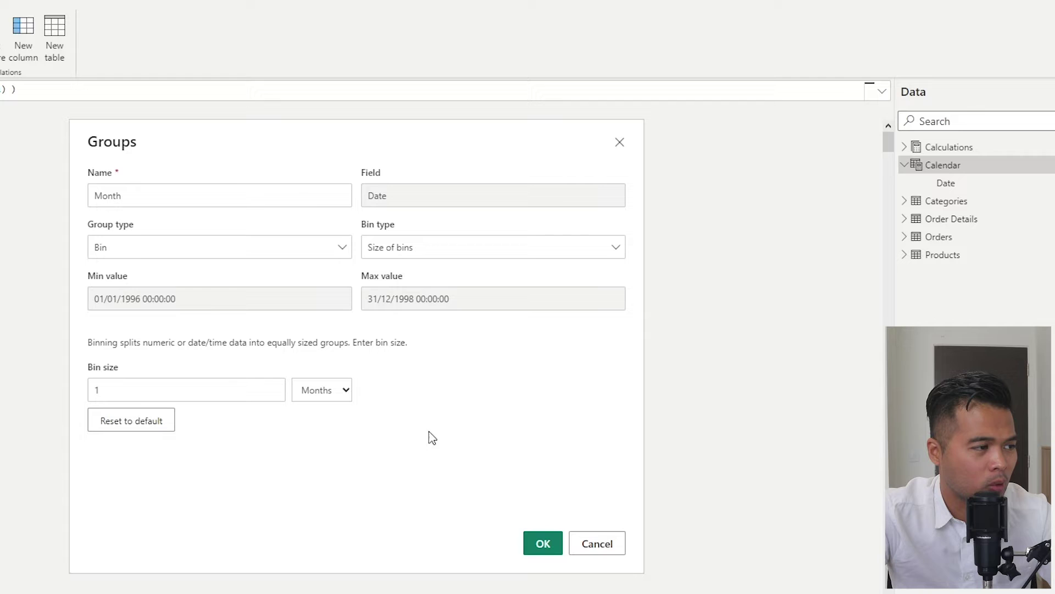
left_click(337, 395)
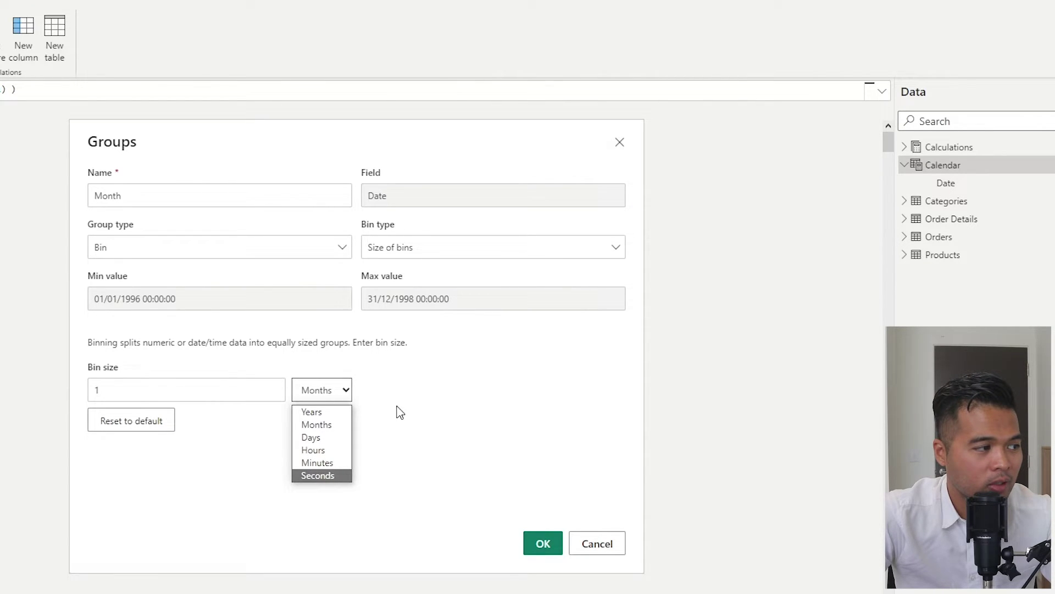
left_click(440, 397)
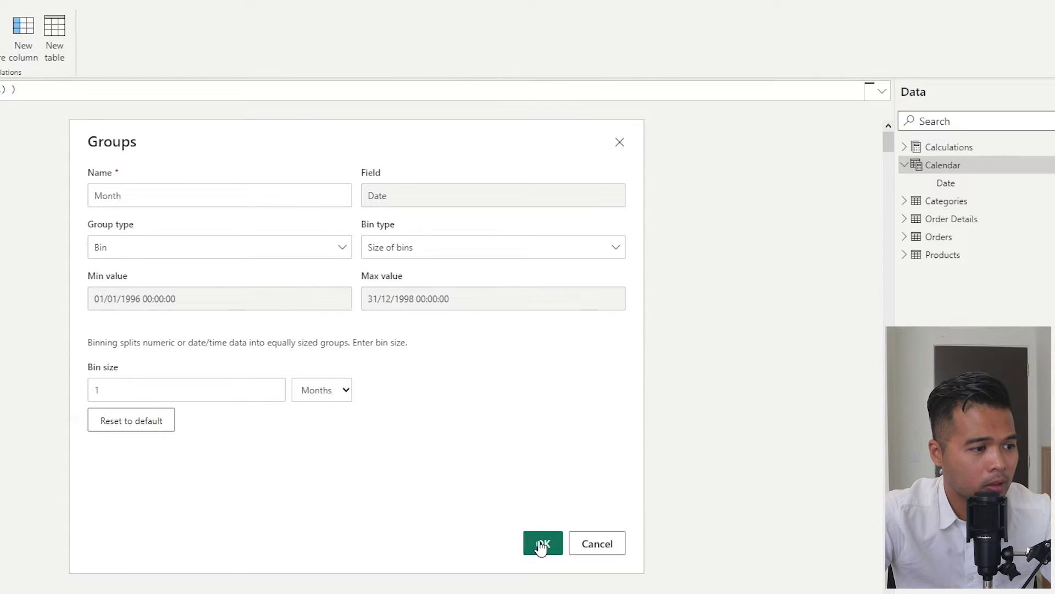
Confirm the Month group, move the Custom table up, and add Month as a new table visual.
left_click(541, 547)
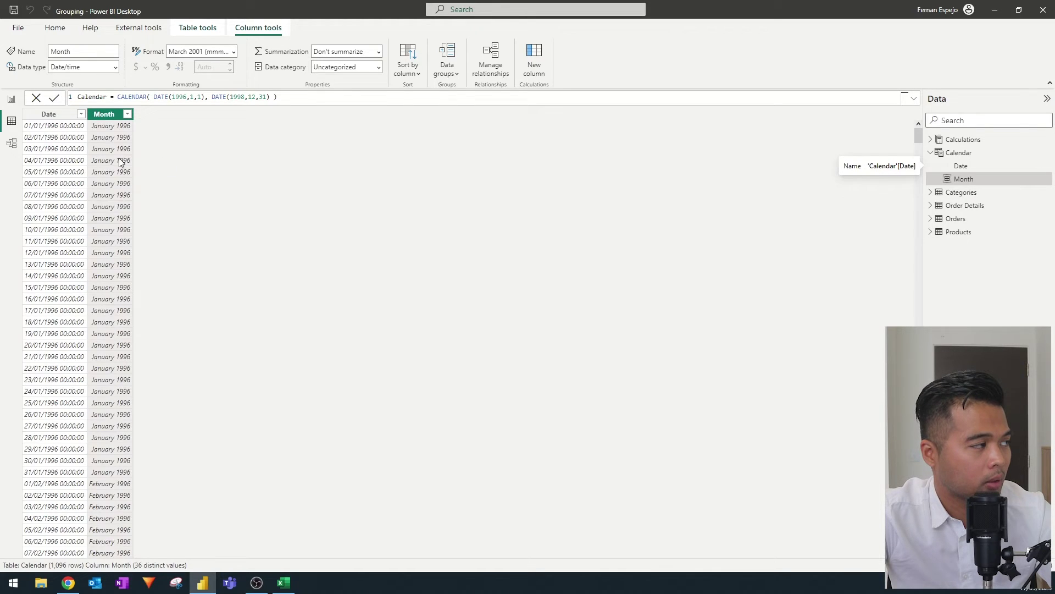
scroll(121, 268, "down", 8)
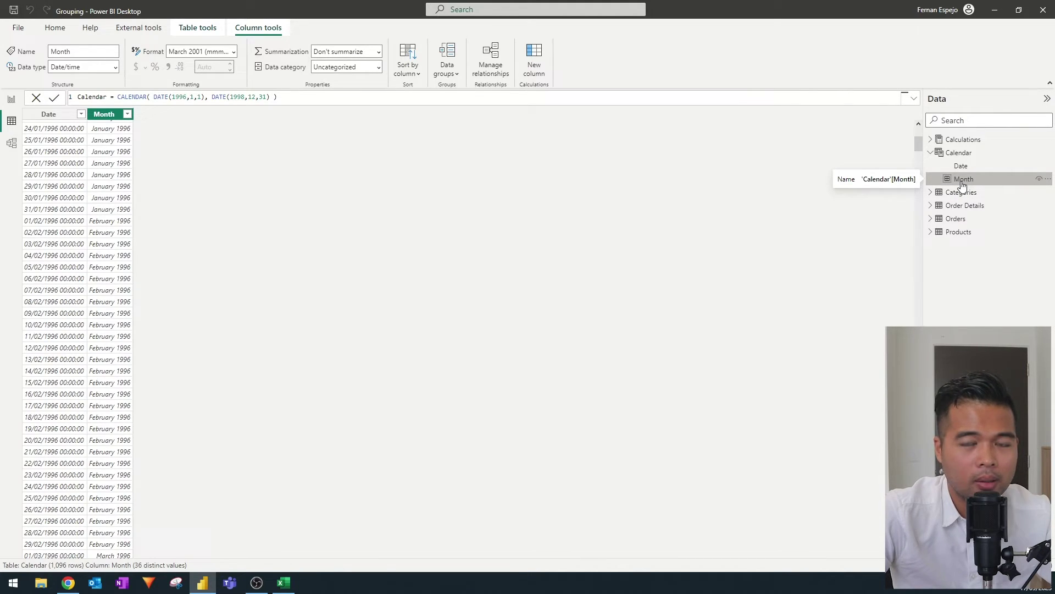
left_click(11, 98)
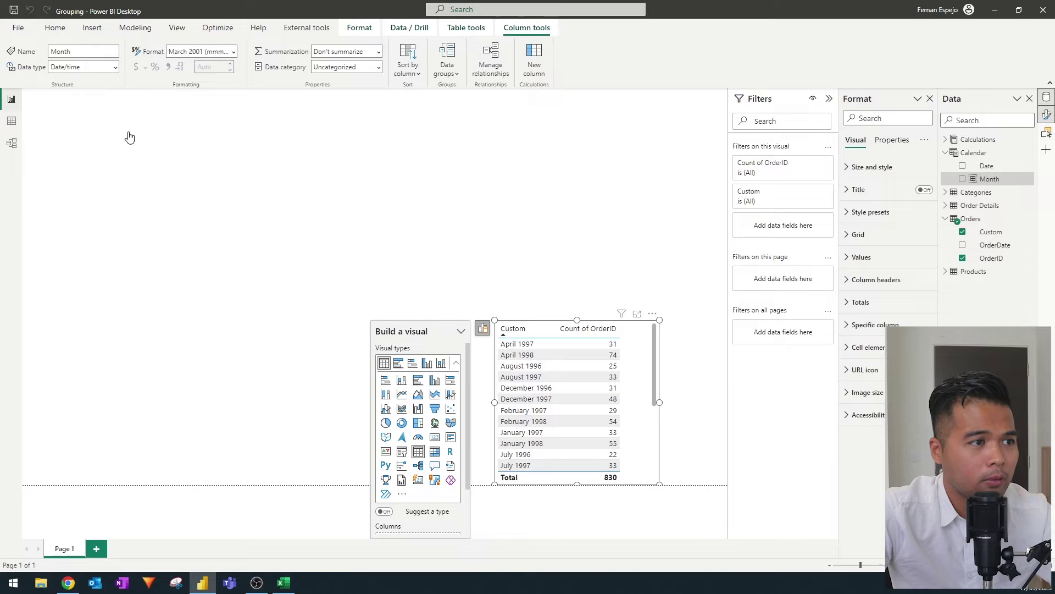
left_click_drag(583, 314, 477, 176)
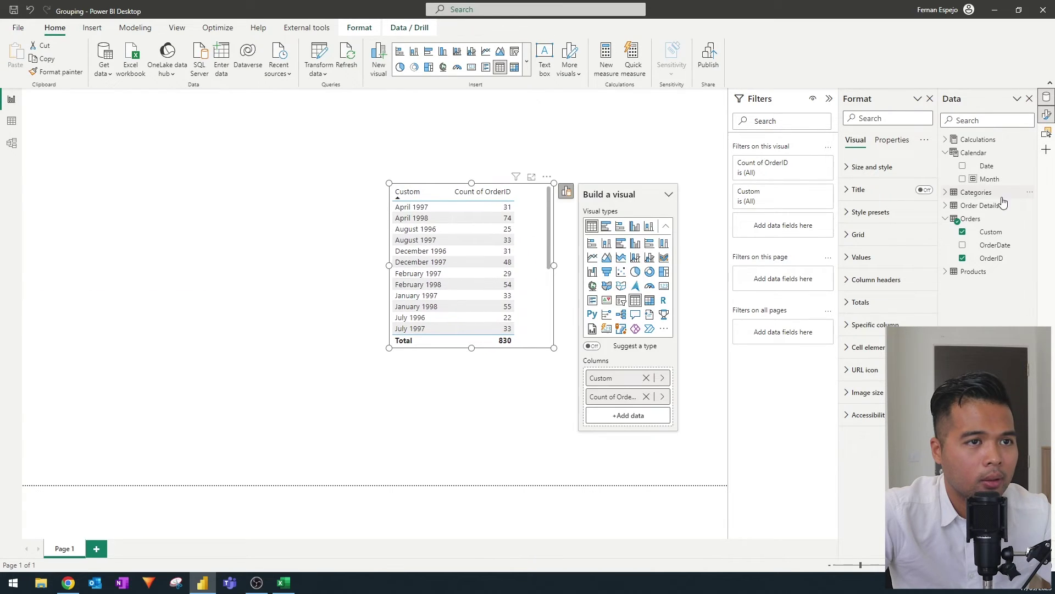
left_click_drag(990, 178, 659, 162)
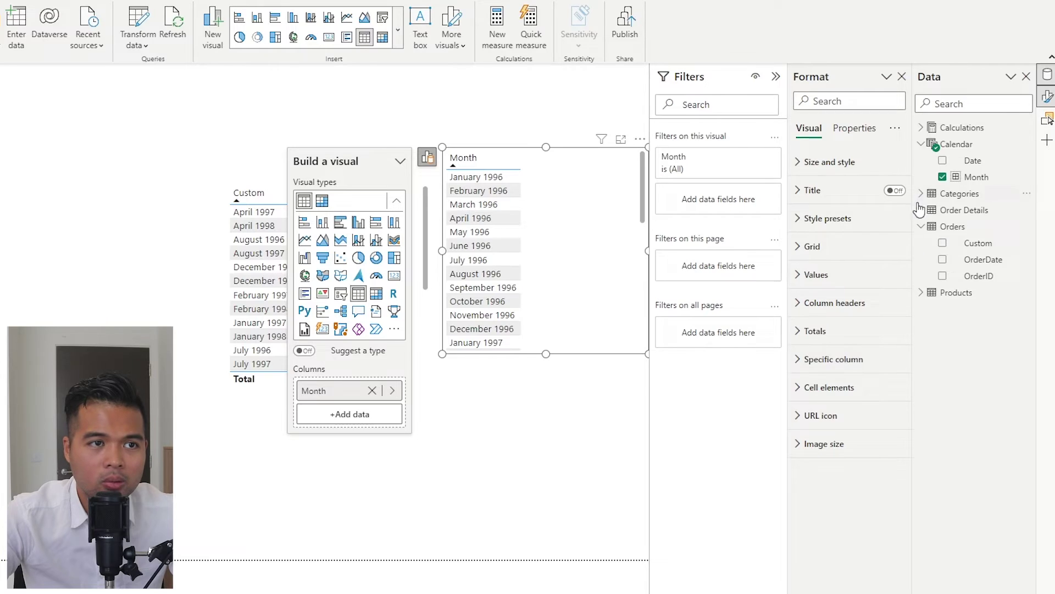
Create a group on Order Details Quantity, keeping bin size 4, and confirm Quantity (bins).
left_click(921, 210)
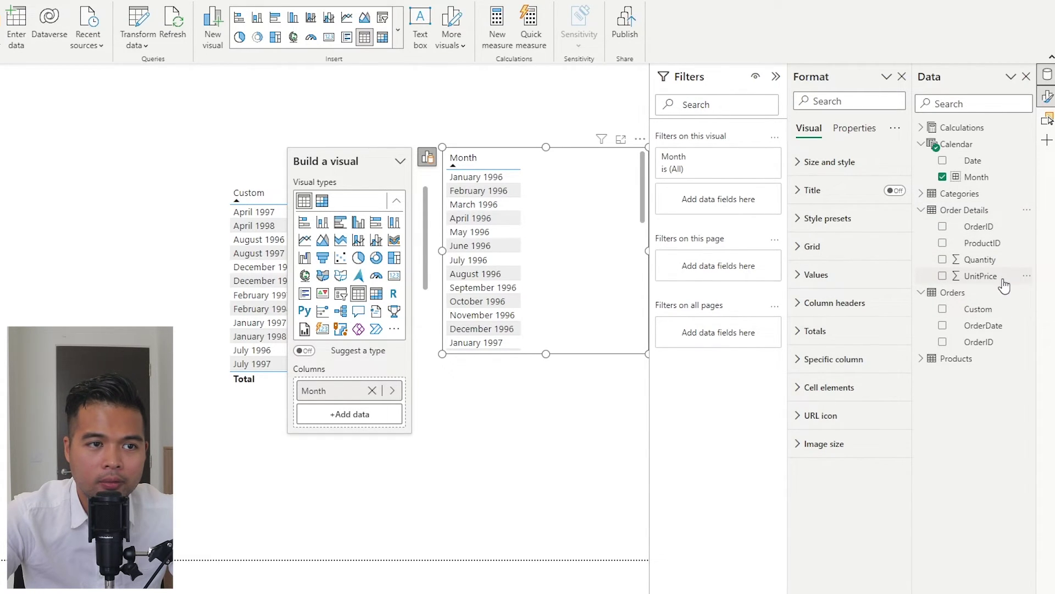
right_click(925, 275)
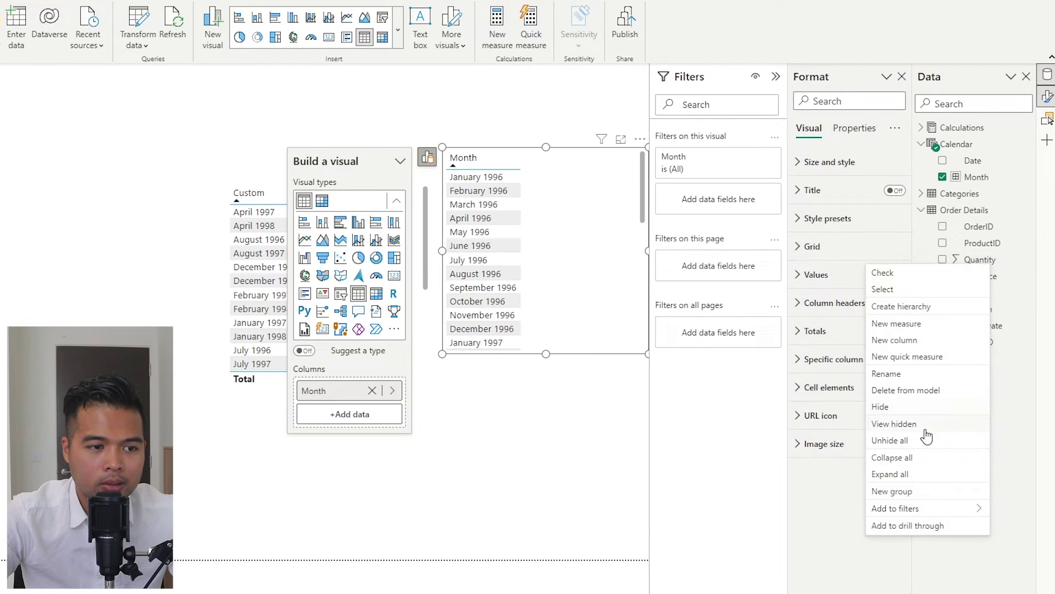
left_click(917, 498)
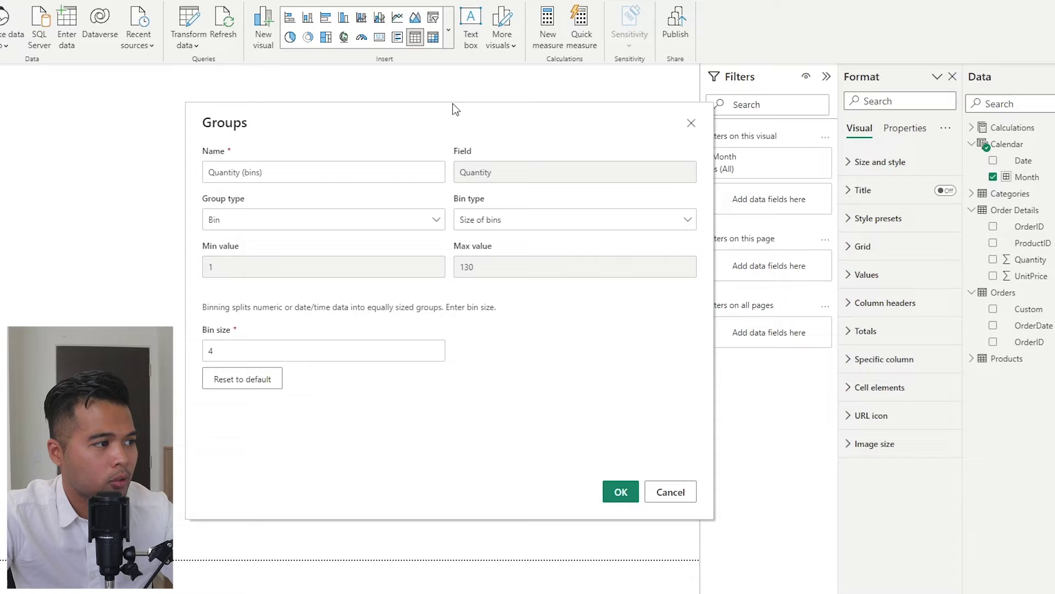
left_click_drag(455, 109, 468, 116)
left_click(234, 364)
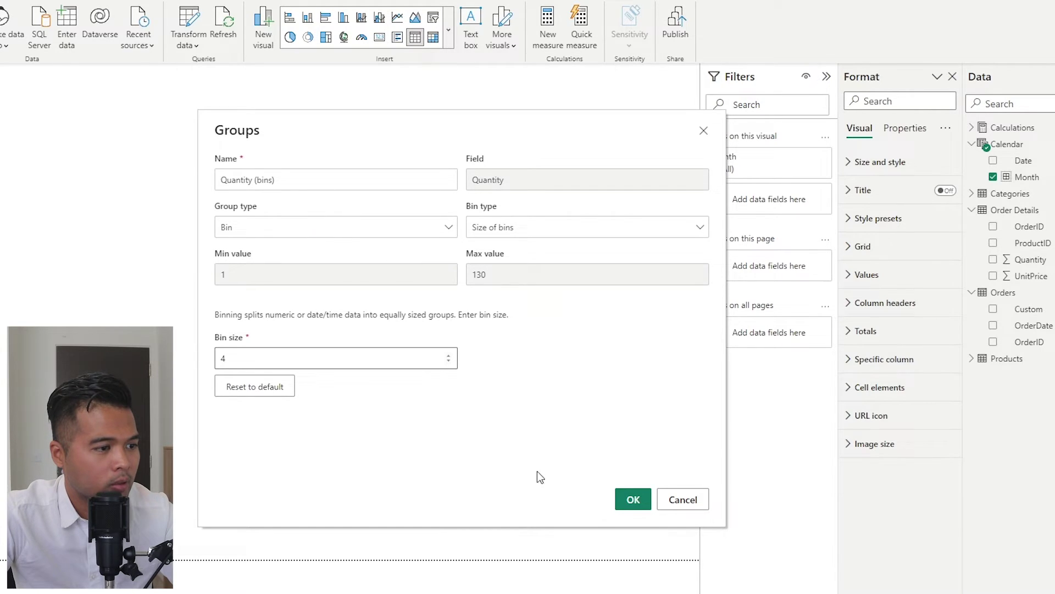
left_click(632, 499)
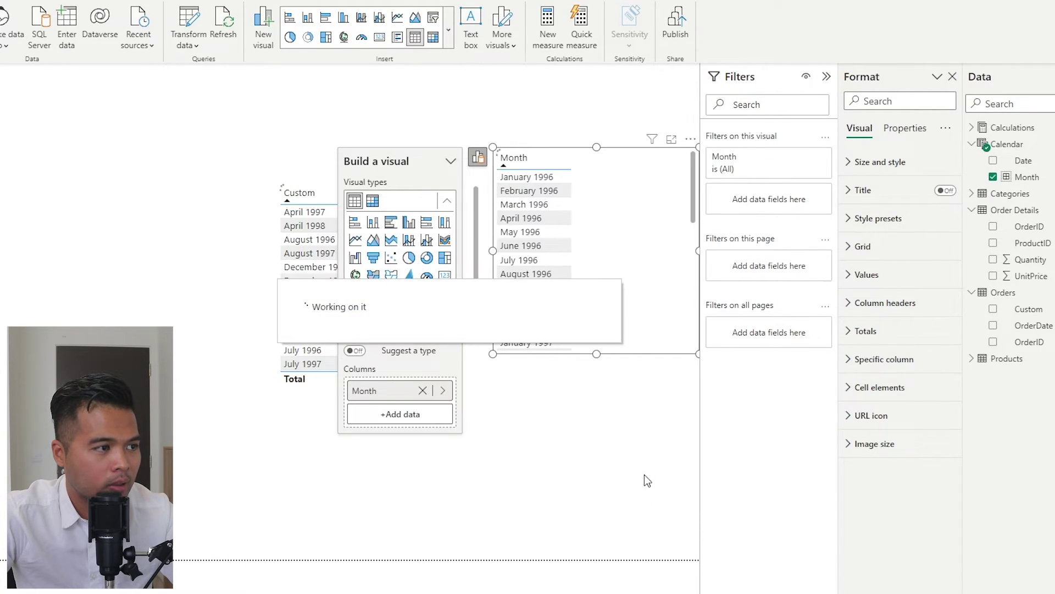
Move the Month table up and build a new table of Quantity (bins) with Count of OrderID.
left_click_drag(615, 325, 630, 241)
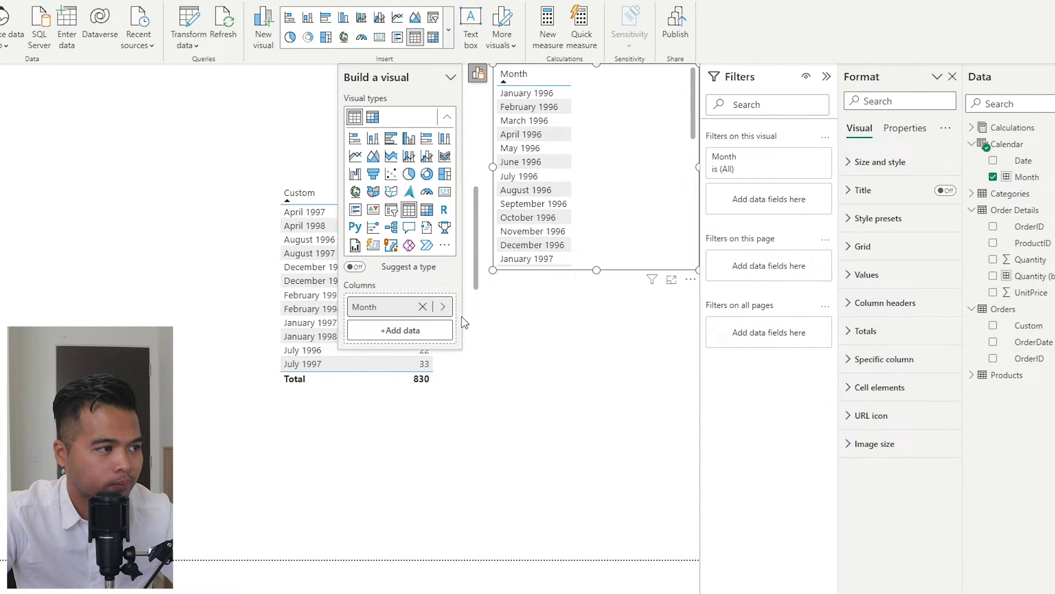
left_click(469, 263)
left_click_drag(1041, 276, 468, 397)
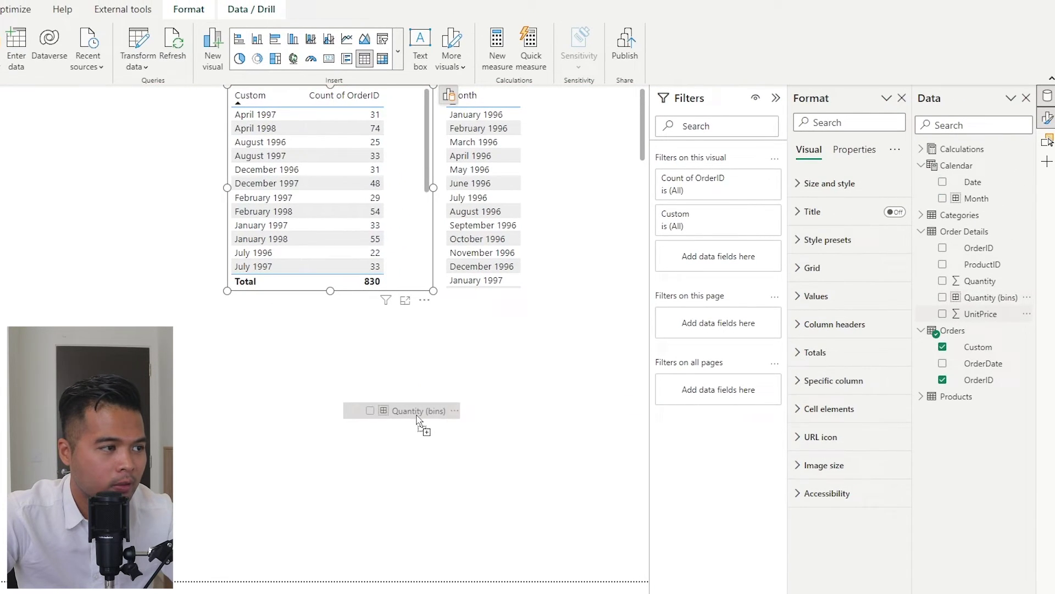
left_click_drag(416, 417, 417, 417)
left_click_drag(984, 247, 468, 528)
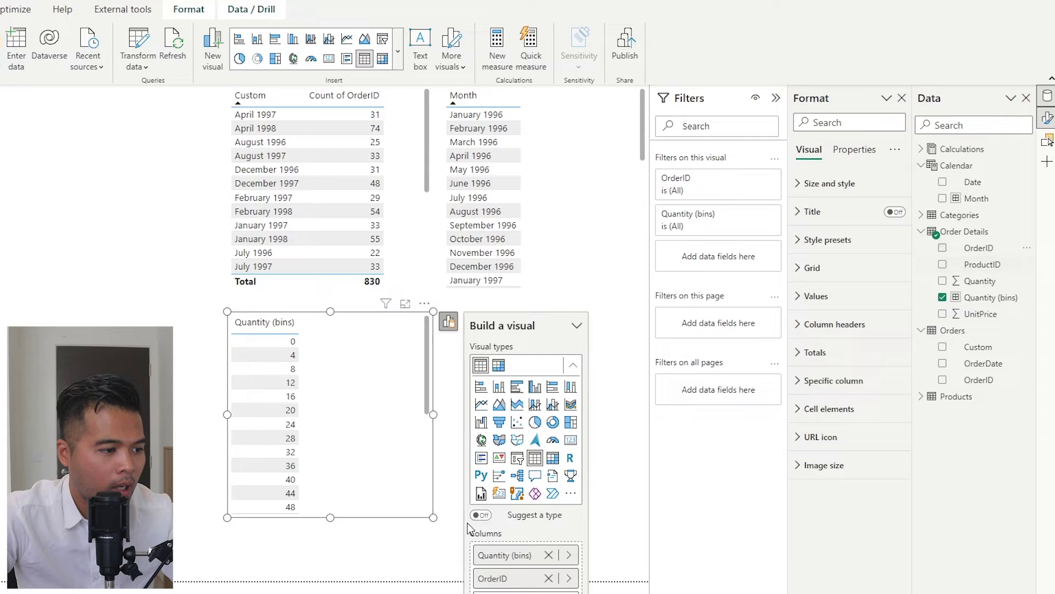
left_click(569, 578)
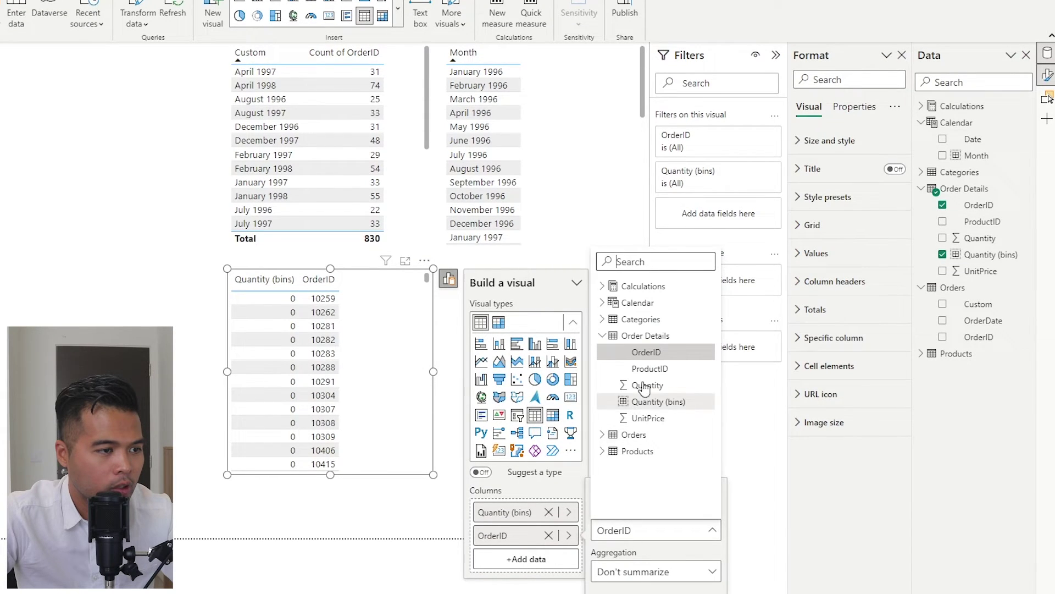
left_click(631, 574)
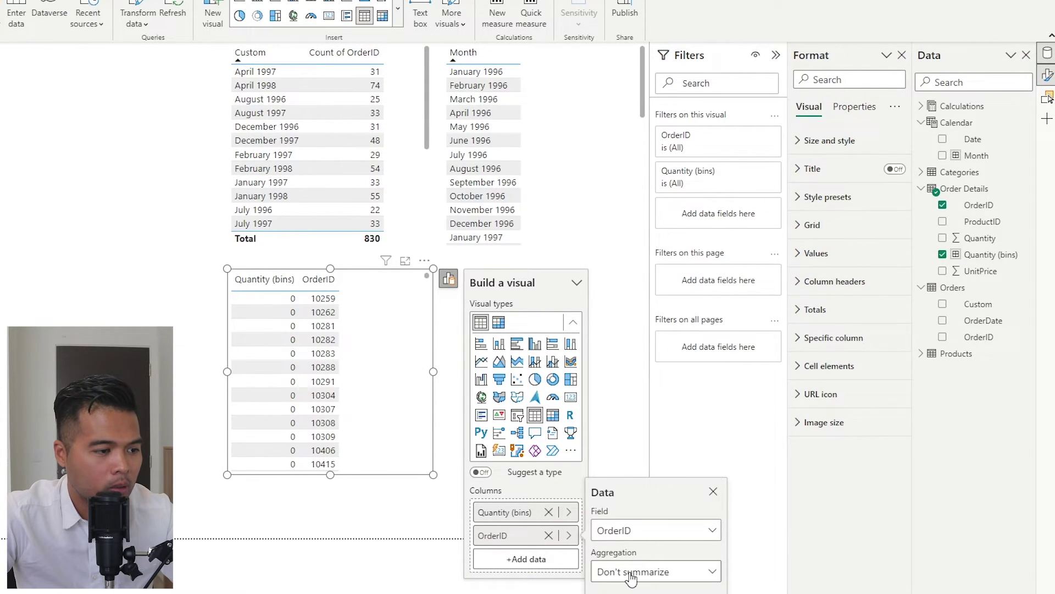
left_click(631, 574)
left_click(616, 485)
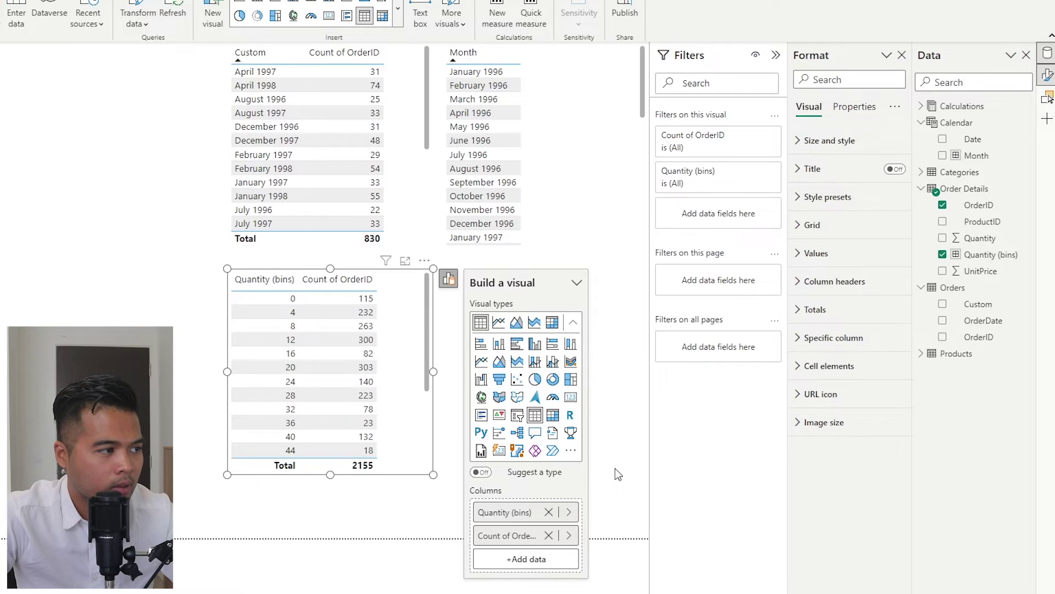
Move the Quantity (bins) table lower and make it taller to show all bins.
left_click_drag(413, 343, 552, 363)
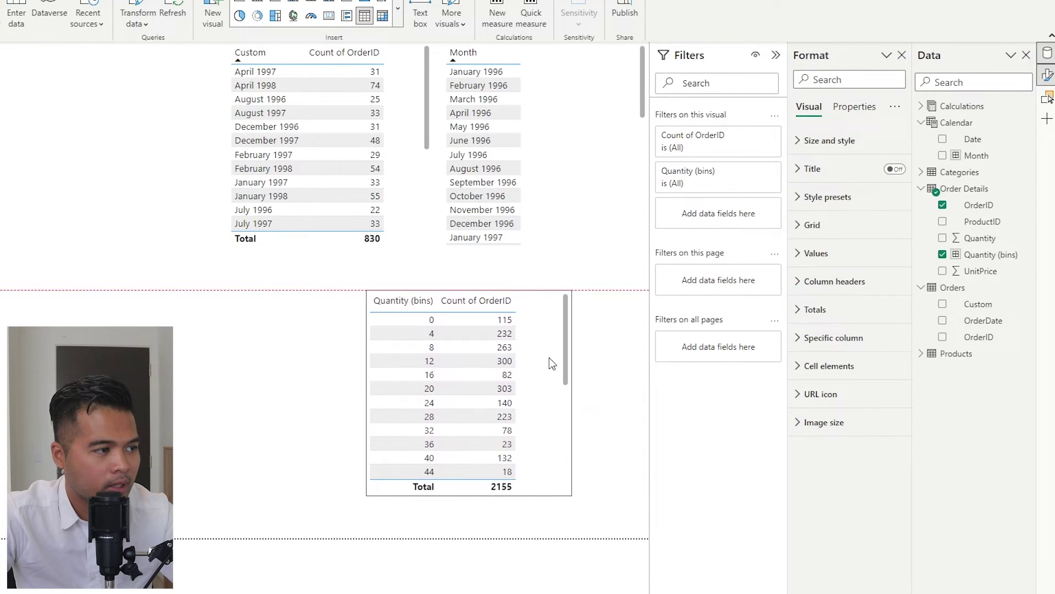
left_click(505, 488)
left_click_drag(467, 494, 470, 538)
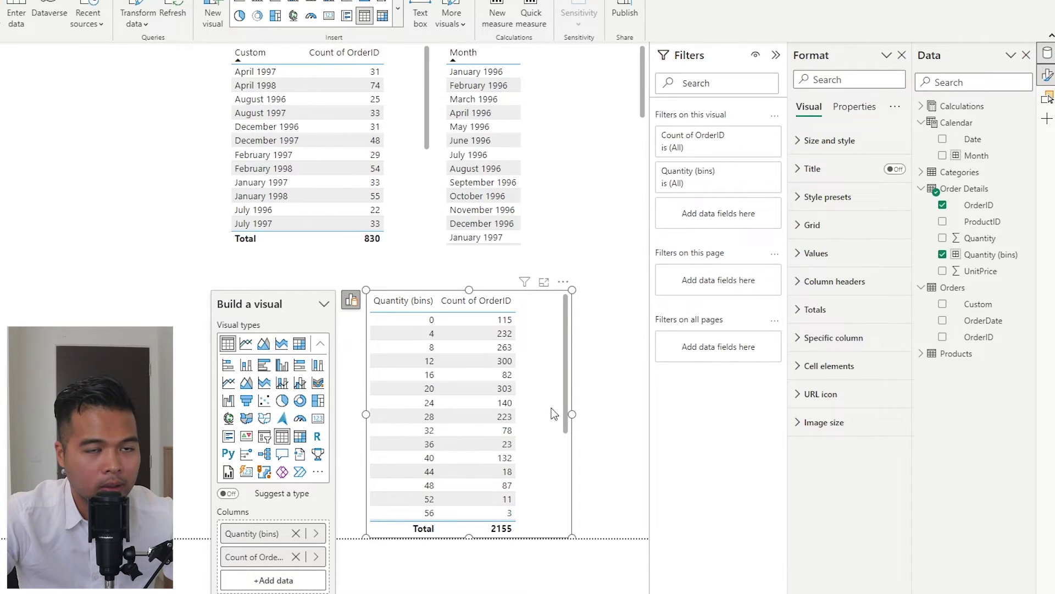
Change the Quantity (bins) grouping from bin size 4 to Number of bins with bin count 5.
right_click(981, 254)
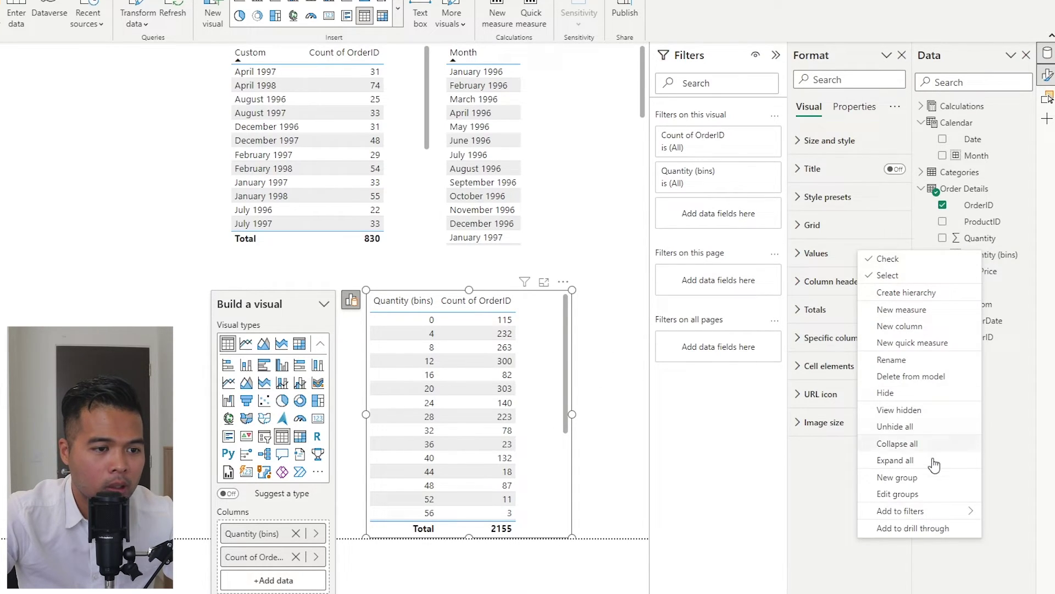
left_click(924, 492)
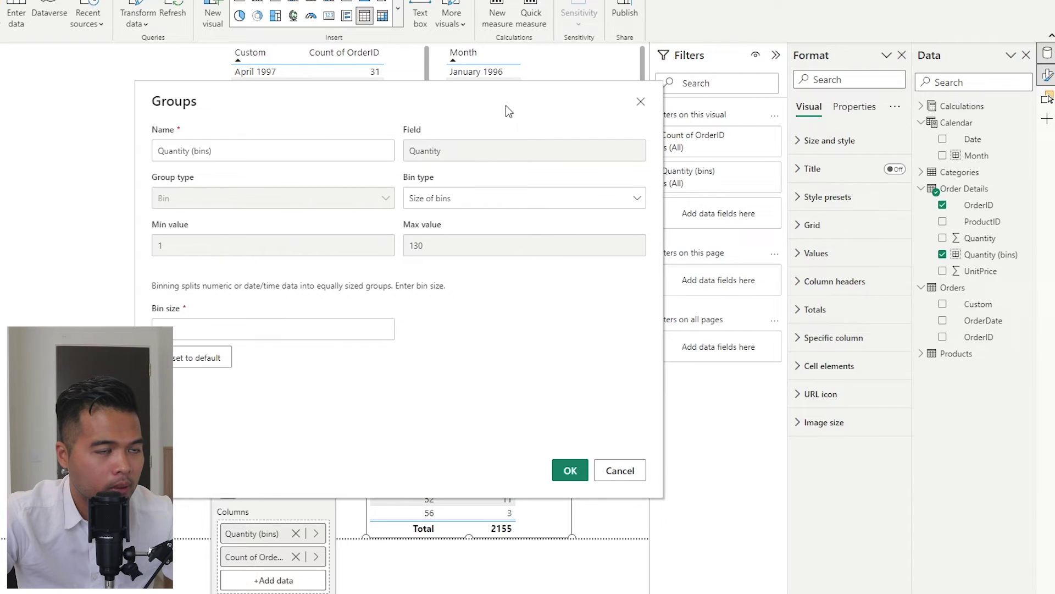
left_click_drag(509, 111, 903, 83)
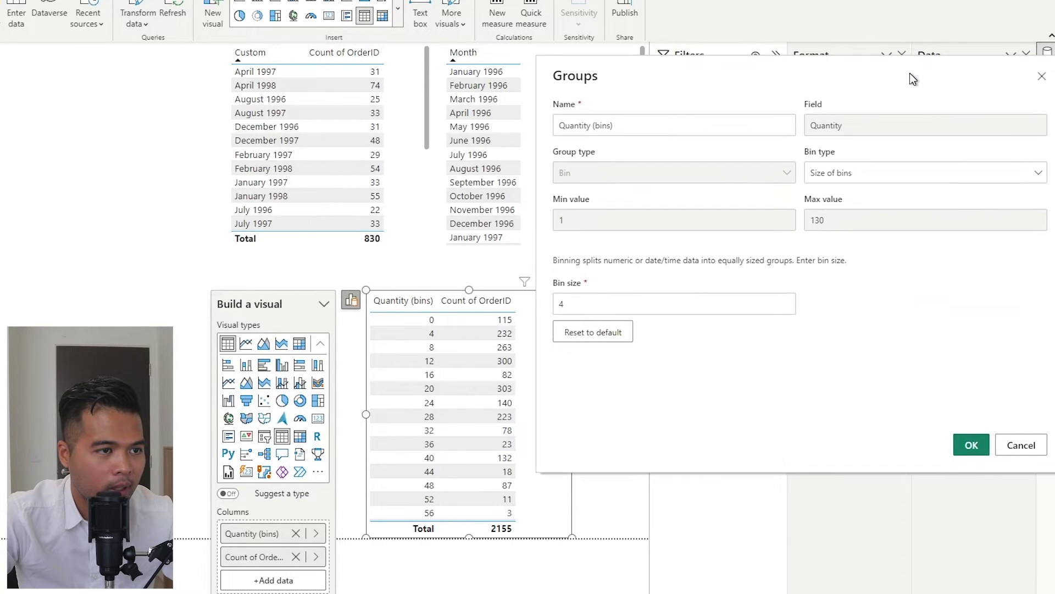
left_click(604, 308)
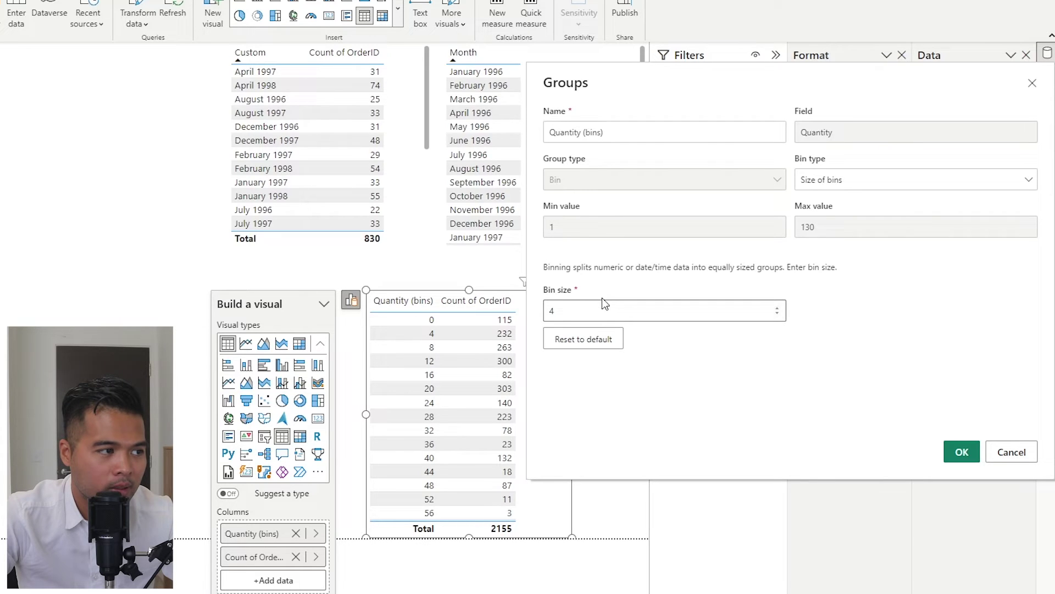
left_click(879, 181)
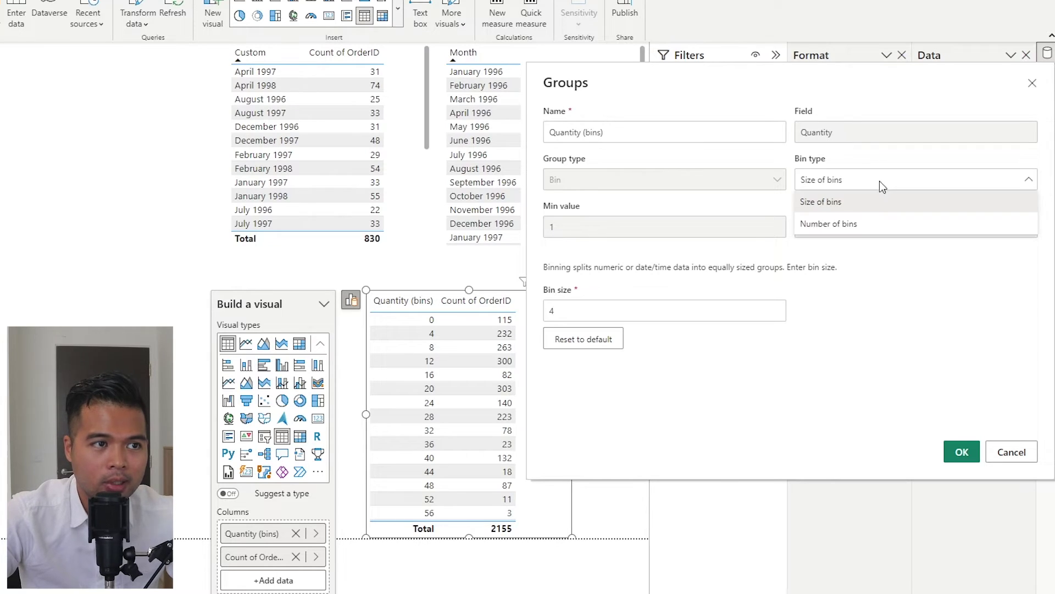
left_click(839, 225)
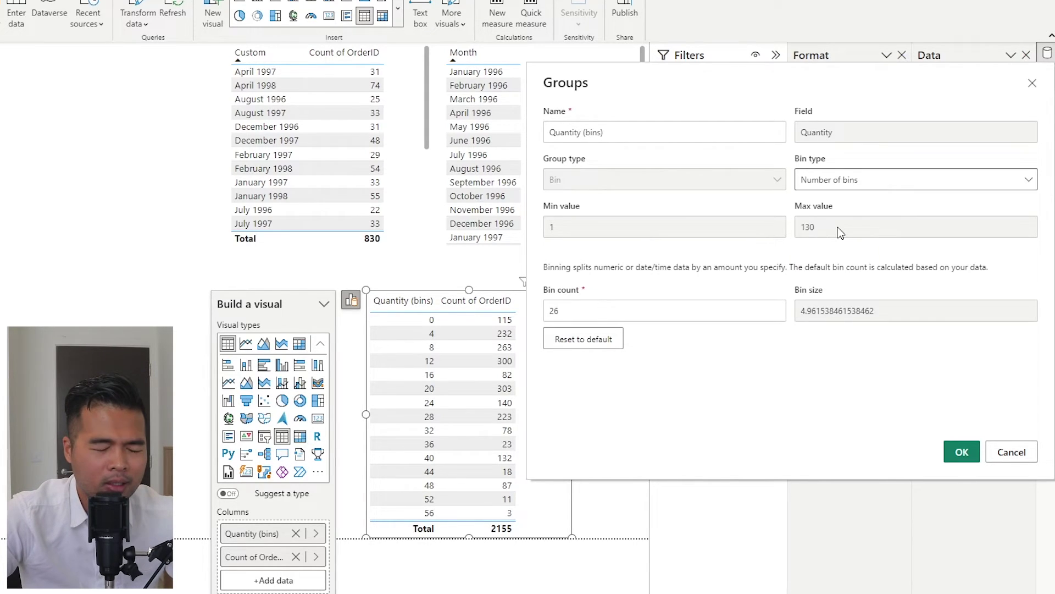
left_click(559, 310)
double_click(559, 310)
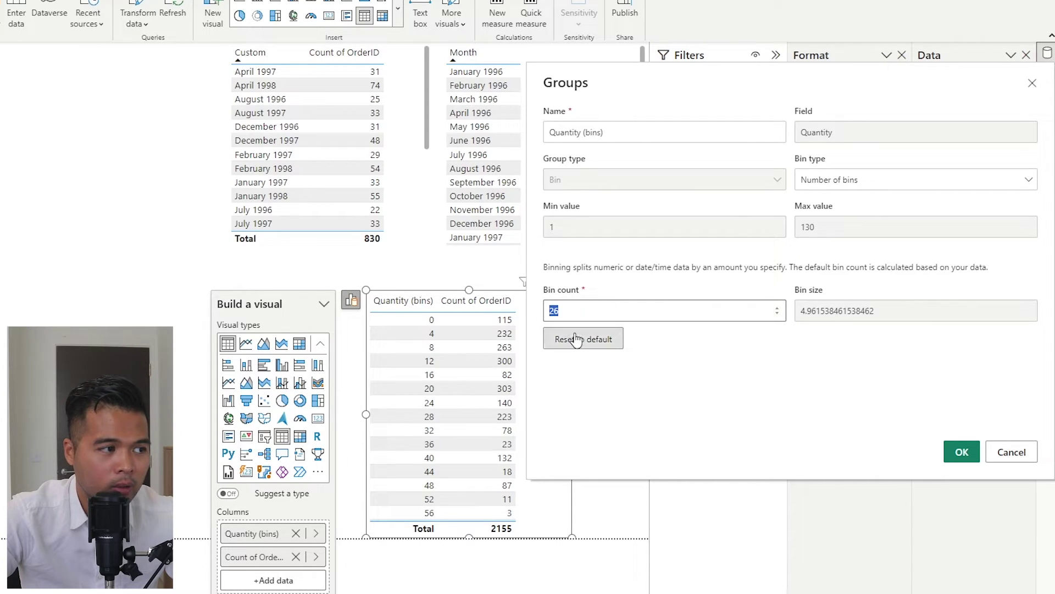
type("5")
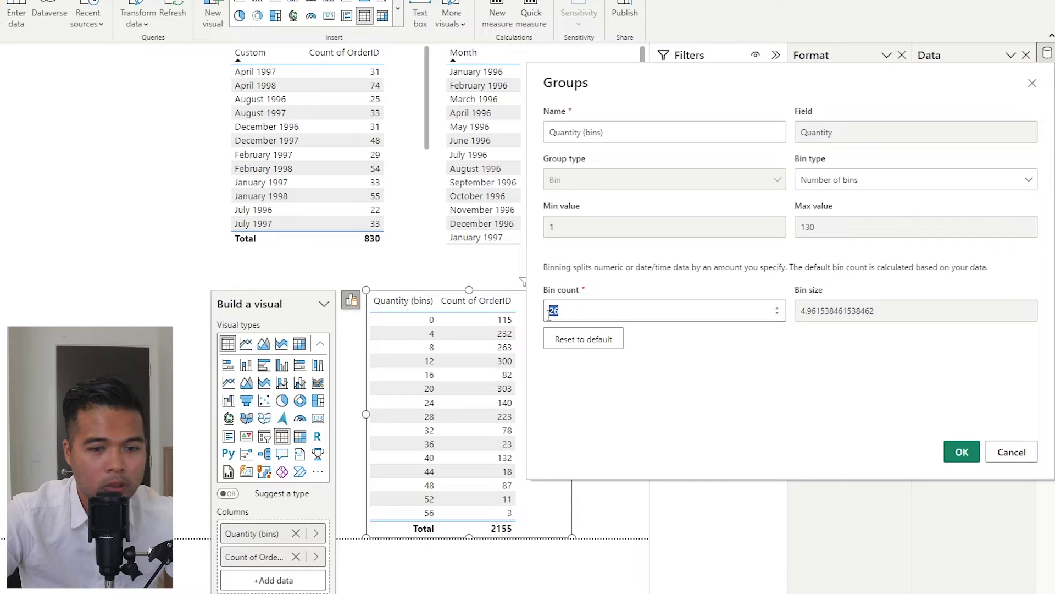
left_click(767, 395)
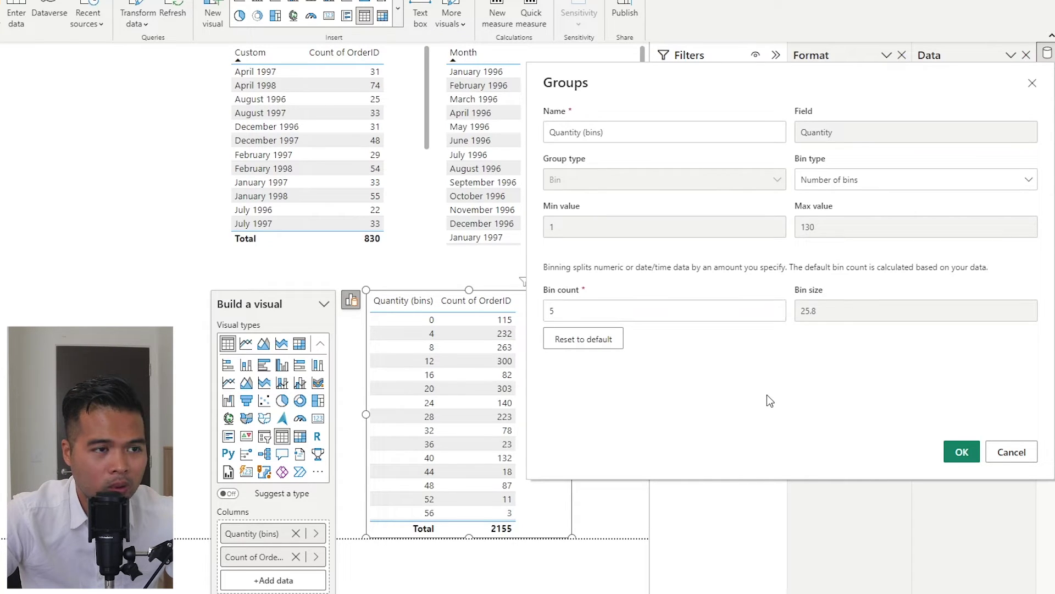
Apply the five-bin grouping and nudge the bins table slightly to the right.
left_click(968, 451)
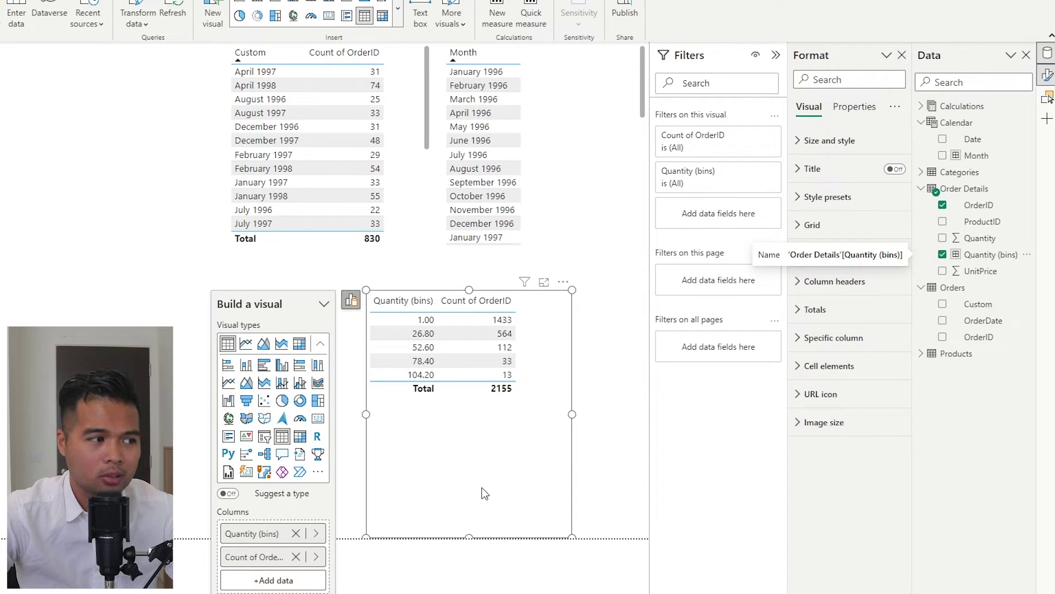
left_click_drag(480, 486, 505, 476)
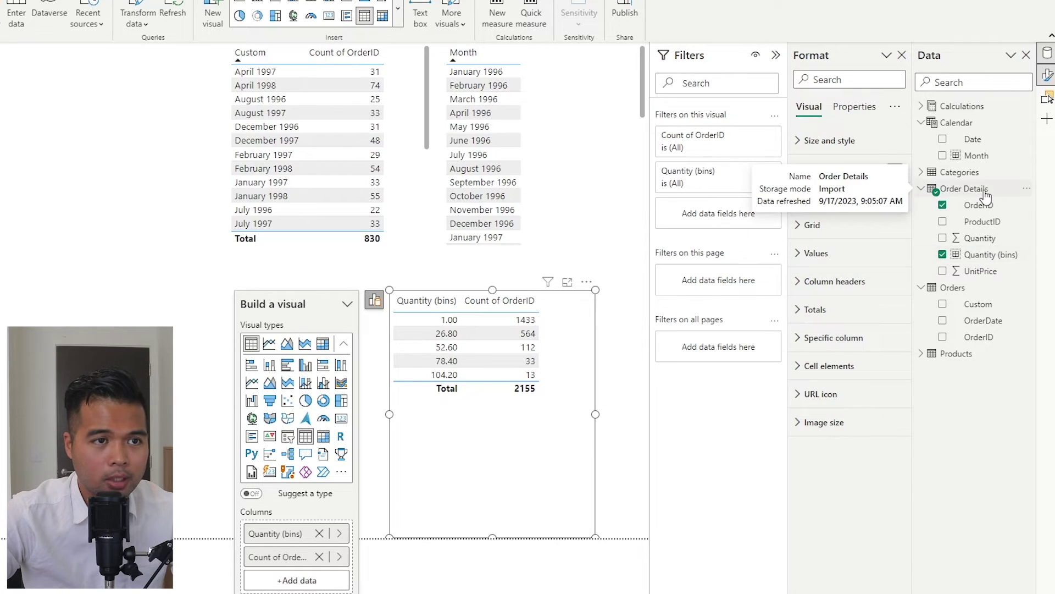
Start a new List-type grouping of the Quantity field.
right_click(976, 238)
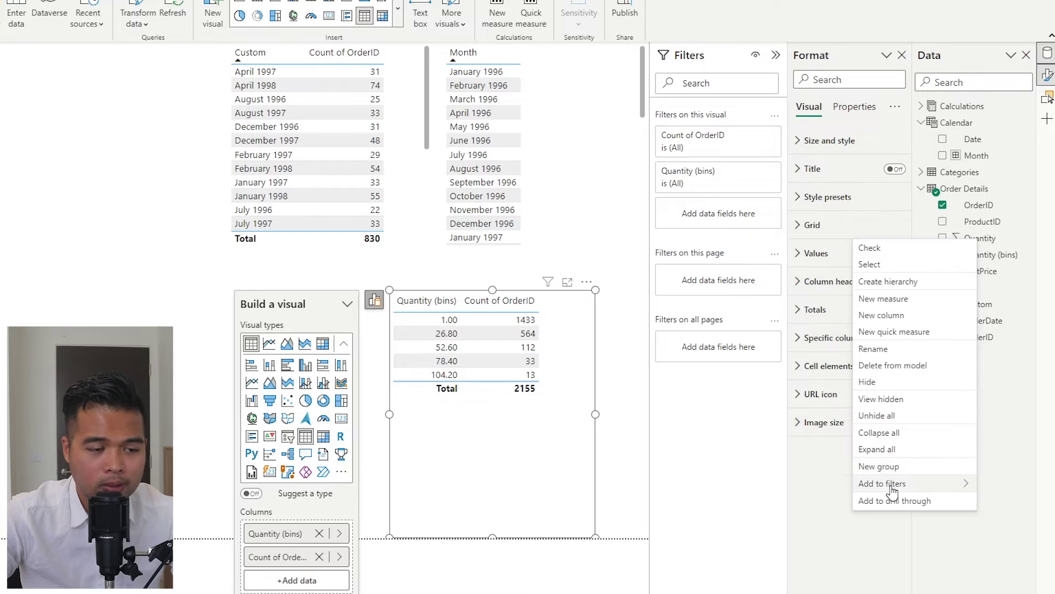
left_click(899, 468)
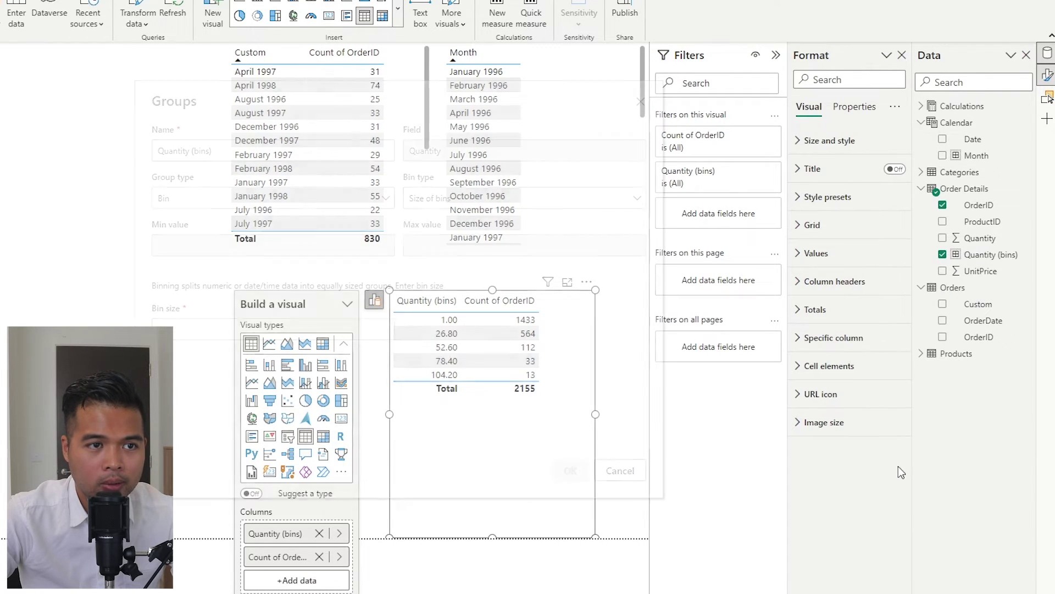
left_click_drag(516, 96, 901, 136)
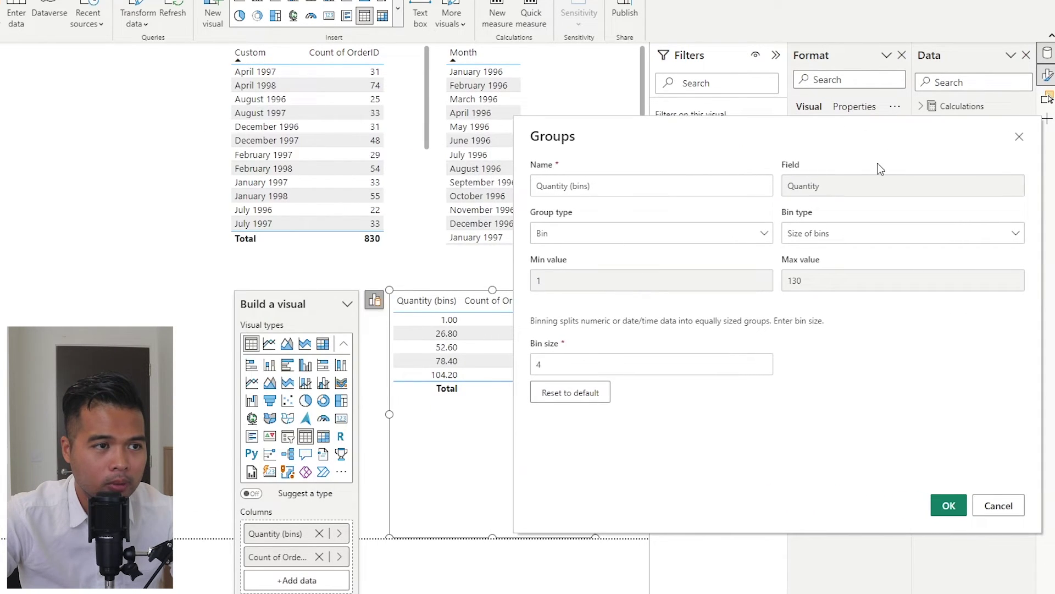
left_click(575, 242)
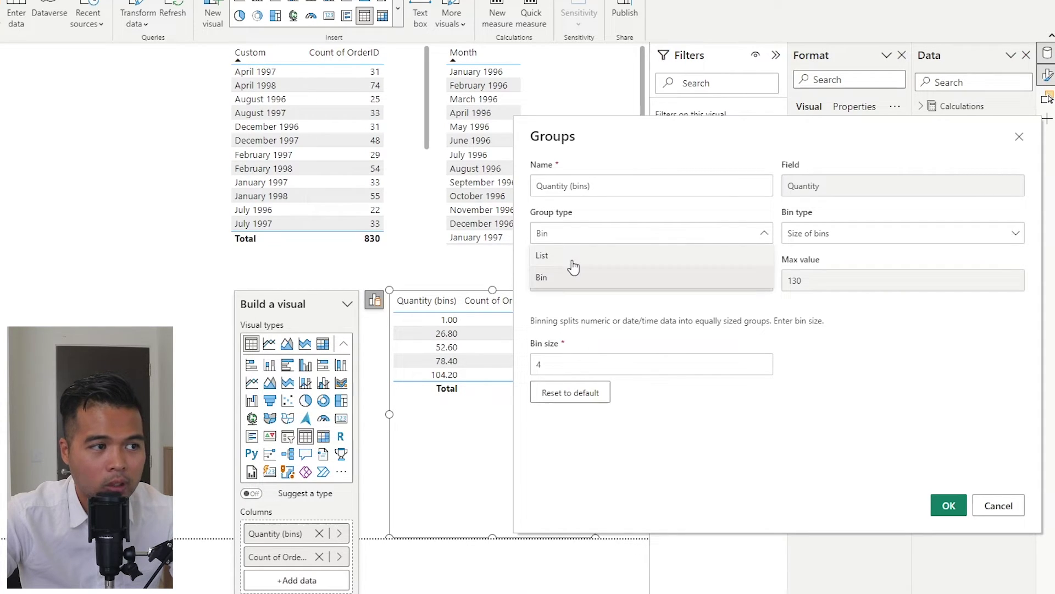
left_click(580, 258)
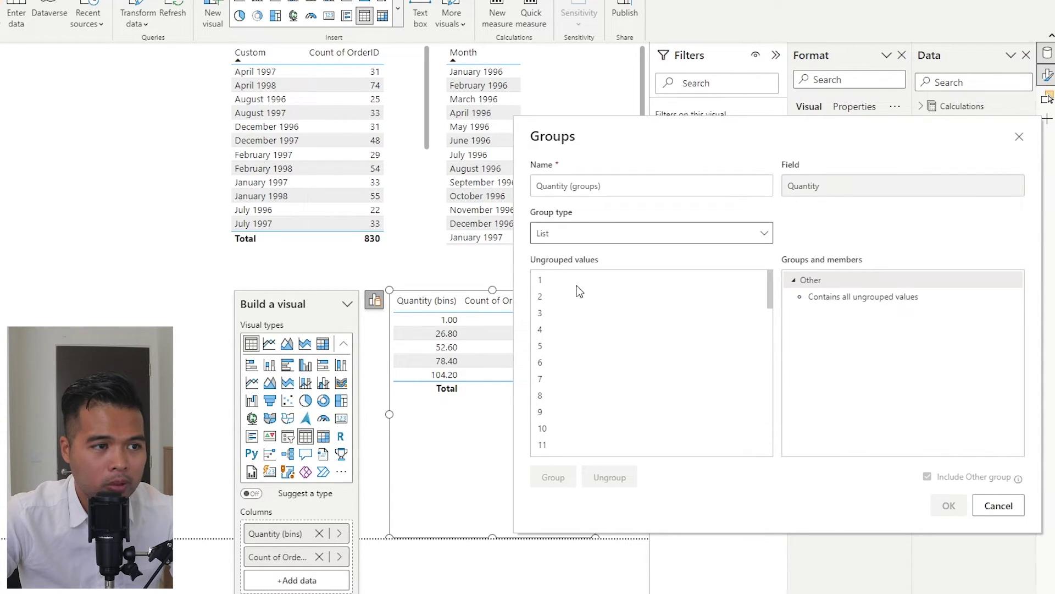
scroll(578, 290, "down", 13)
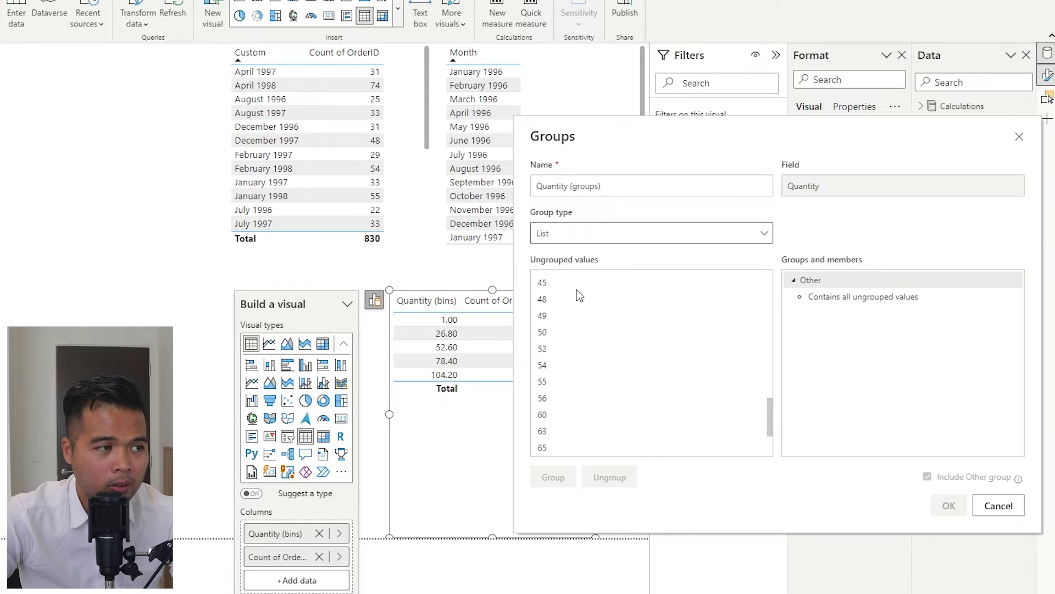
scroll(576, 289, "down", 3)
scroll(576, 289, "up", 15)
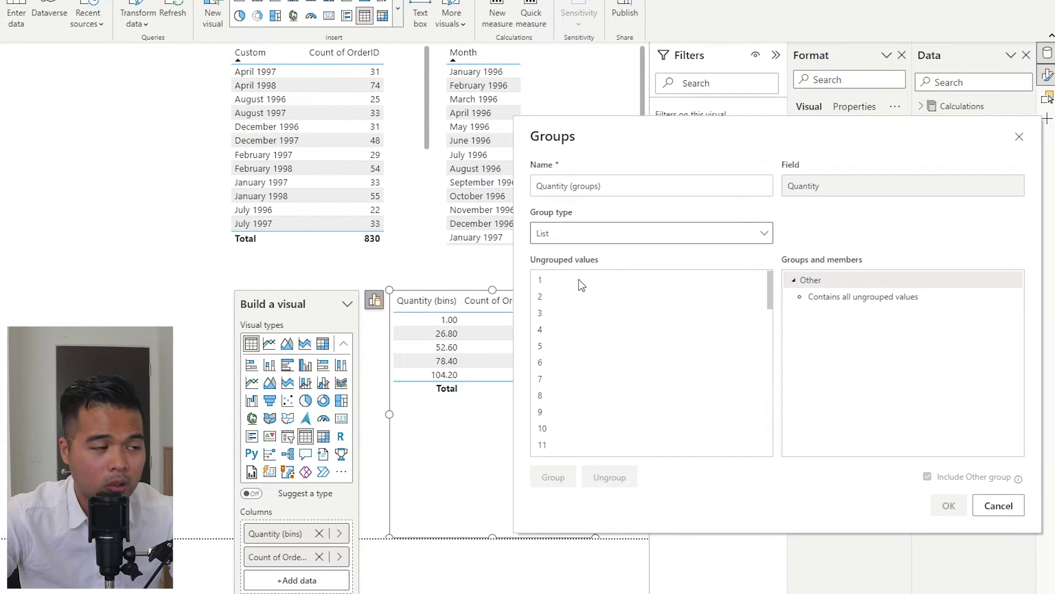
Group Quantity values 1 through 10 and name the group 1-10.
left_click(563, 281)
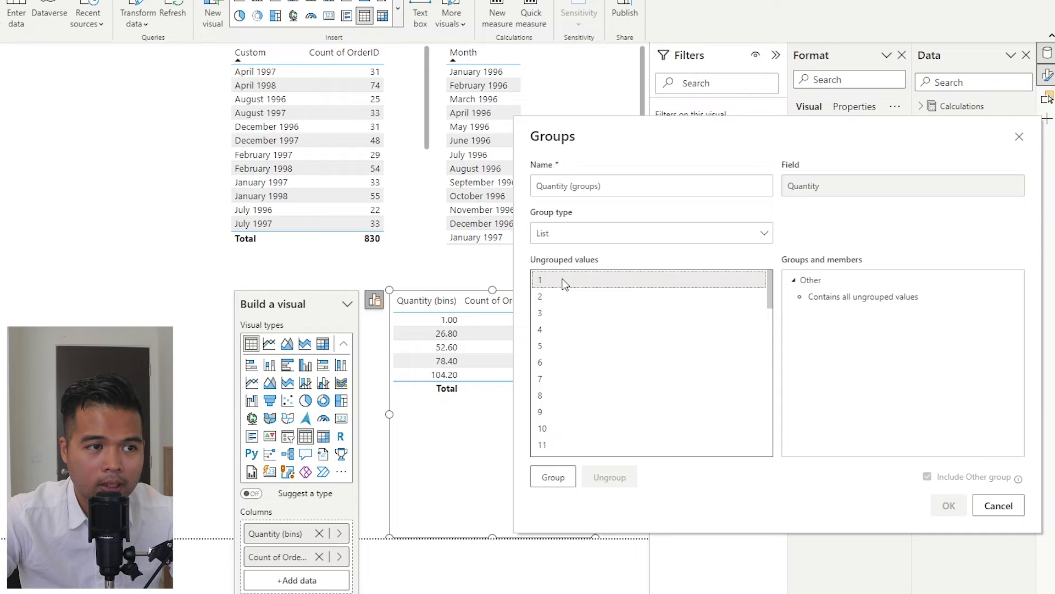
left_click(563, 430, "shift")
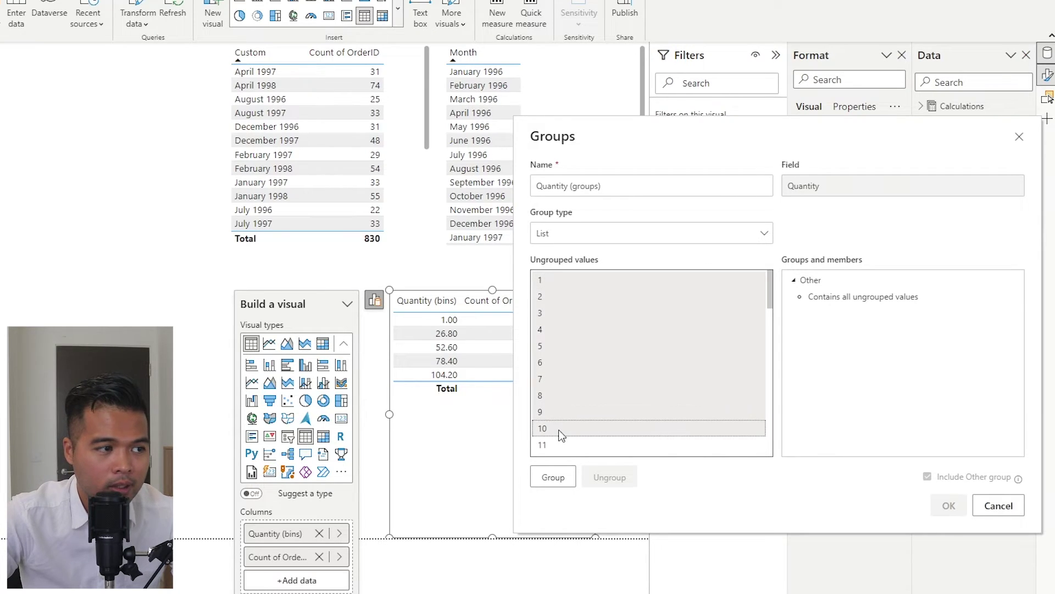
left_click(553, 477)
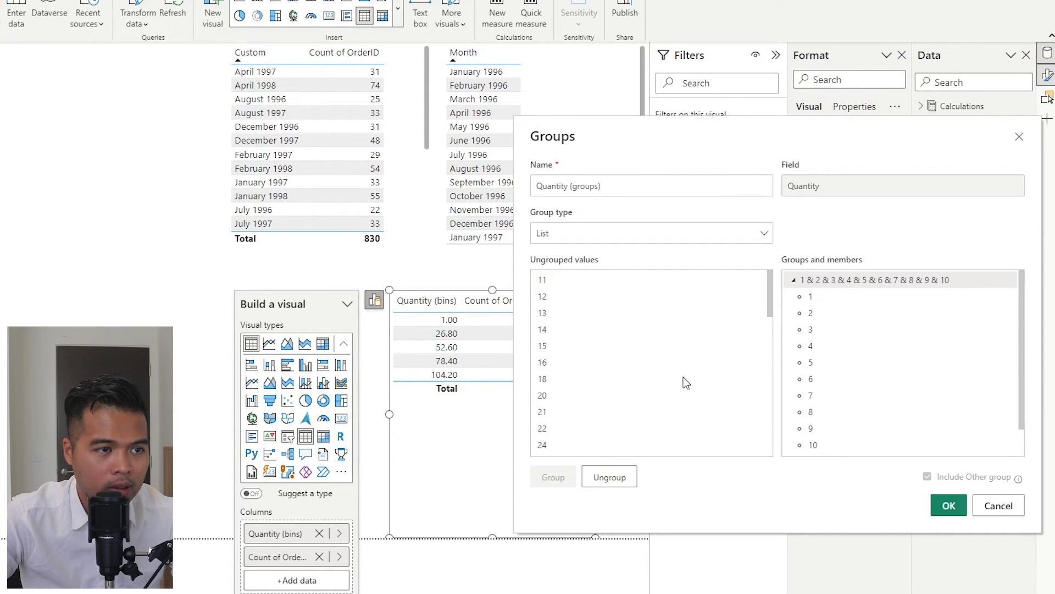
left_click(795, 281)
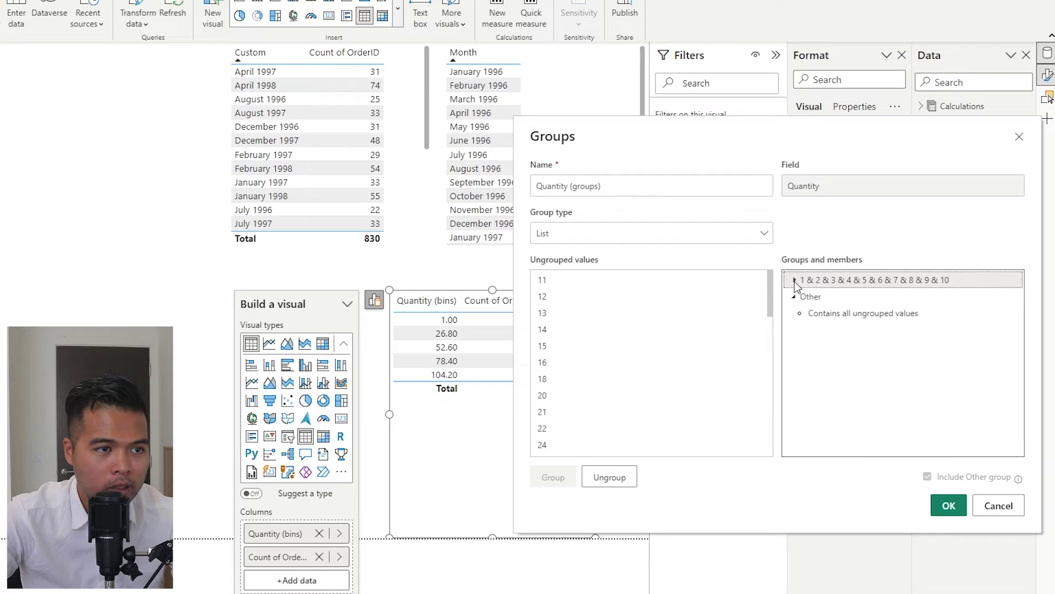
double_click(833, 280)
type("1-10")
key("Return")
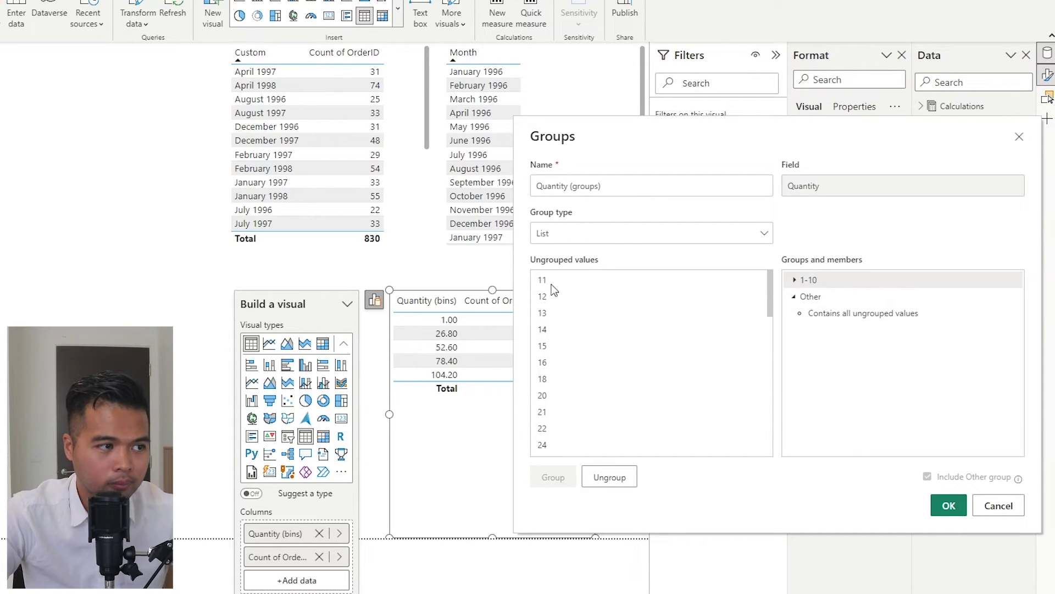
Group values 11 through 20 as 11-20, collapse the groups, and select Other.
left_click(552, 283)
left_click(556, 394, "shift")
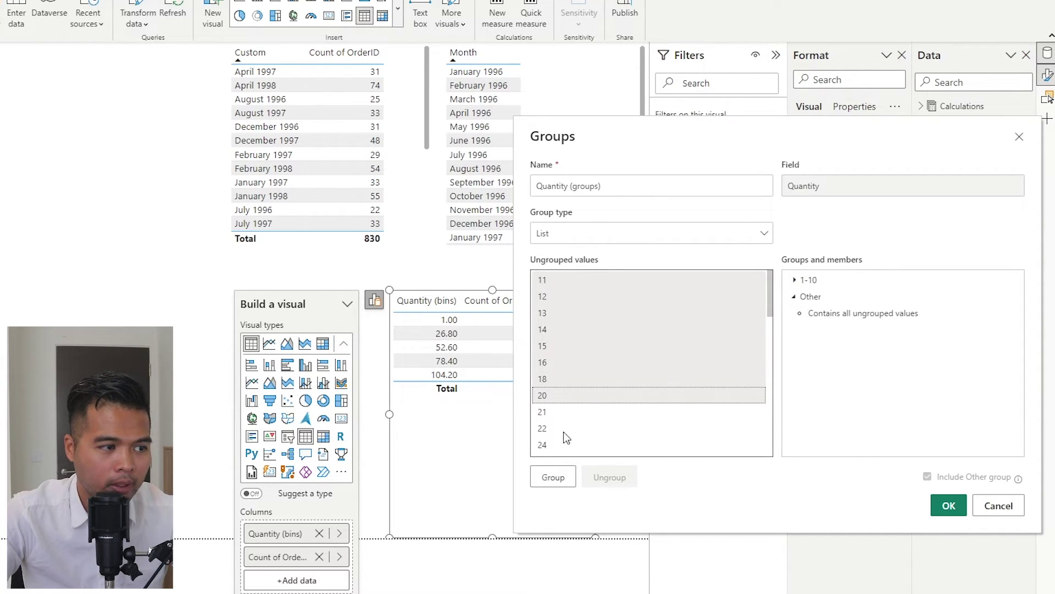
left_click(554, 478)
double_click(840, 297)
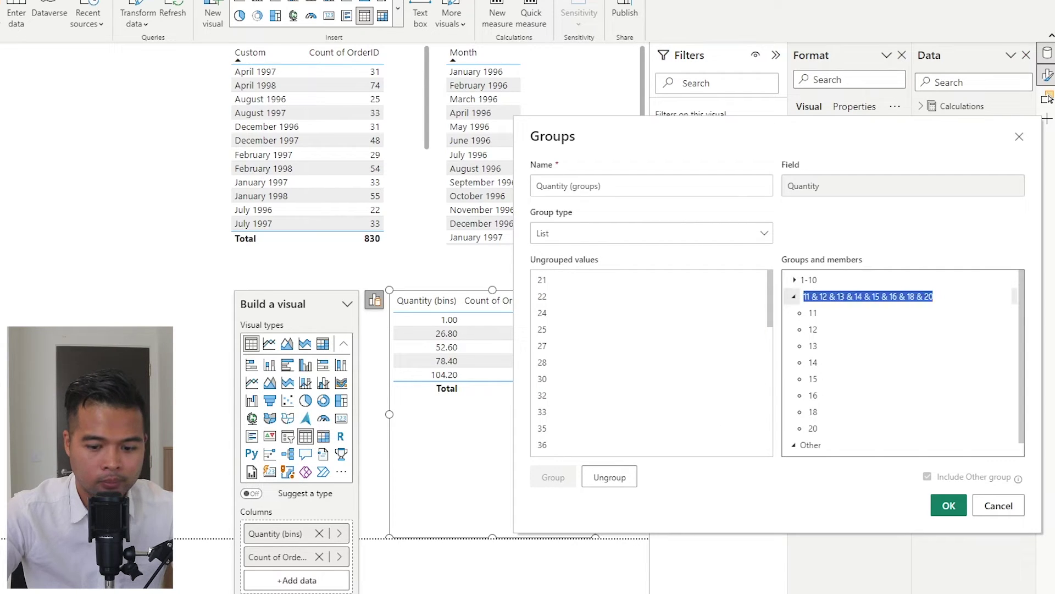
type("11-20")
key("Return")
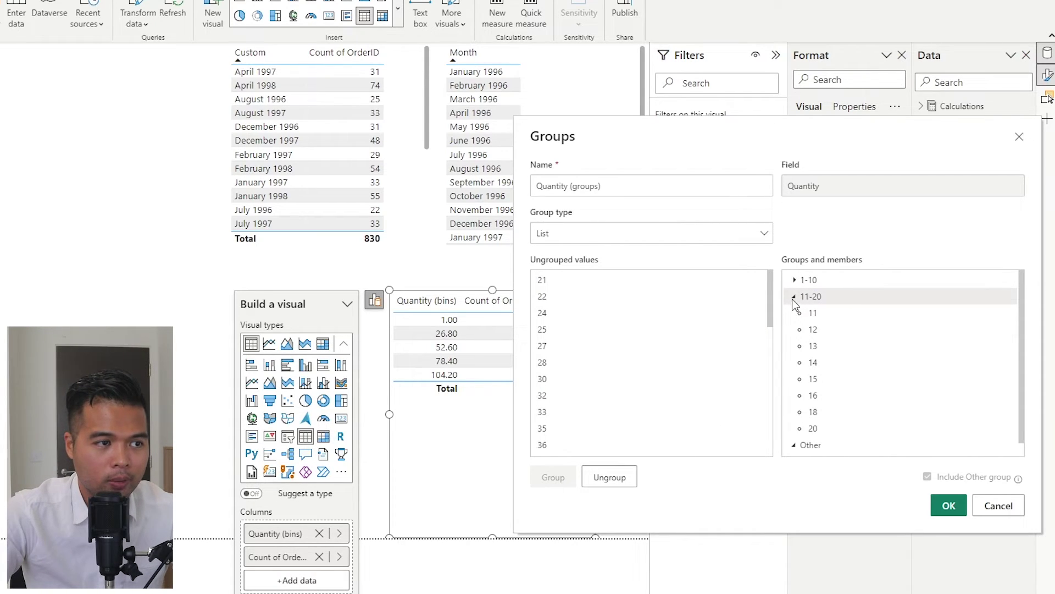
left_click(795, 296)
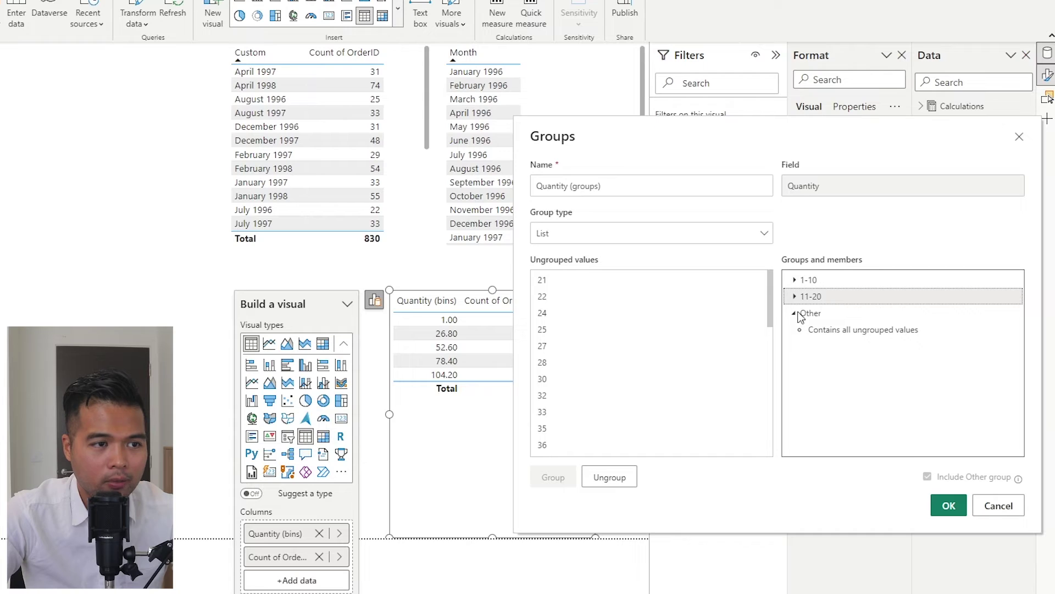
left_click(794, 313)
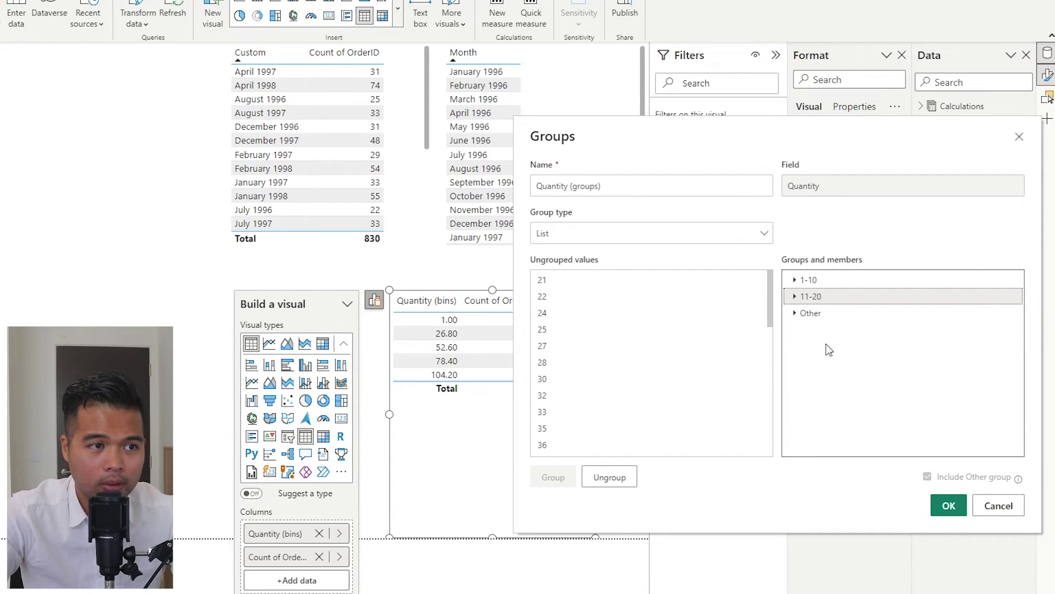
left_click(815, 315)
Save the Quantity (groups) grouping and place it as a new, resized table on the page.
left_click(949, 505)
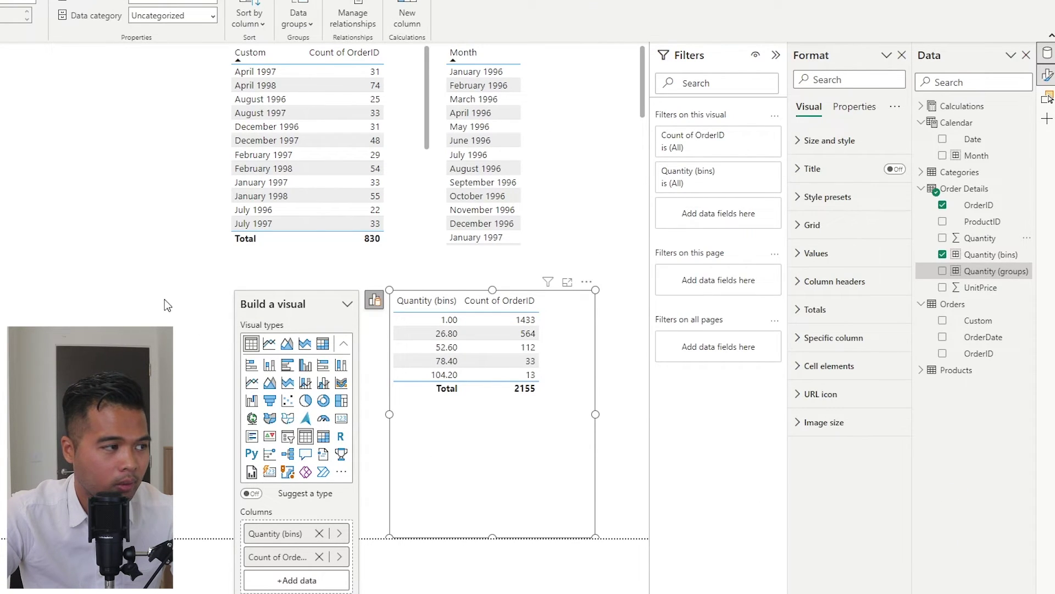
left_click(164, 299)
left_click_drag(989, 271, 238, 332)
left_click_drag(226, 537, 327, 363)
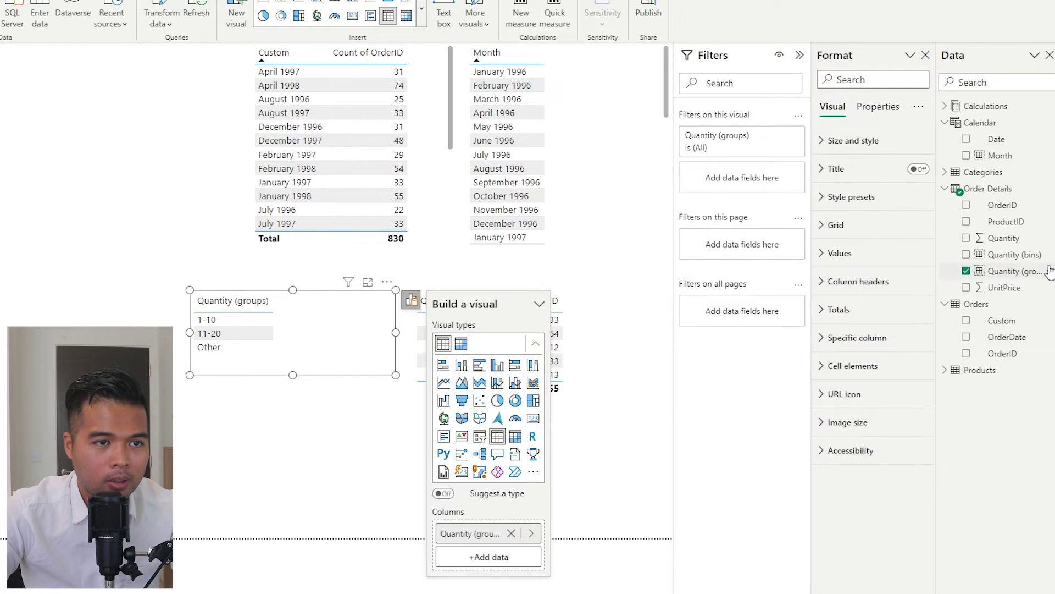
right_click(1023, 271)
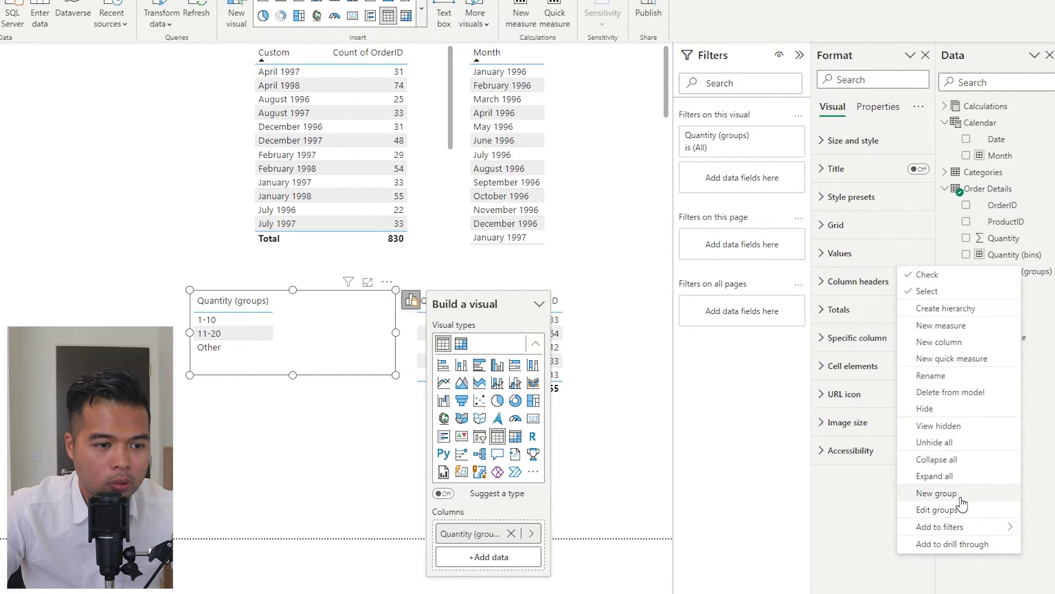
left_click(937, 493)
left_click(660, 472)
right_click(978, 273)
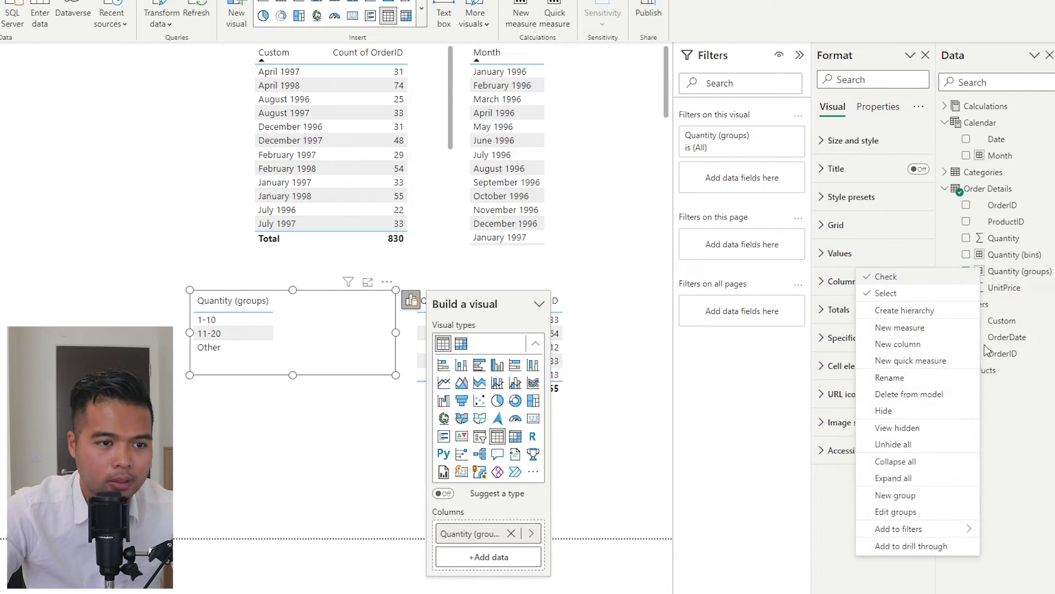
left_click(925, 504)
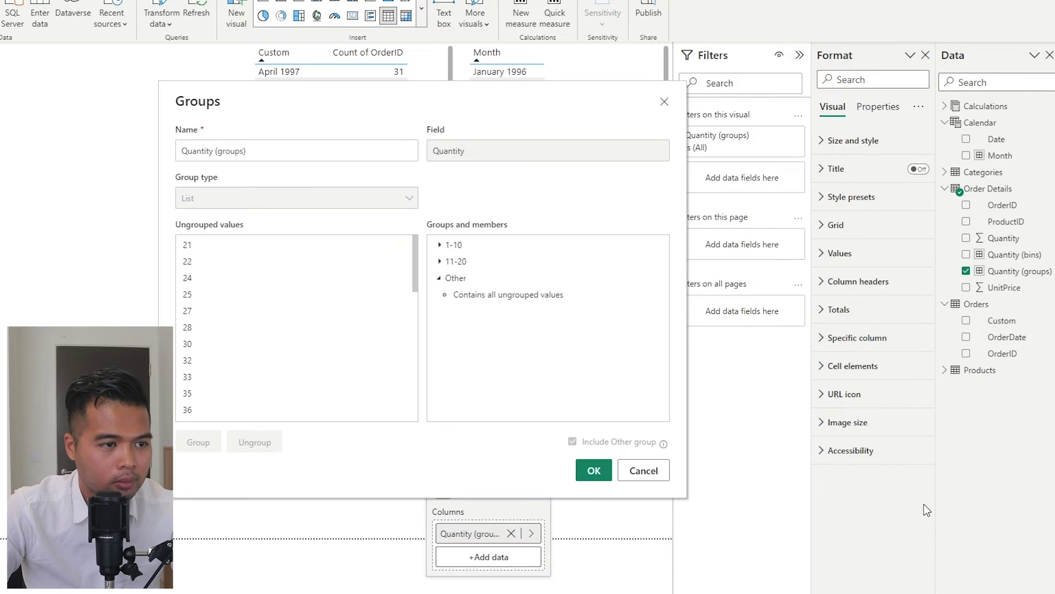
left_click(439, 262)
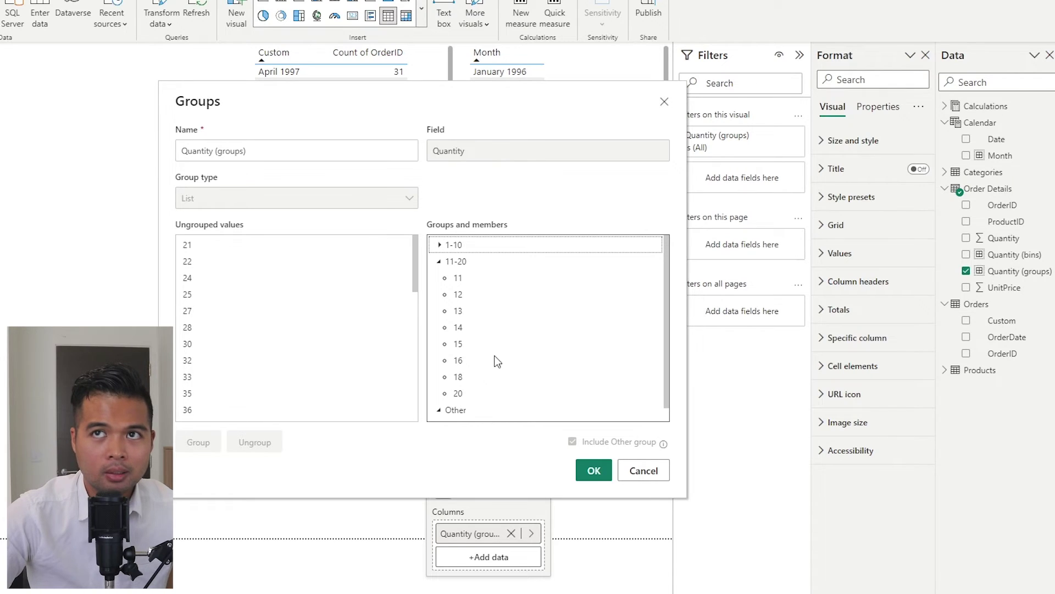
scroll(482, 367, "down", 1)
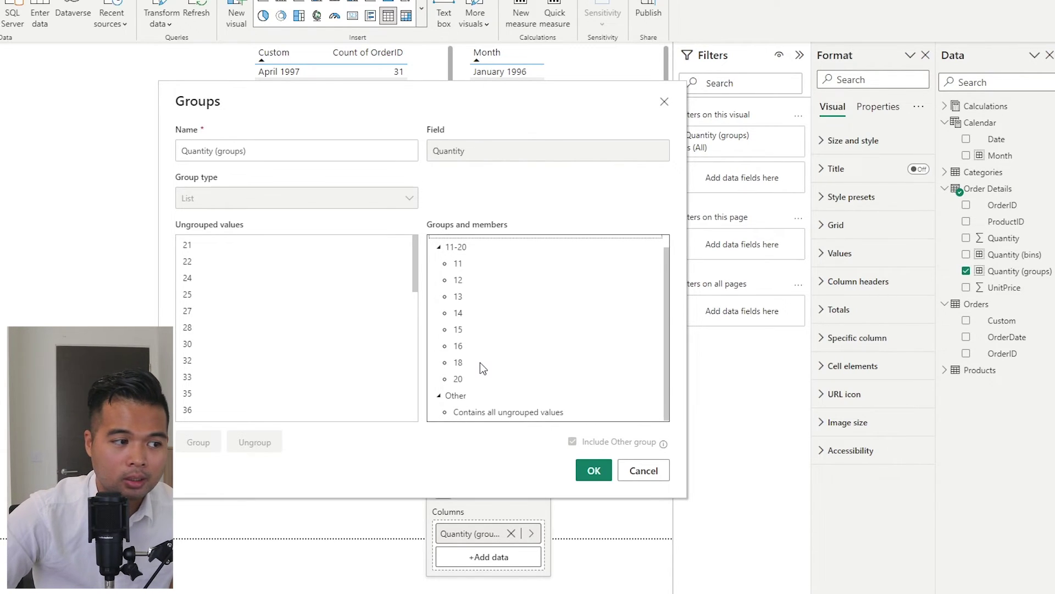
scroll(479, 362, "up", 1)
left_click(439, 261)
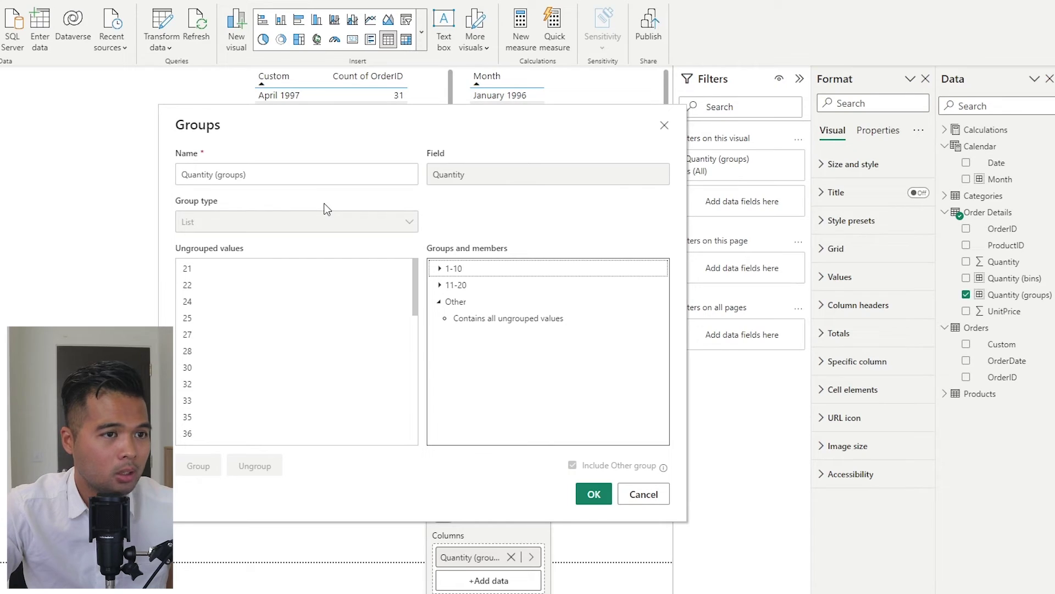
Close the group editor unchanged and review the Quantity column in the Excel mapping workbook.
left_click(644, 493)
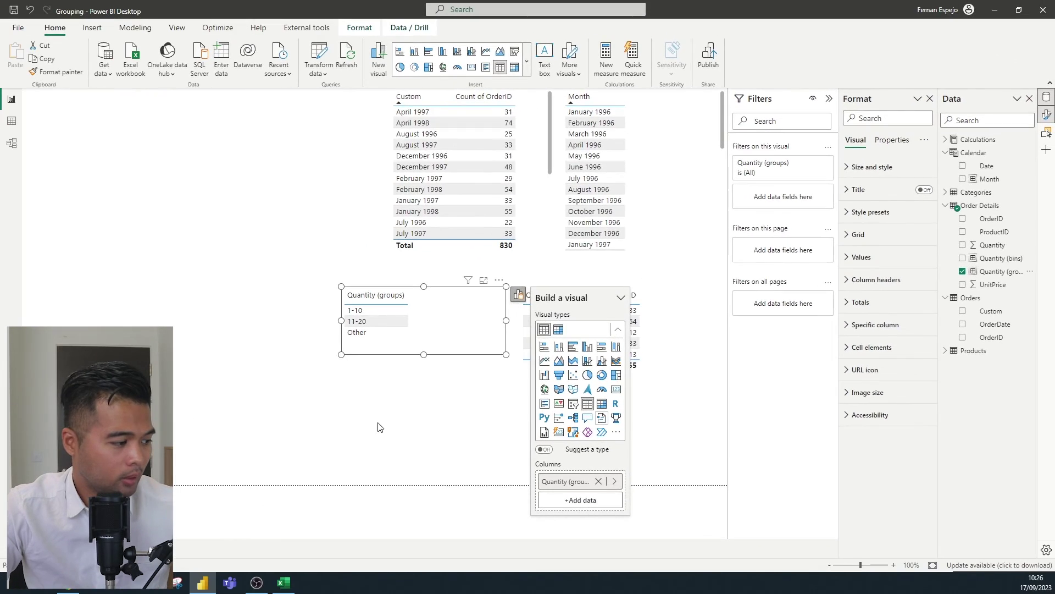
left_click(286, 586)
left_click(88, 226)
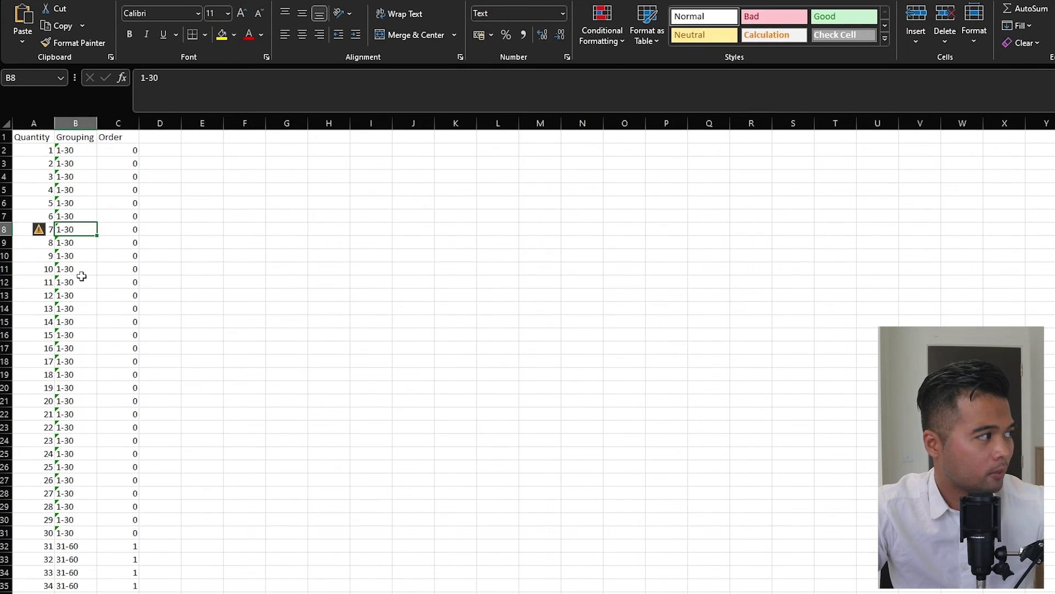
scroll(82, 276, "down", 1)
scroll(81, 276, "up", 1)
scroll(84, 278, "up", 1)
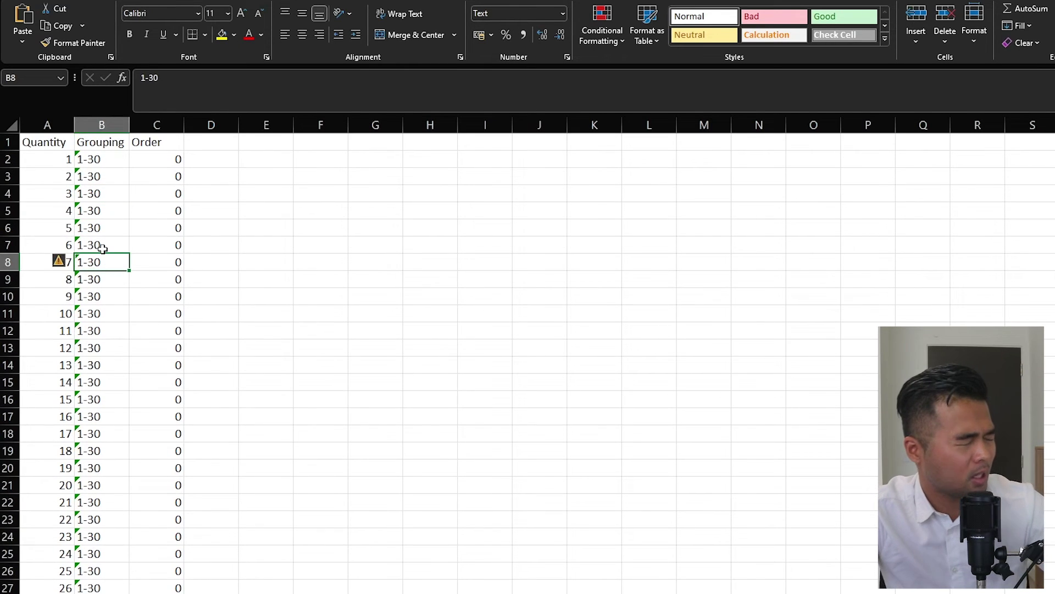
left_click(68, 210)
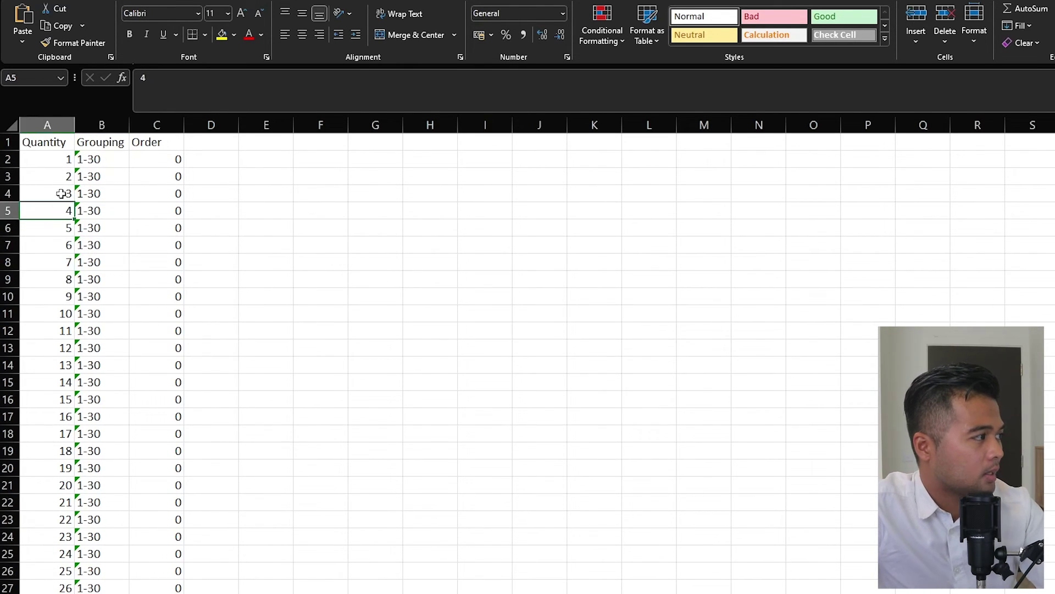
left_click(62, 160)
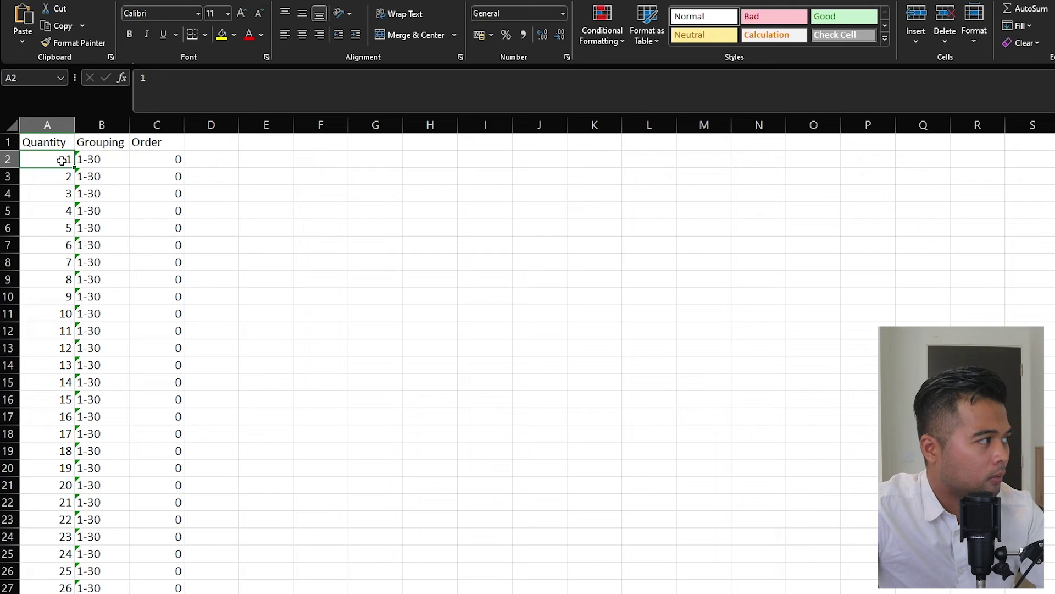
left_click(56, 129)
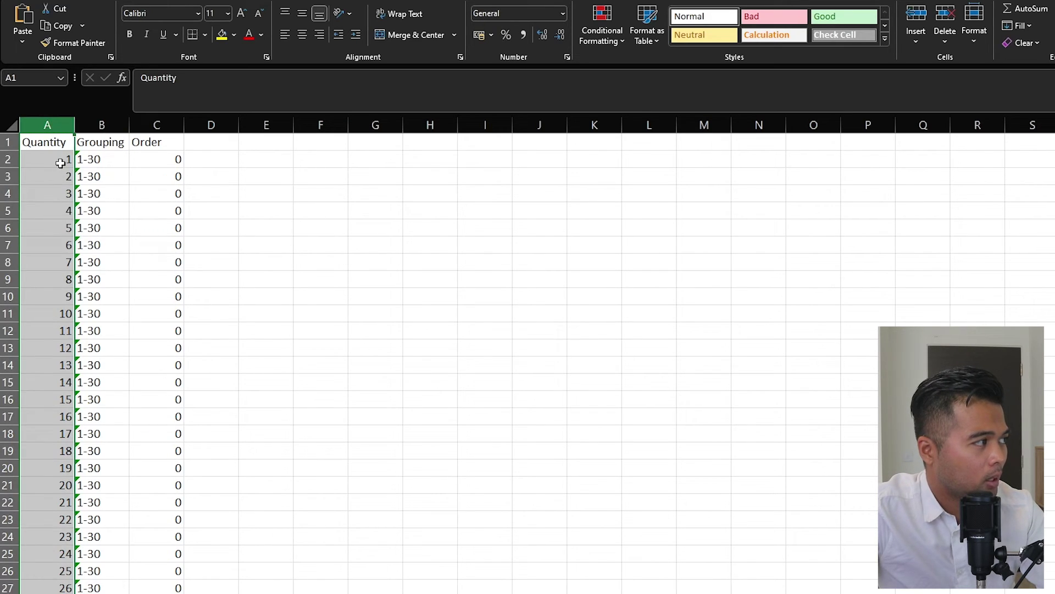
left_click(60, 163)
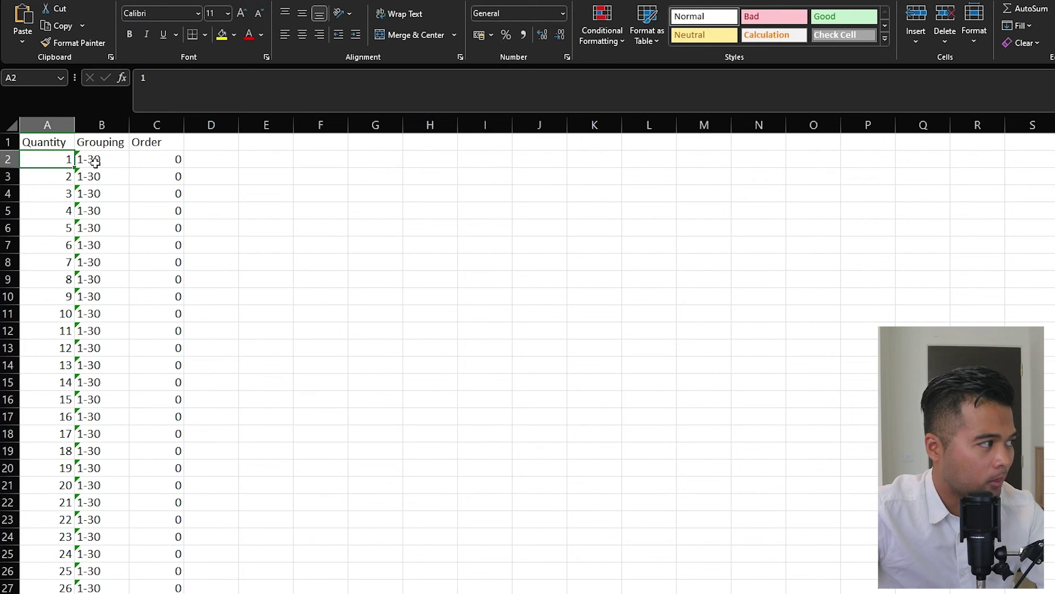
Review the Grouping column labels, from 1-30 down to 90-120.
key("ctrl+Down")
key("ctrl+Up")
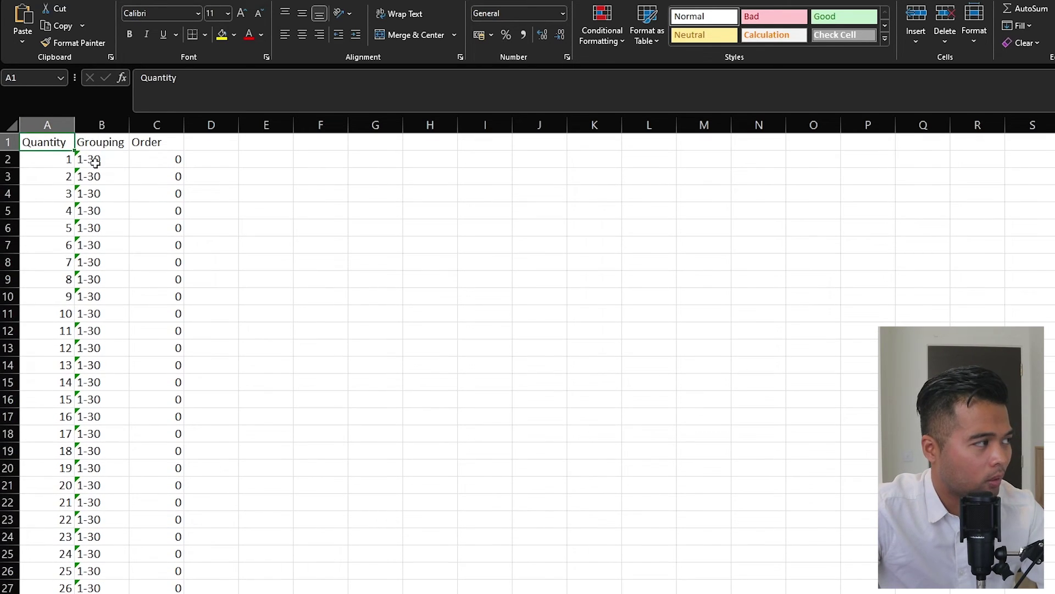
key("Right")
key("ctrl+space")
left_click(109, 166)
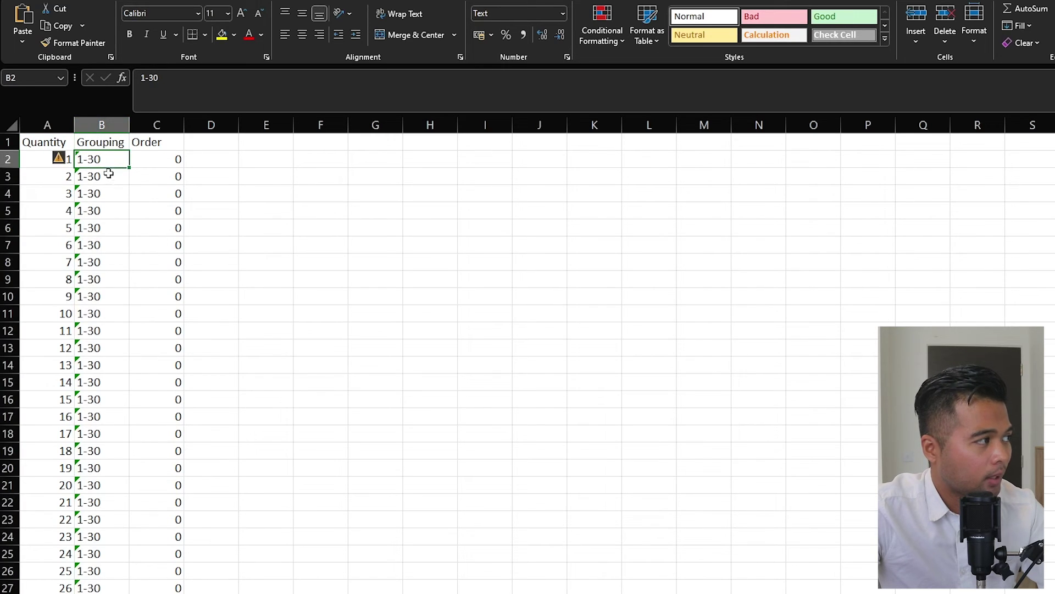
left_click(111, 127)
left_click(112, 160)
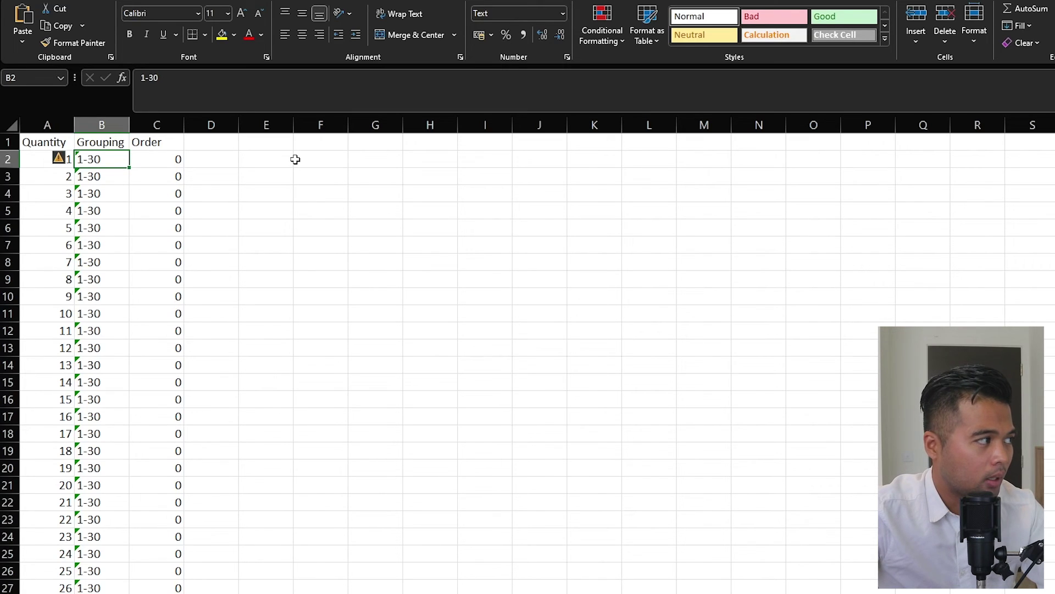
key("ctrl+Down")
scroll(187, 276, "up", 4)
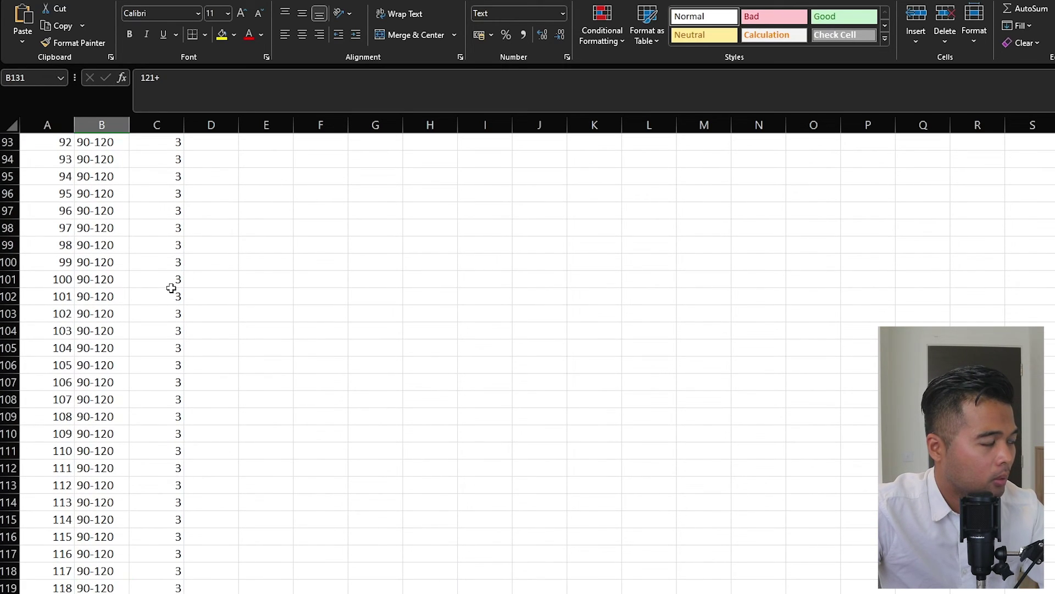
scroll(171, 287, "down", 6)
scroll(95, 400, "up", 14)
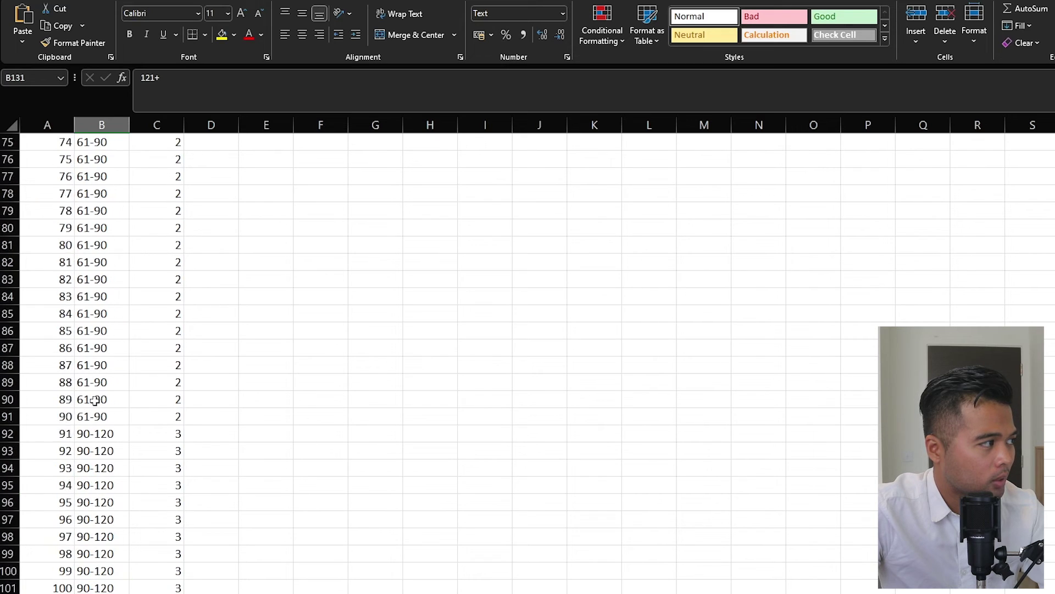
scroll(95, 400, "down", 7)
scroll(95, 401, "down", 9)
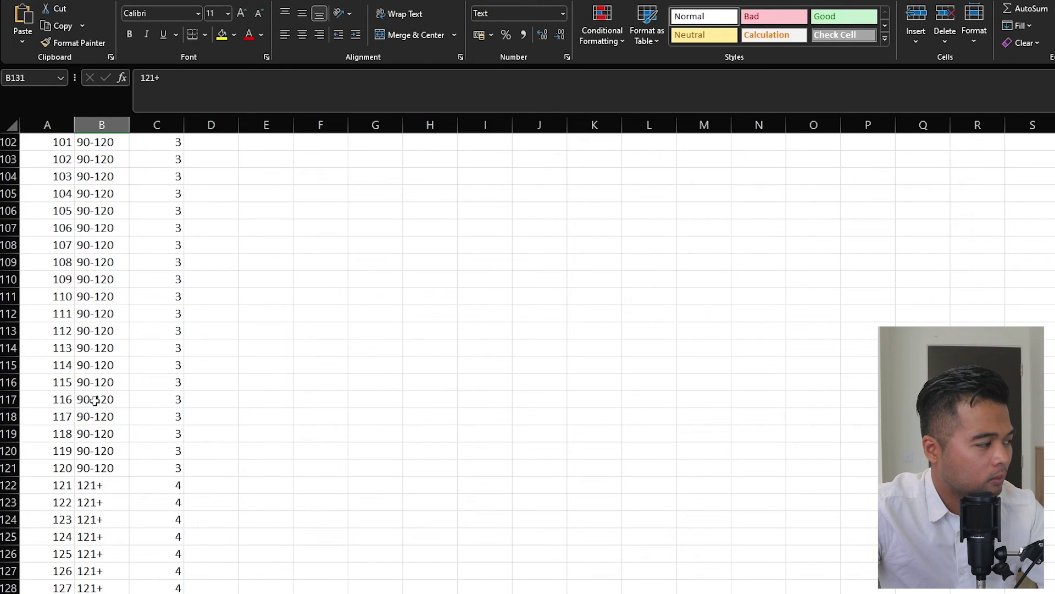
scroll(95, 401, "up", 8)
left_click(113, 331)
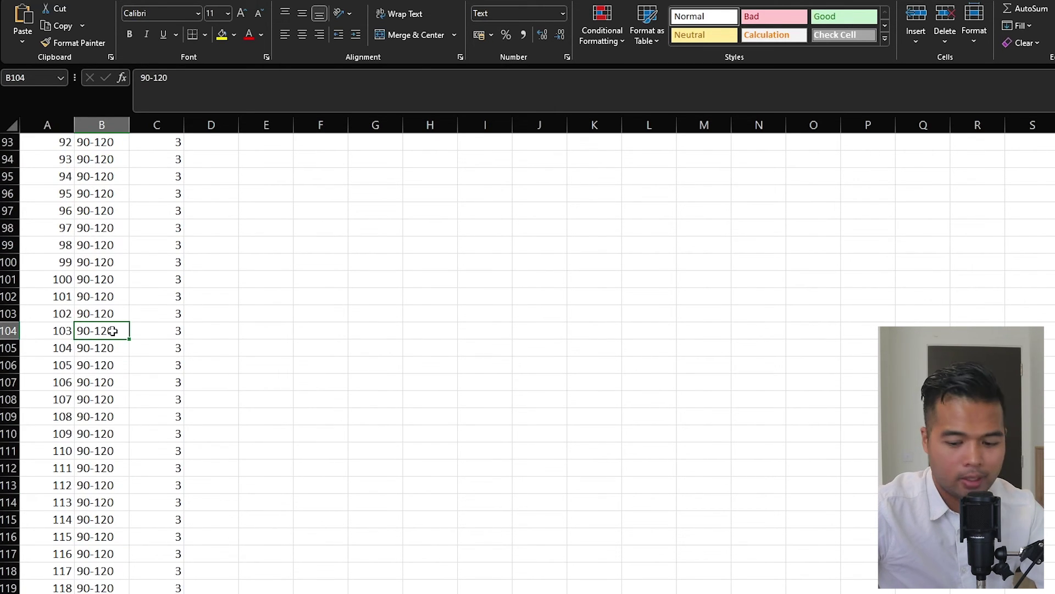
key("ctrl+Up")
Check the Order values that match each grouping label.
left_click(147, 210)
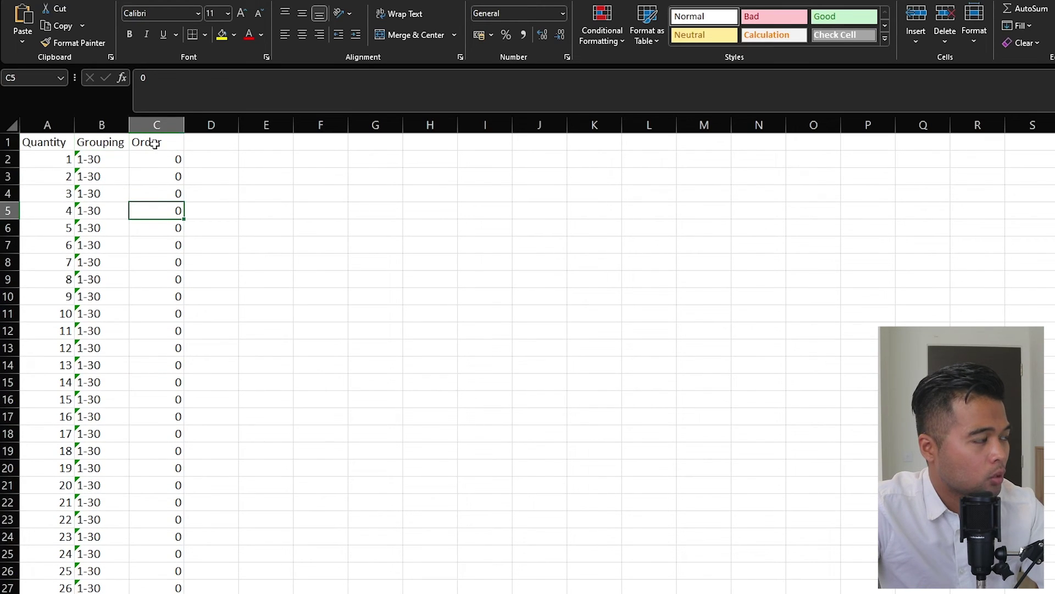
left_click(155, 144)
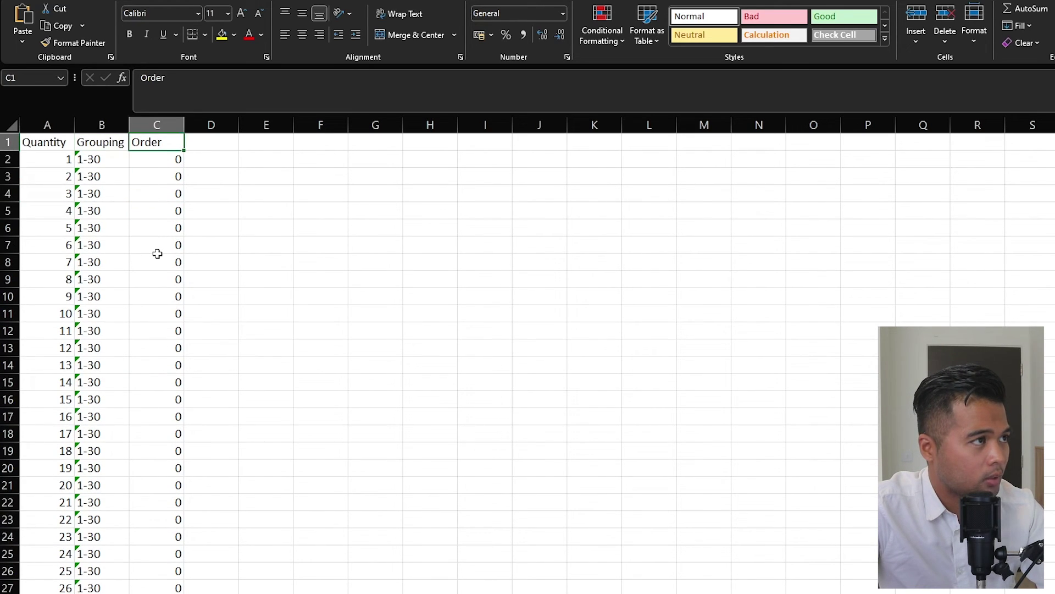
left_click(154, 191)
left_click(159, 144)
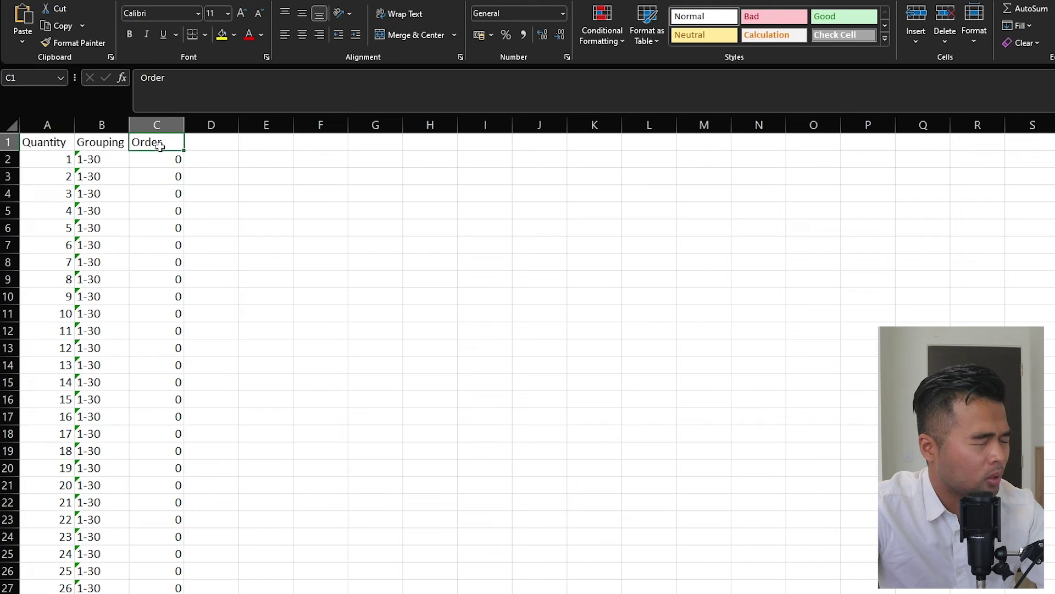
left_click(161, 198)
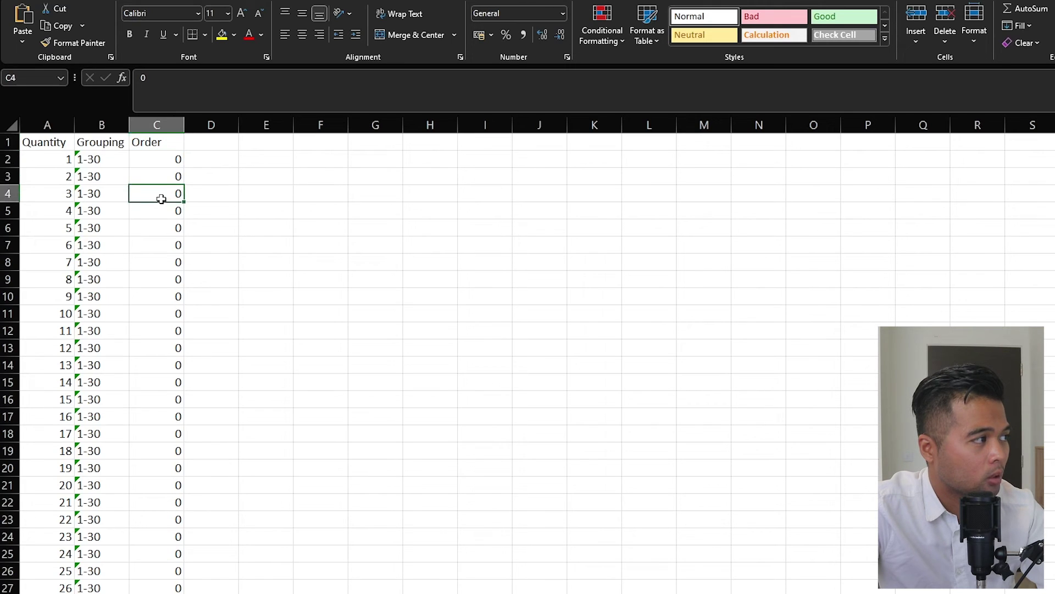
scroll(161, 199, "down", 6)
scroll(161, 199, "up", 6)
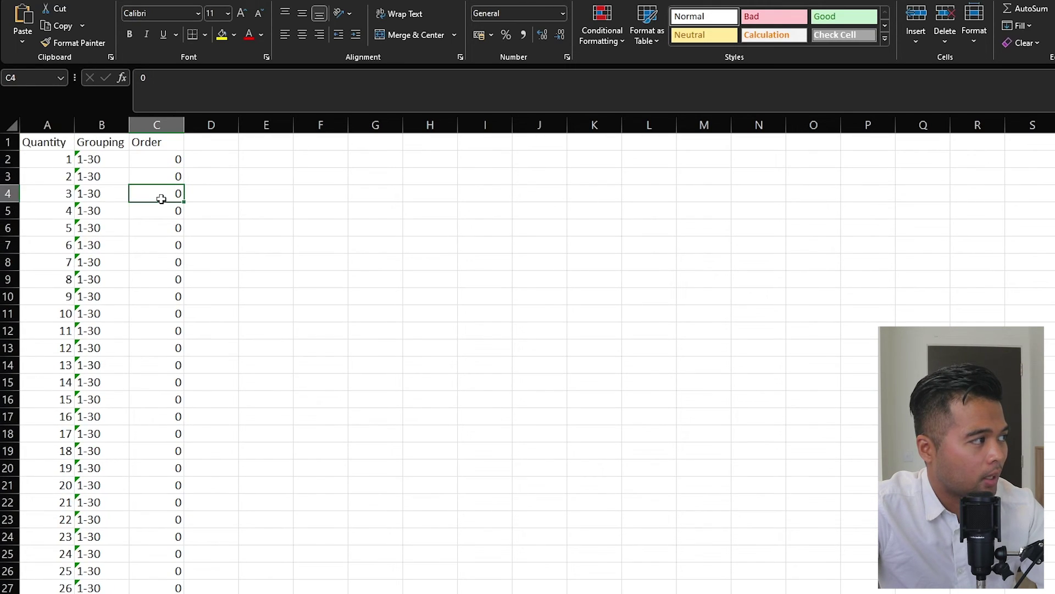
left_click(154, 162)
left_click(107, 159)
left_click(175, 159)
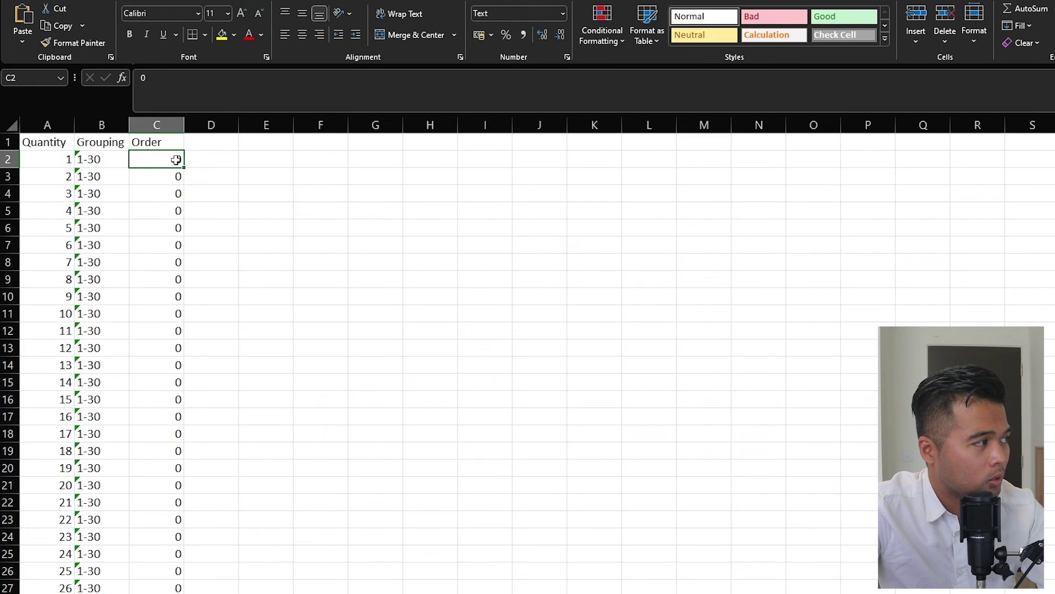
left_click(124, 159)
scroll(126, 165, "down", 2)
scroll(127, 166, "down", 12)
scroll(125, 165, "up", 4)
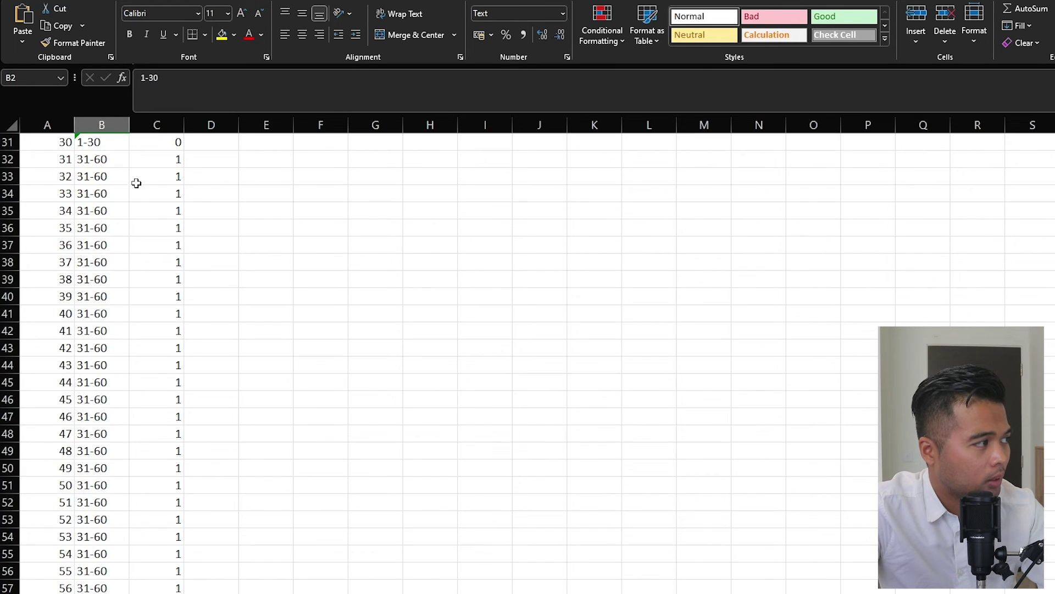
left_click(135, 161)
scroll(134, 182, "up", 2)
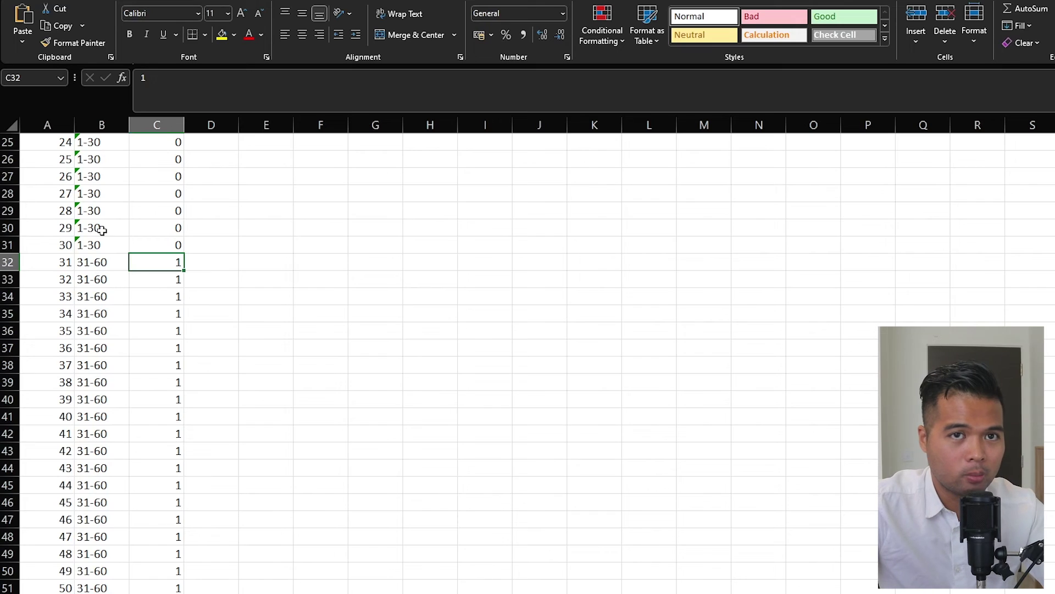
Select the whole Quantity/Grouping/Order mapping table (A1:C131) and copy it.
left_click(120, 209)
scroll(118, 207, "up", 8)
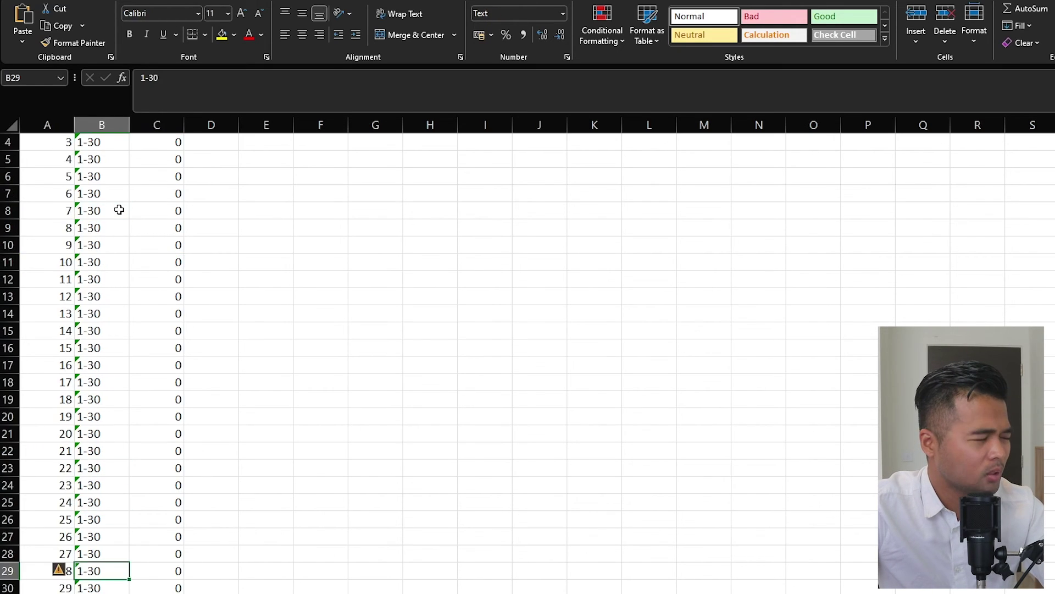
left_click(105, 219)
key("ctrl+a")
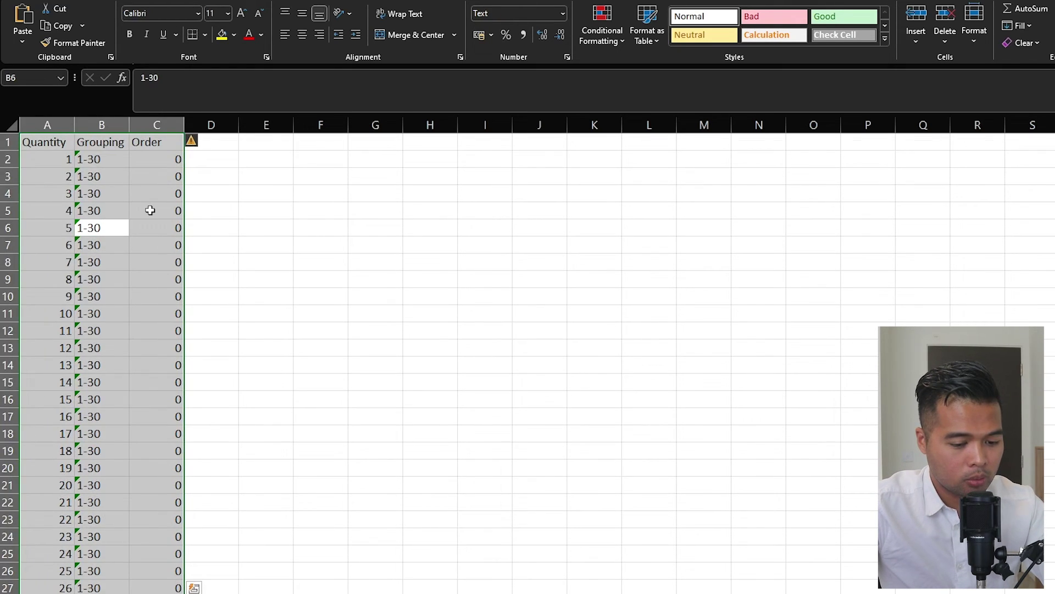
key("ctrl+c")
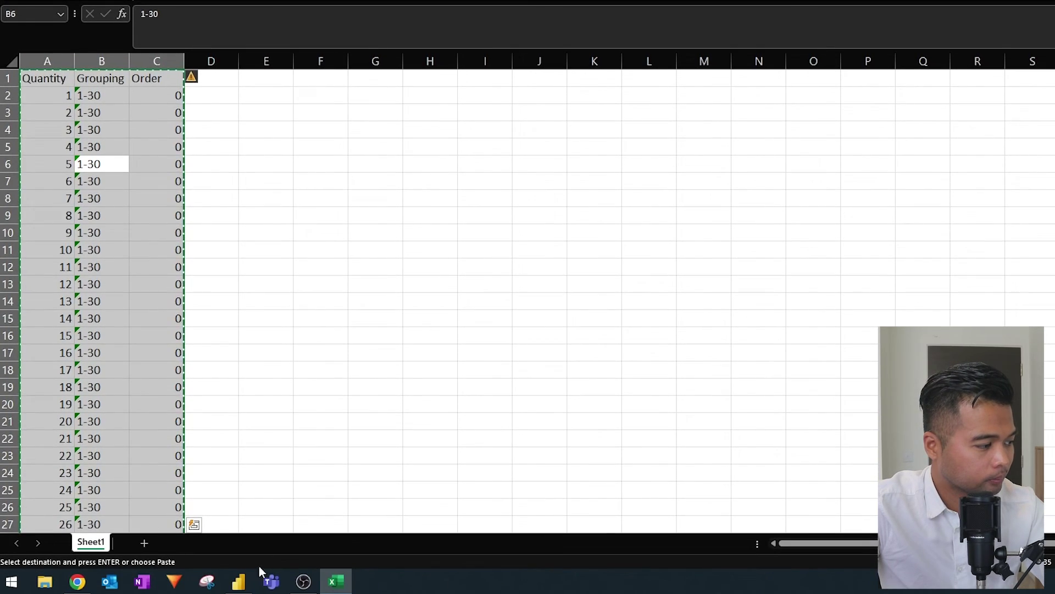
In Power Query, paste the copied mapping into a new entered-data table named Grouping.
left_click(239, 581)
left_click(341, 181)
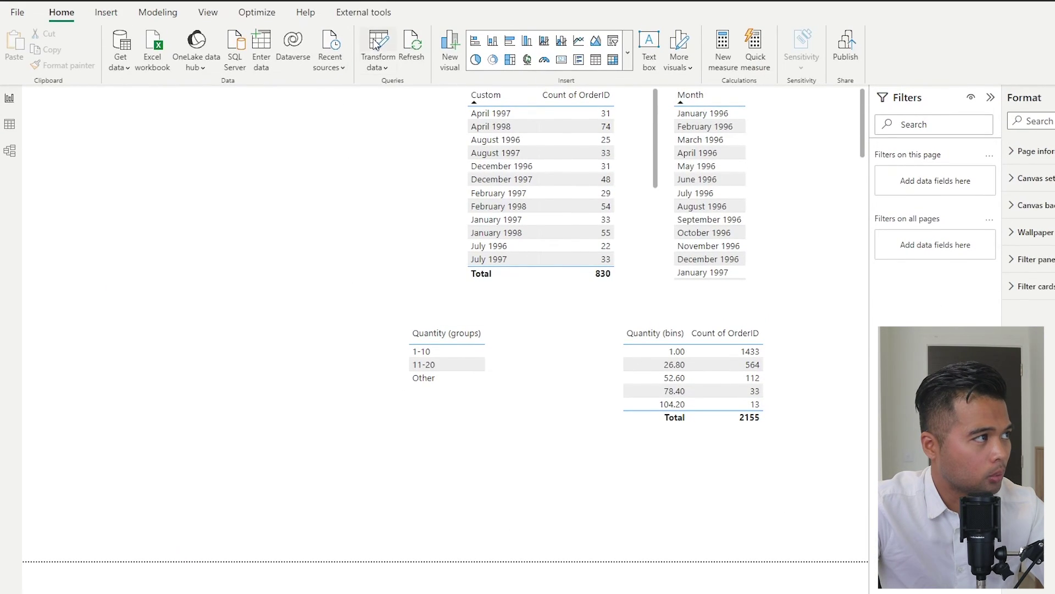
left_click(375, 45)
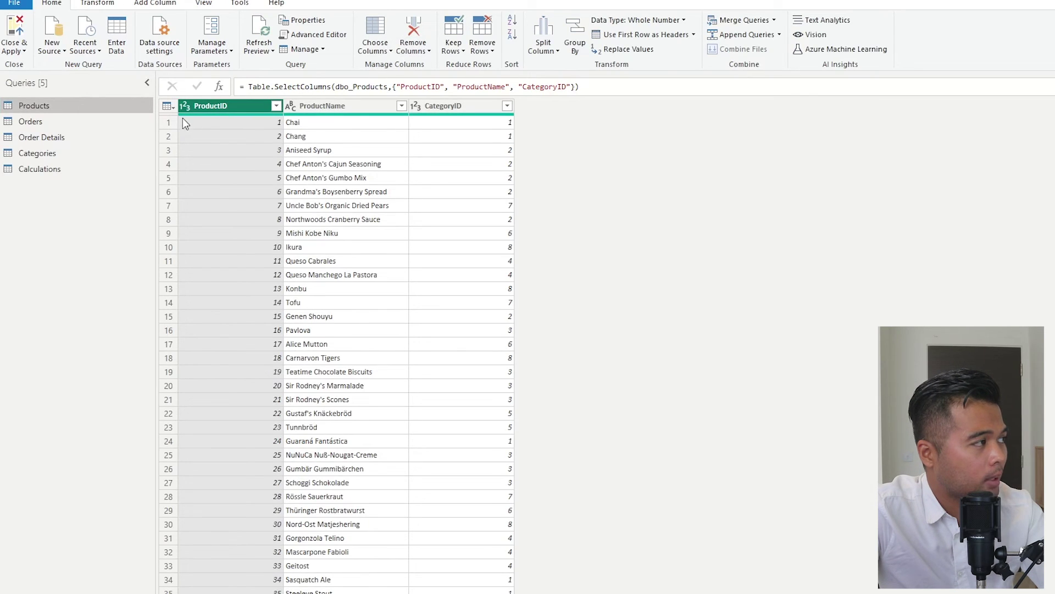
left_click(117, 44)
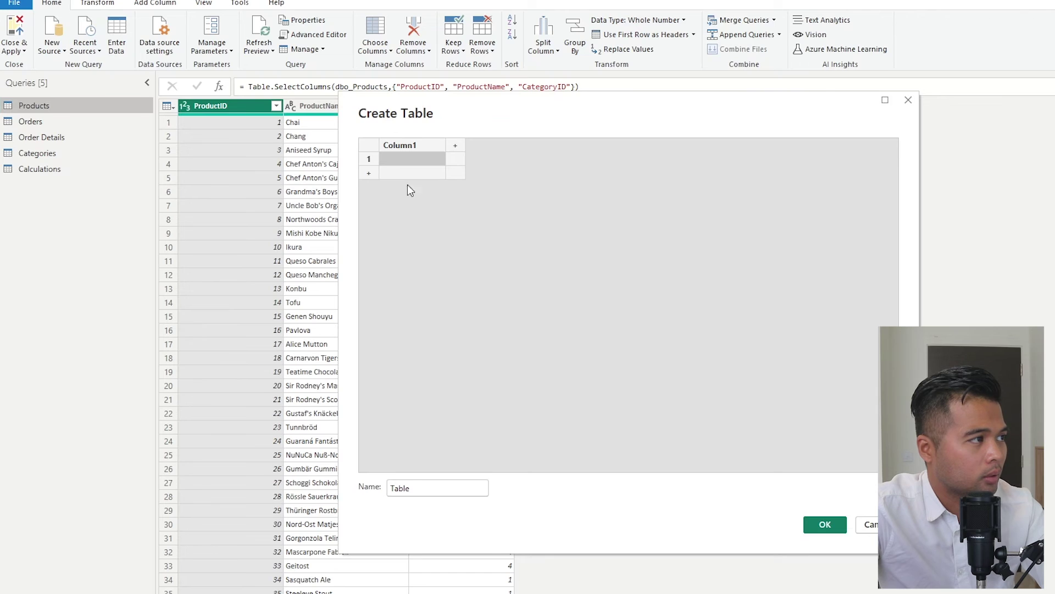
key("ctrl+v")
double_click(409, 488)
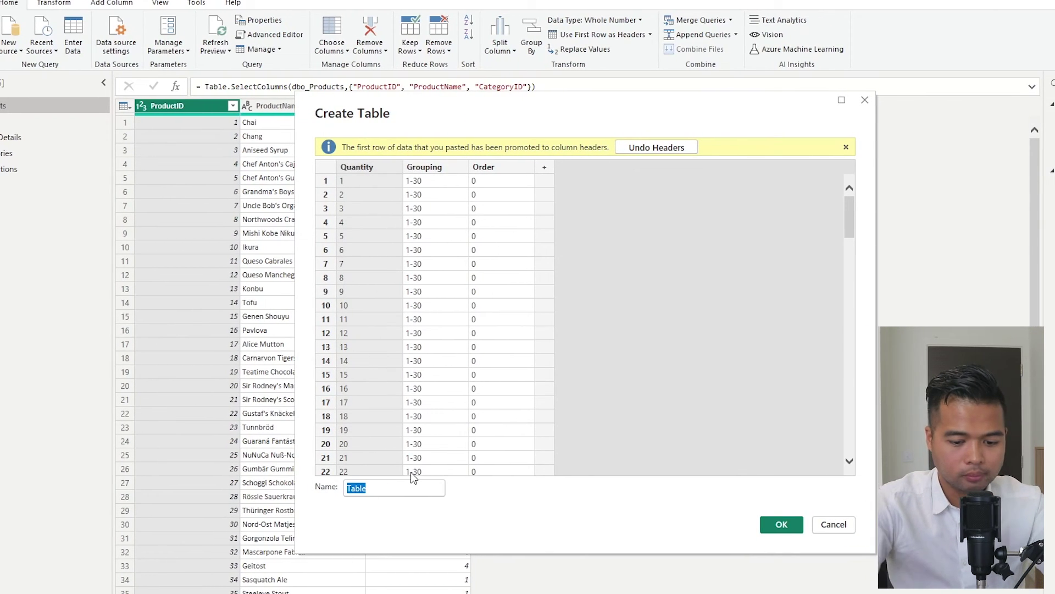
type("Quantit")
key("BackSpace")
key("BackSpace")
key("BackSpace")
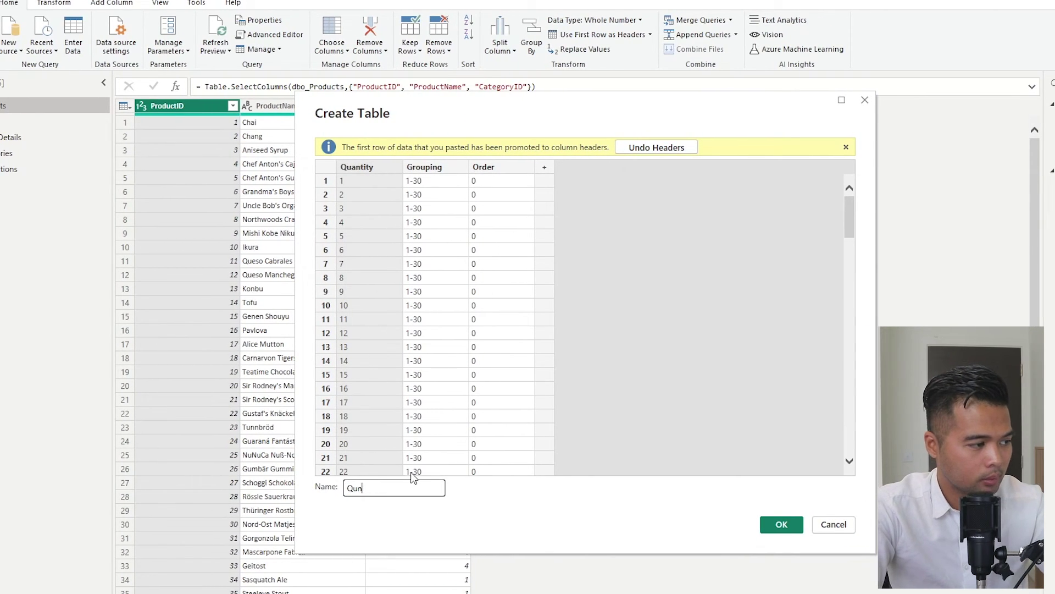
type("Grouping")
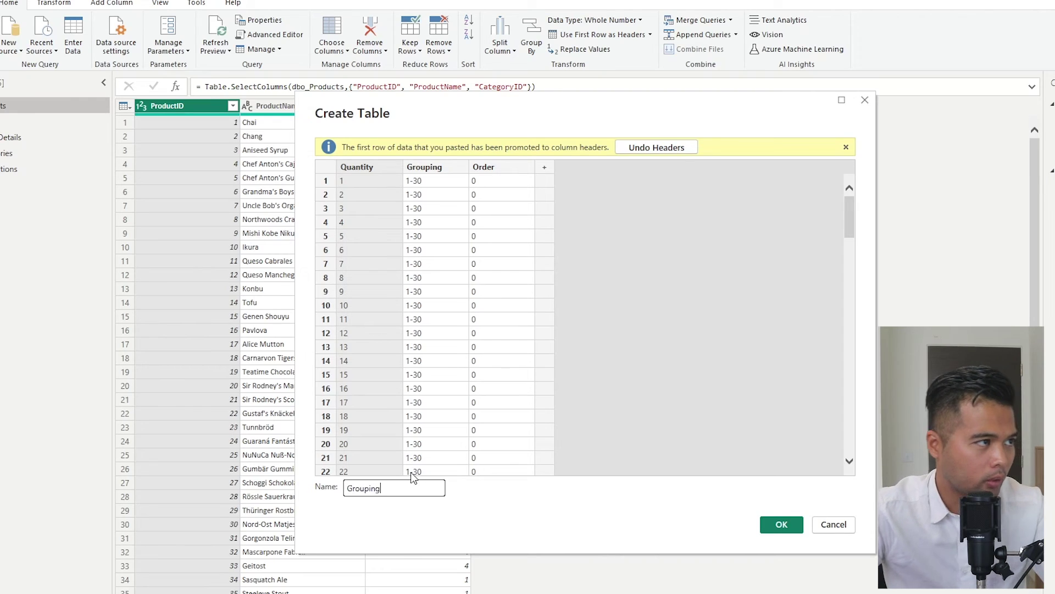
left_click(779, 526)
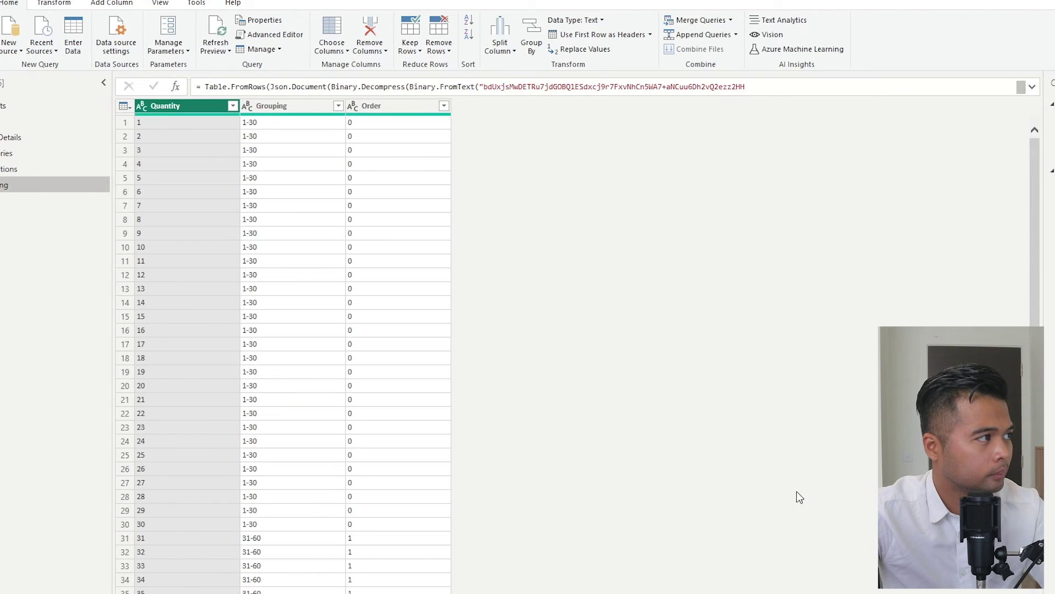
Set Quantity and Order to Whole Number and disable loading of the Grouping query.
left_click(175, 107)
left_click(141, 106)
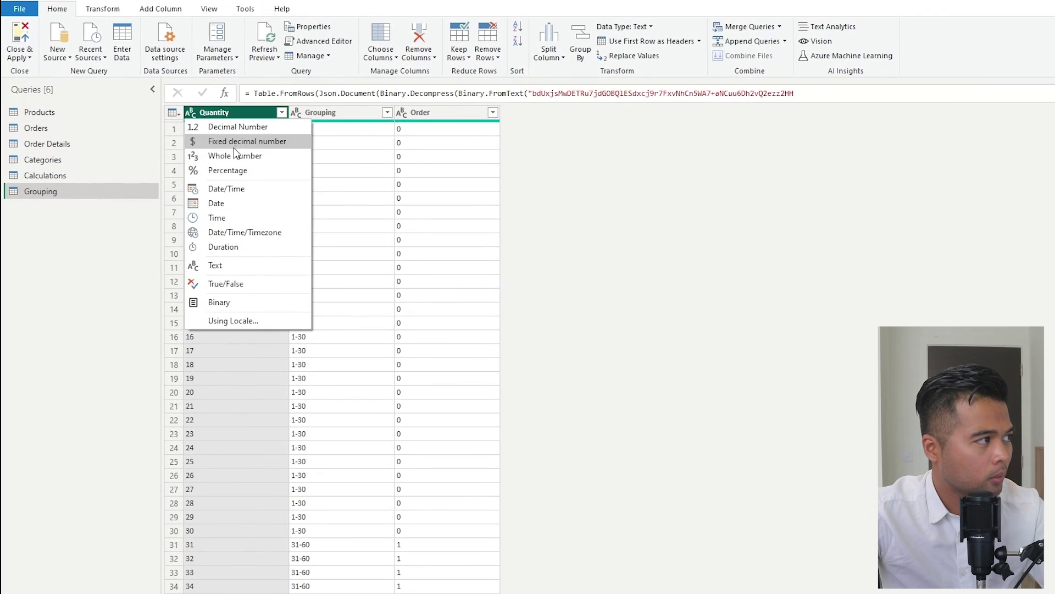
left_click(243, 155)
left_click(402, 112)
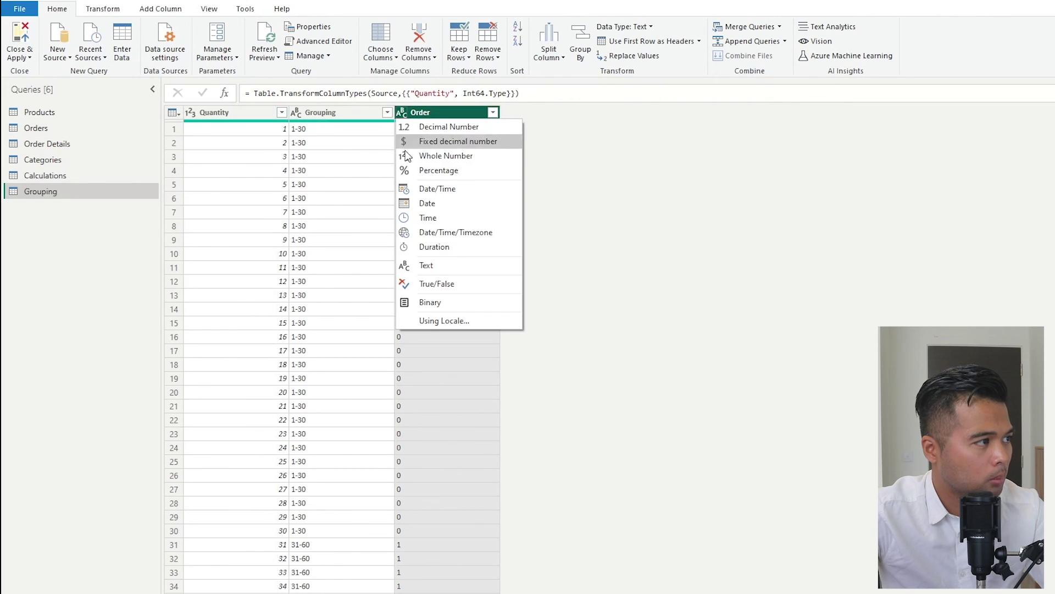
left_click(446, 155)
right_click(47, 192)
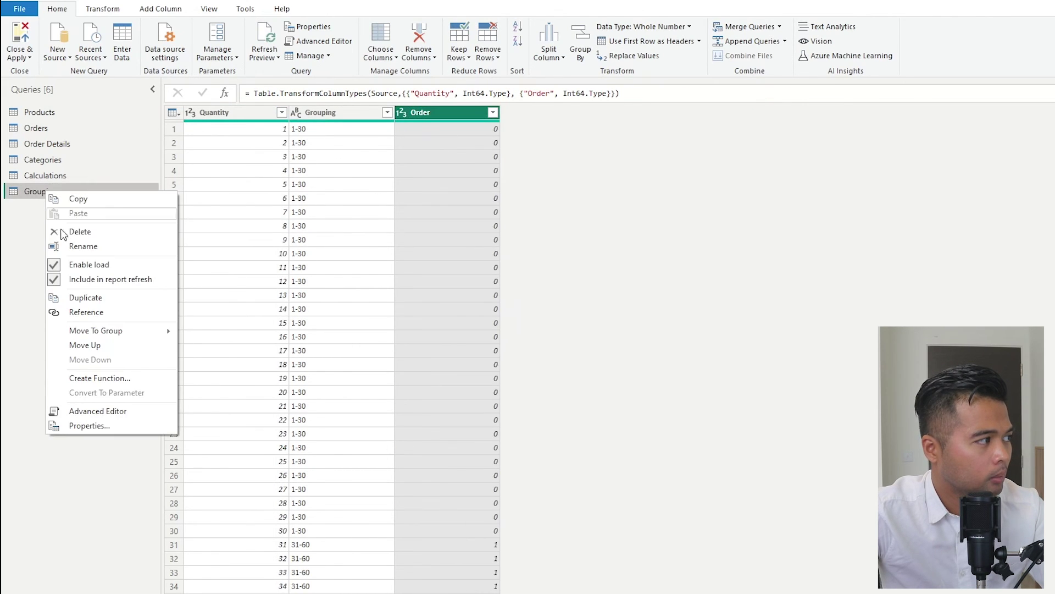
left_click(89, 265)
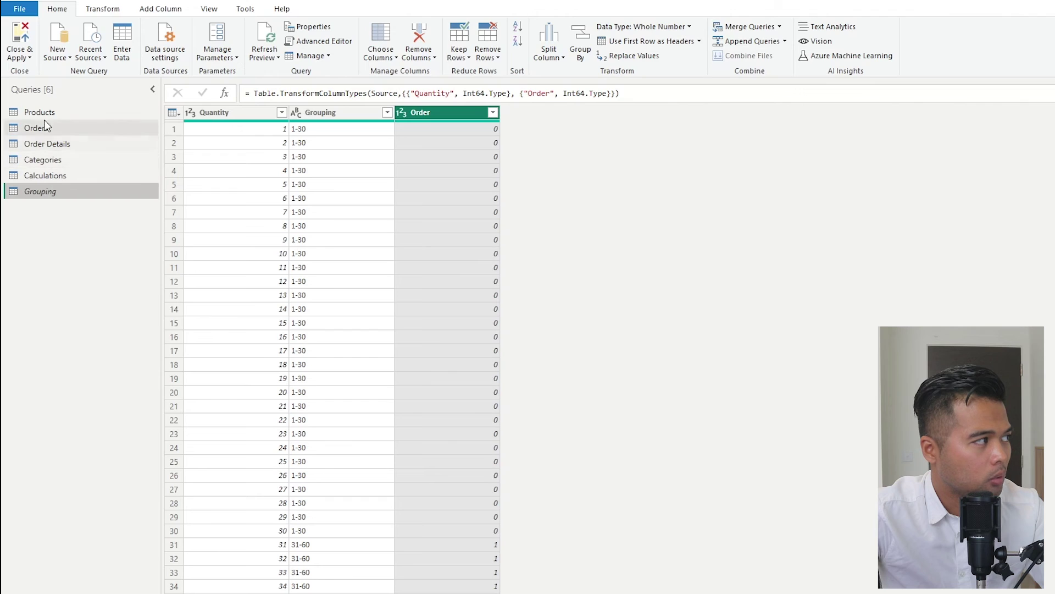
left_click(48, 143)
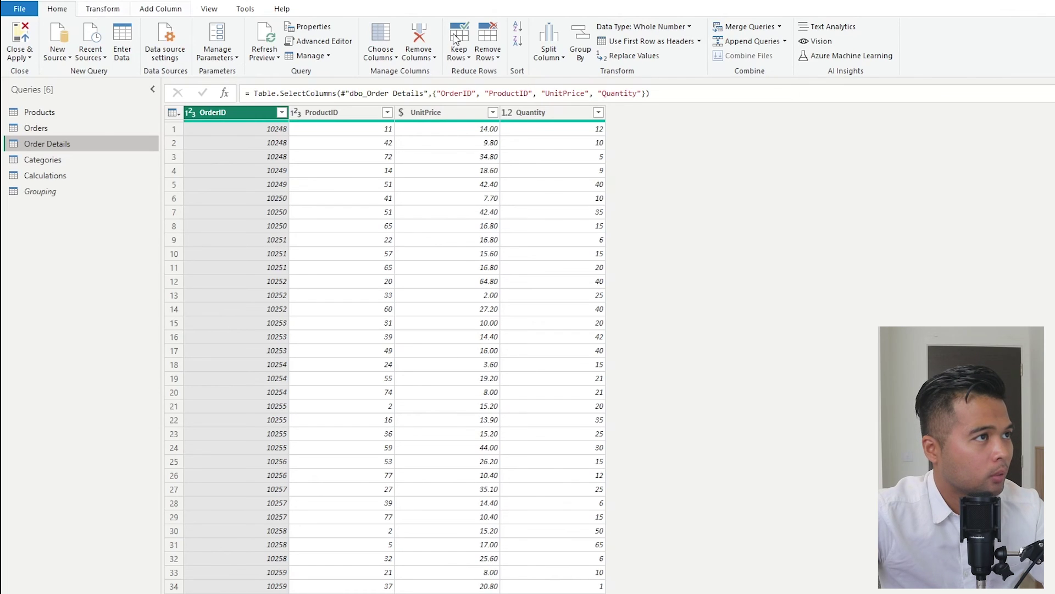
Merge the Grouping table into Order Details, matching on Quantity in both tables.
left_click(749, 27)
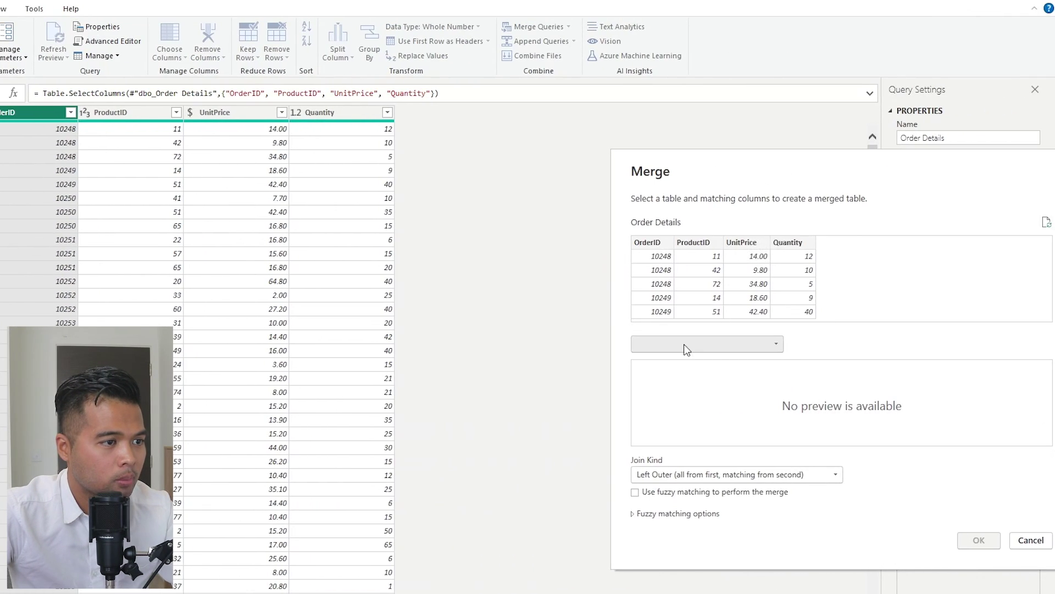
left_click(606, 297)
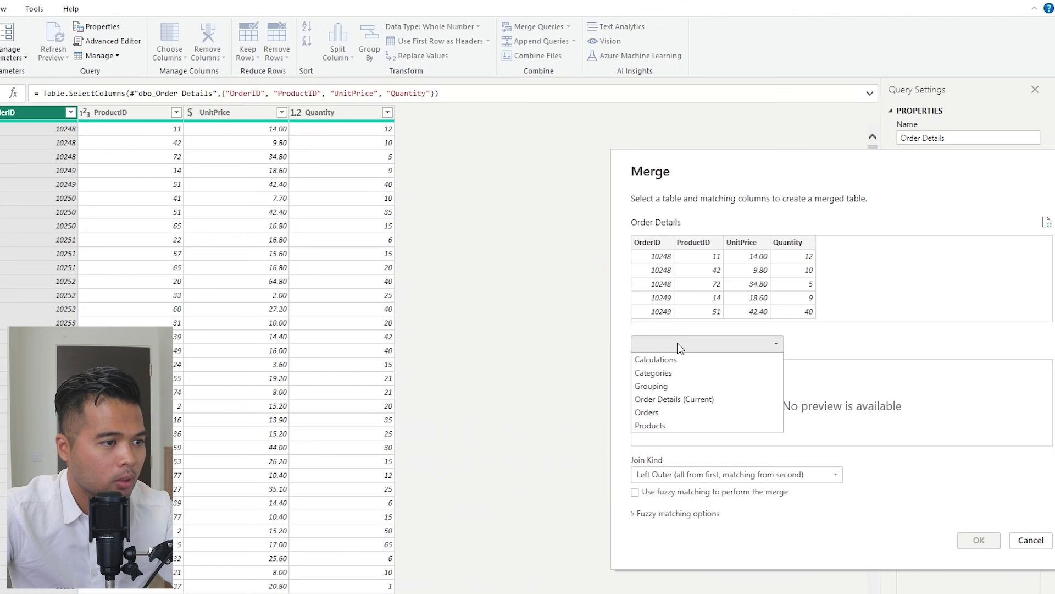
left_click(682, 373)
left_click(680, 354)
left_click(707, 384)
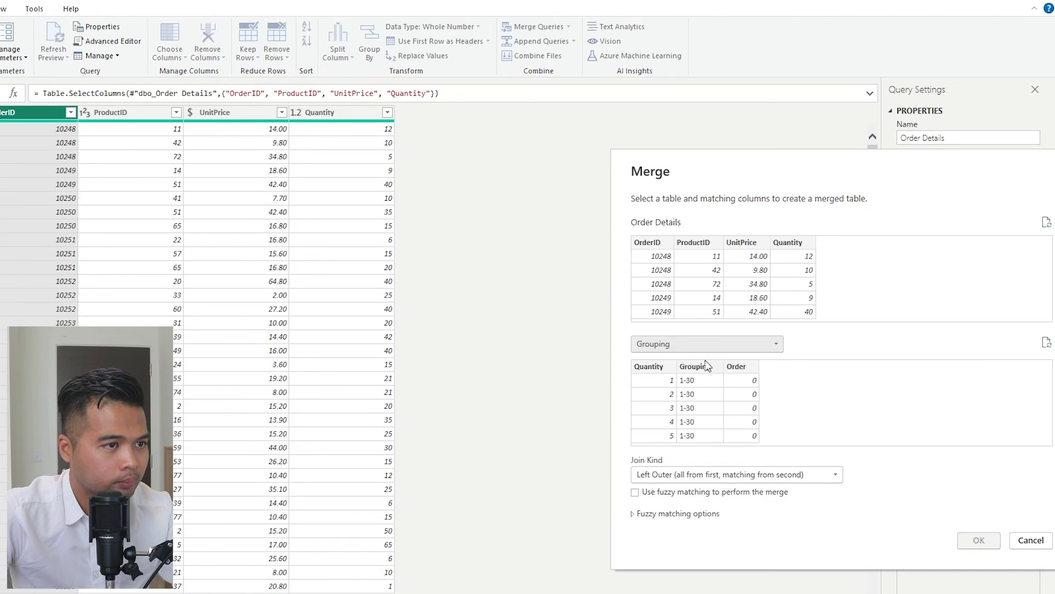
left_click(662, 397)
left_click(796, 283)
left_click_drag(763, 163, 633, 147)
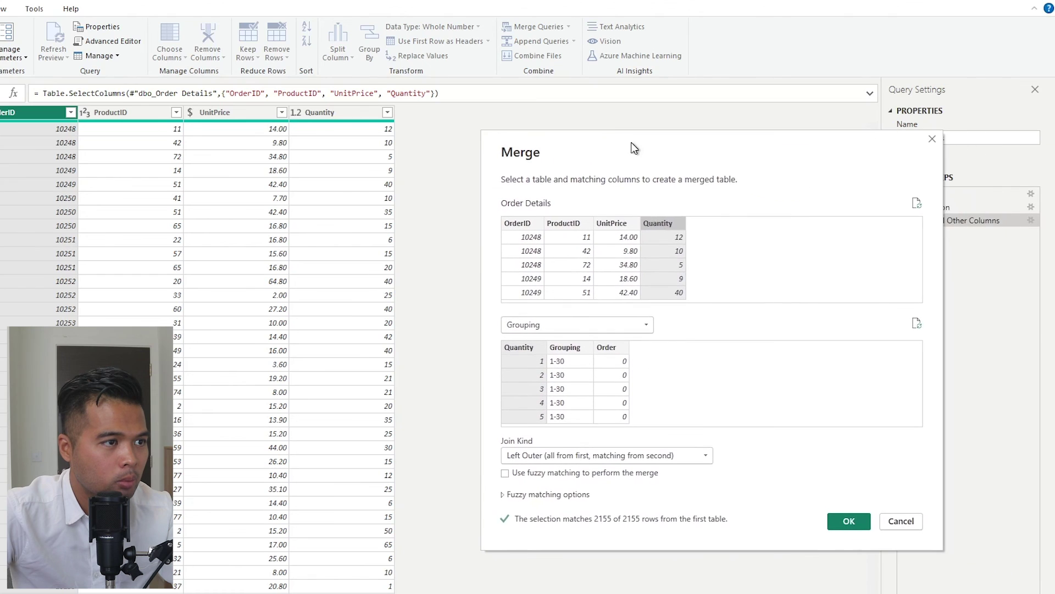
left_click(841, 531)
Expand the merged column, keeping only the Grouping and Order columns.
left_click(493, 112)
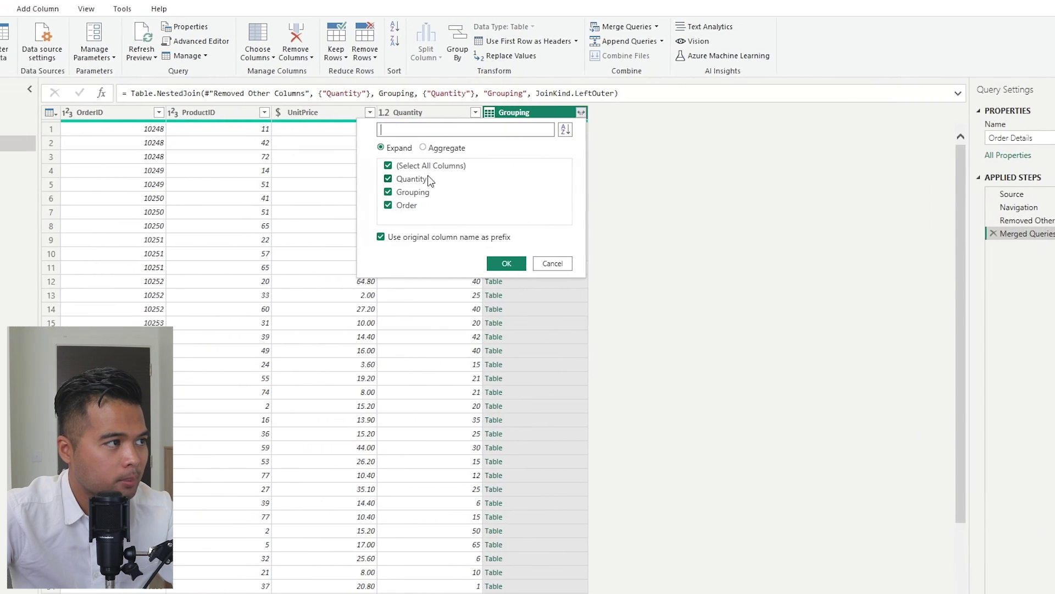
left_click(341, 165)
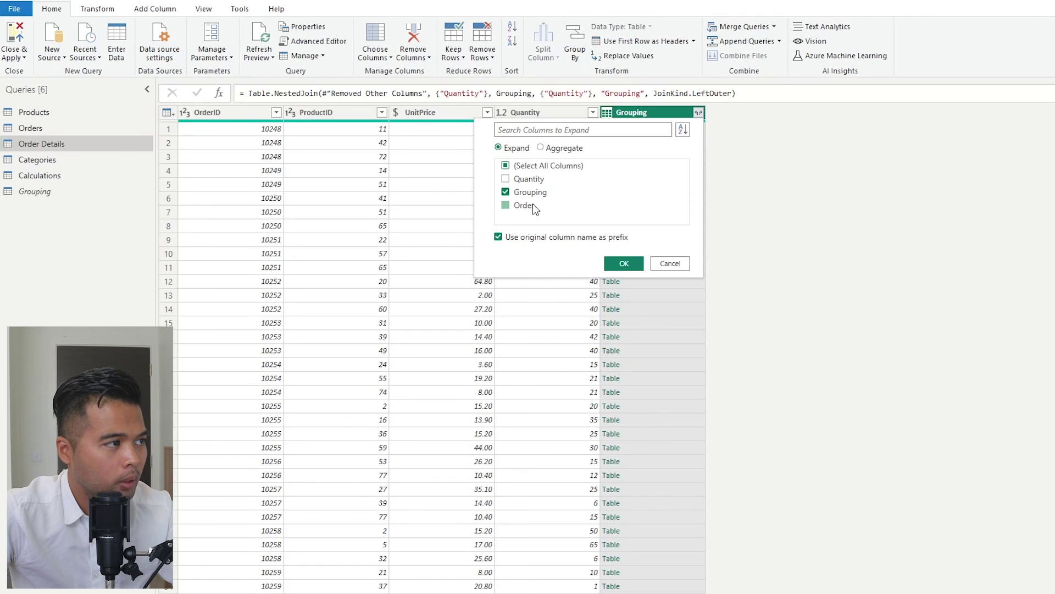
left_click(624, 264)
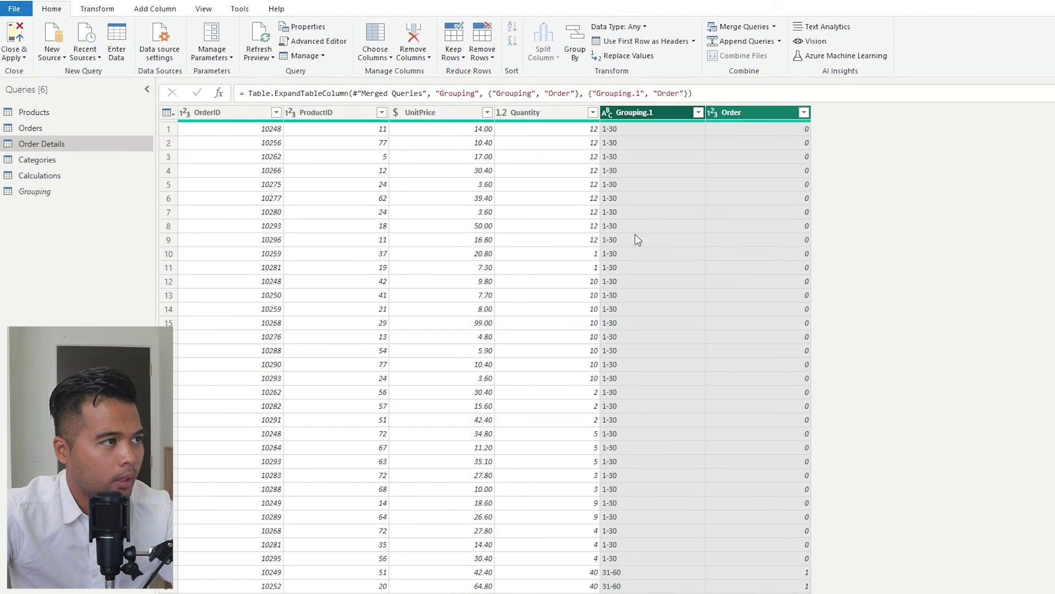
scroll(641, 223, "down", 20)
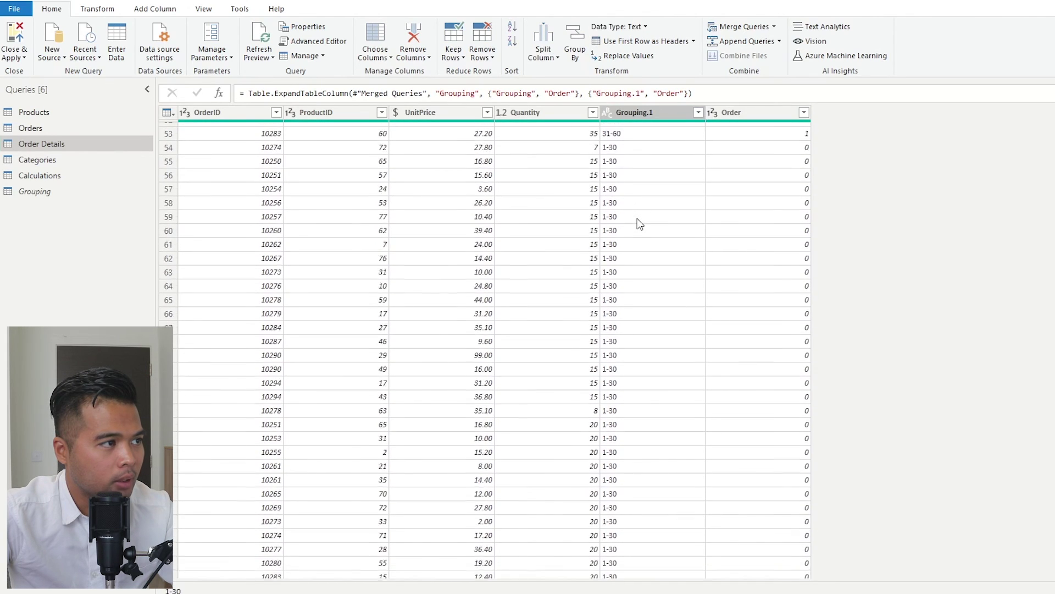
scroll(640, 223, "up", 20)
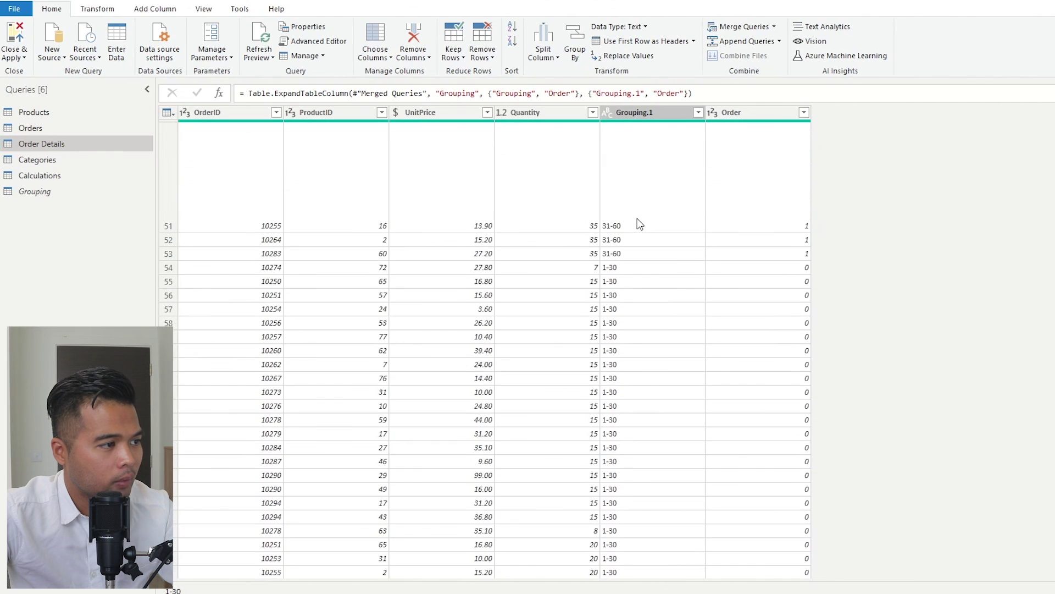
Apply the query changes and undo the earlier moves of the report visuals.
left_click(16, 32)
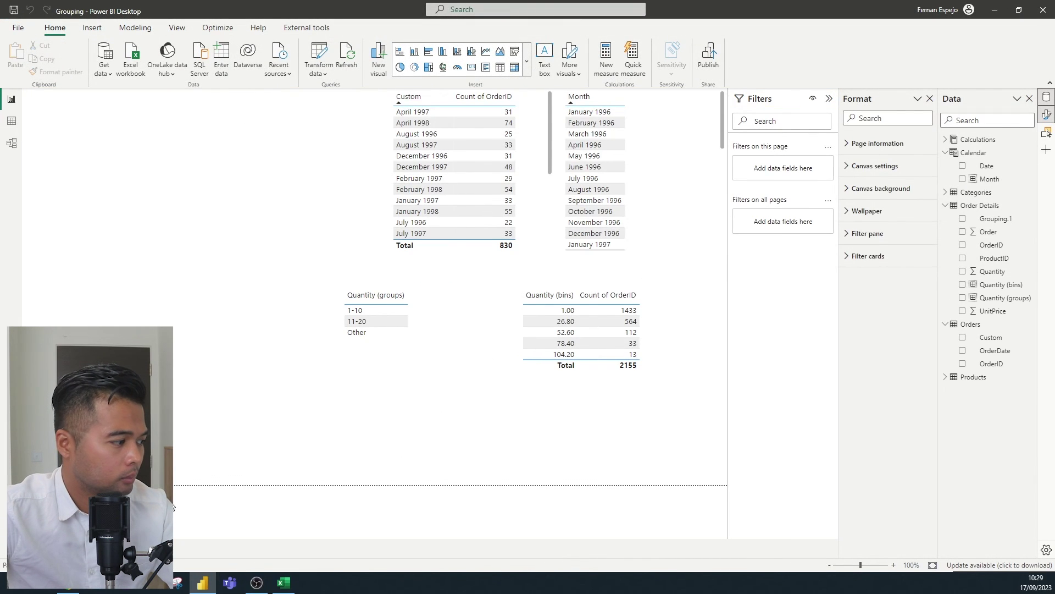
key("ctrl+z")
key("ctrl+z")
key("ctrl+z")
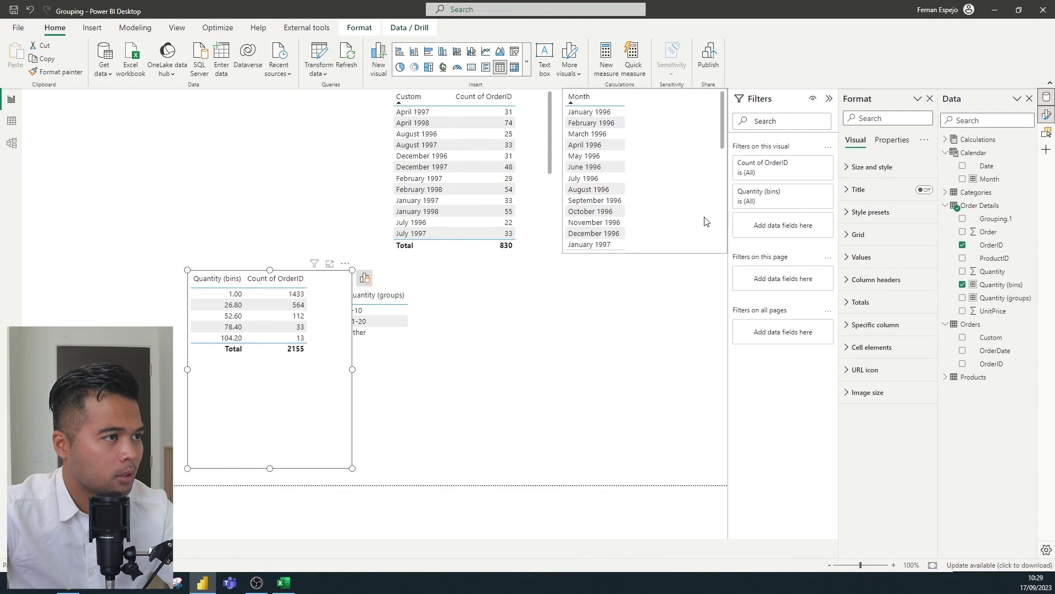
key("ctrl+z")
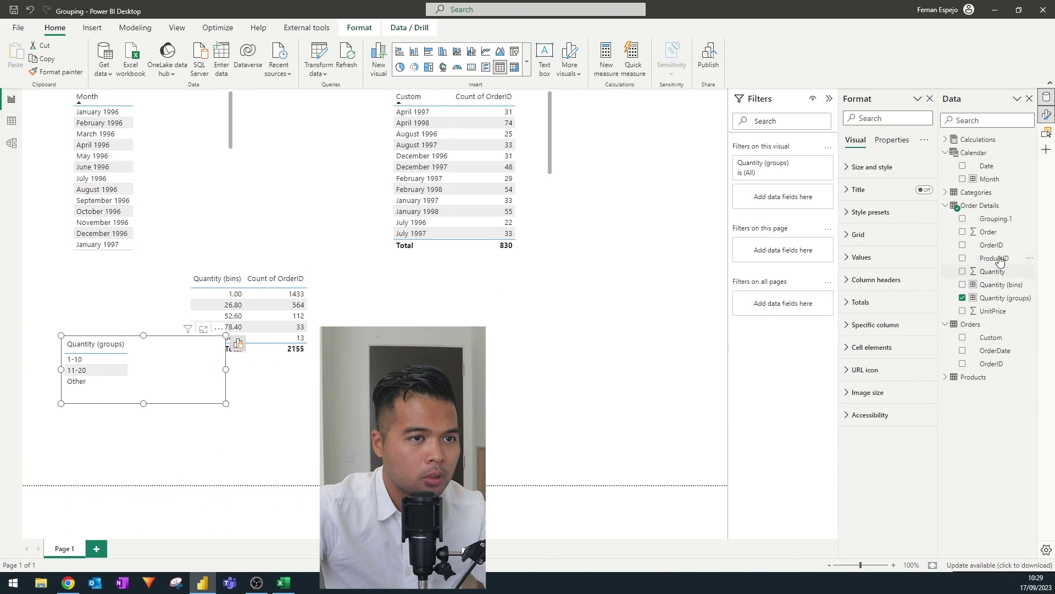
Sort Grouping.1 by the Order column and add it to the page as a table.
left_click(995, 220)
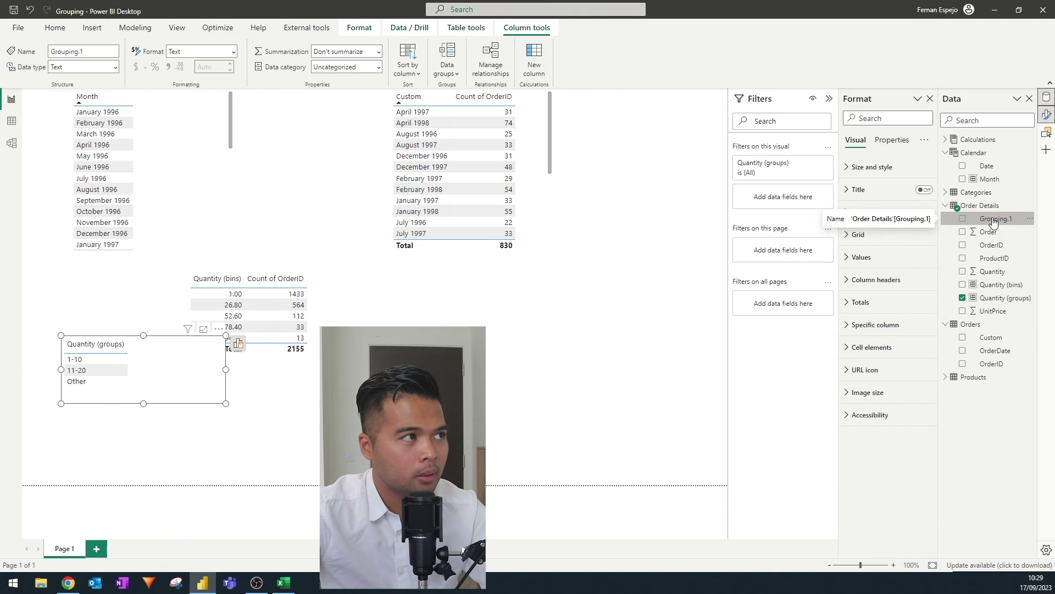
left_click(414, 74)
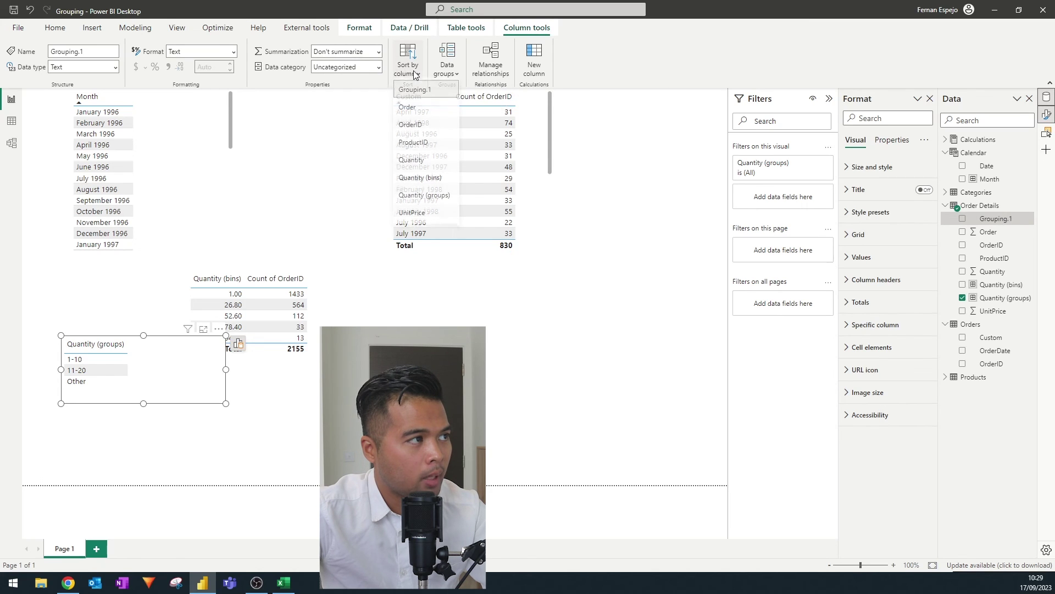
left_click(415, 108)
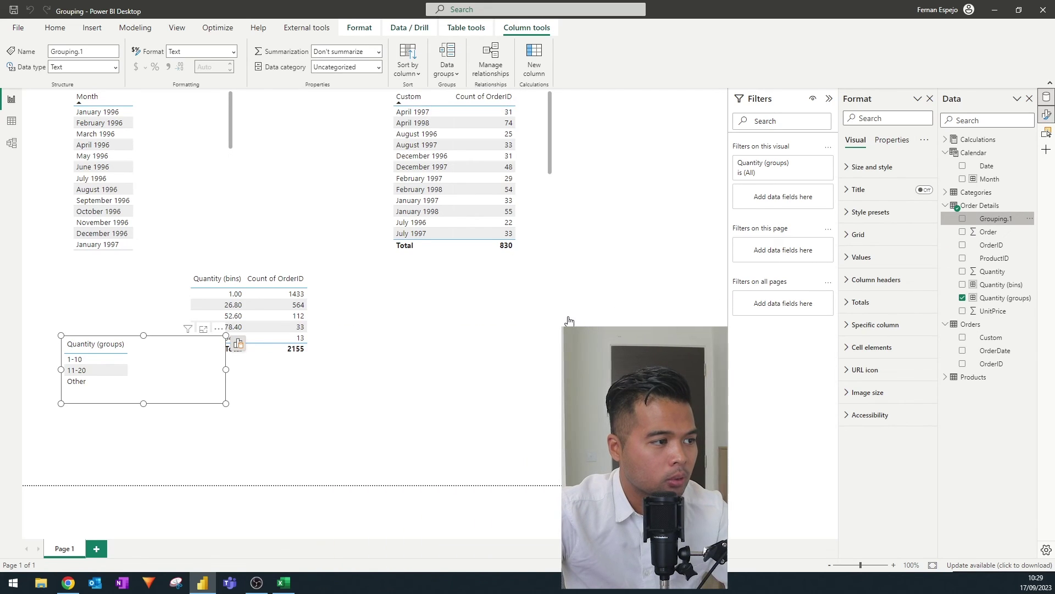
left_click_drag(569, 320, 569, 321)
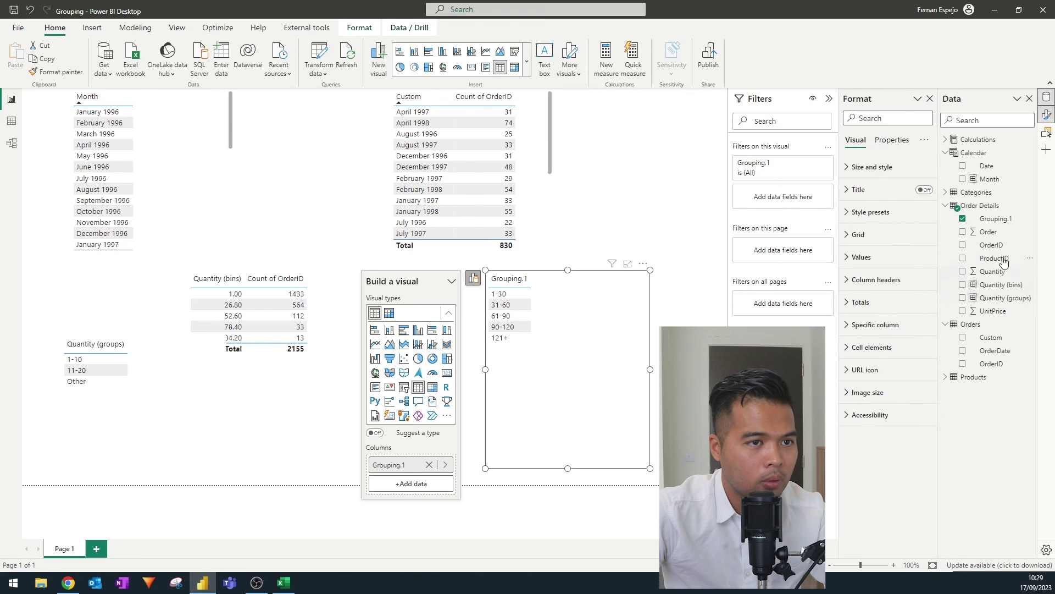
Add Count of OrderID per quantity group (total 2155) and move the table beside the bins table.
left_click_drag(1005, 251, 546, 389)
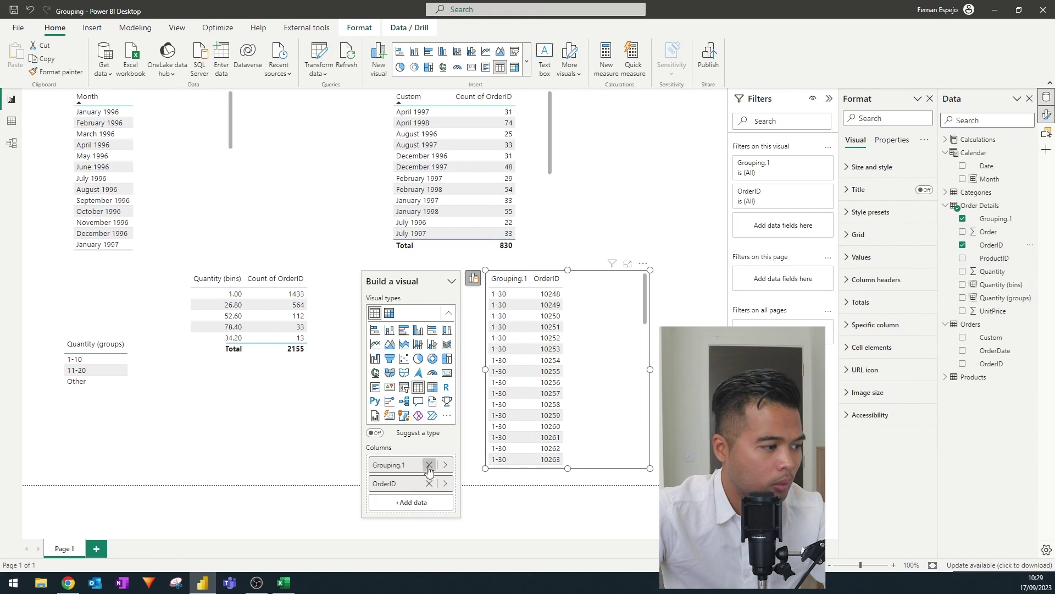
left_click(445, 483)
left_click(503, 510)
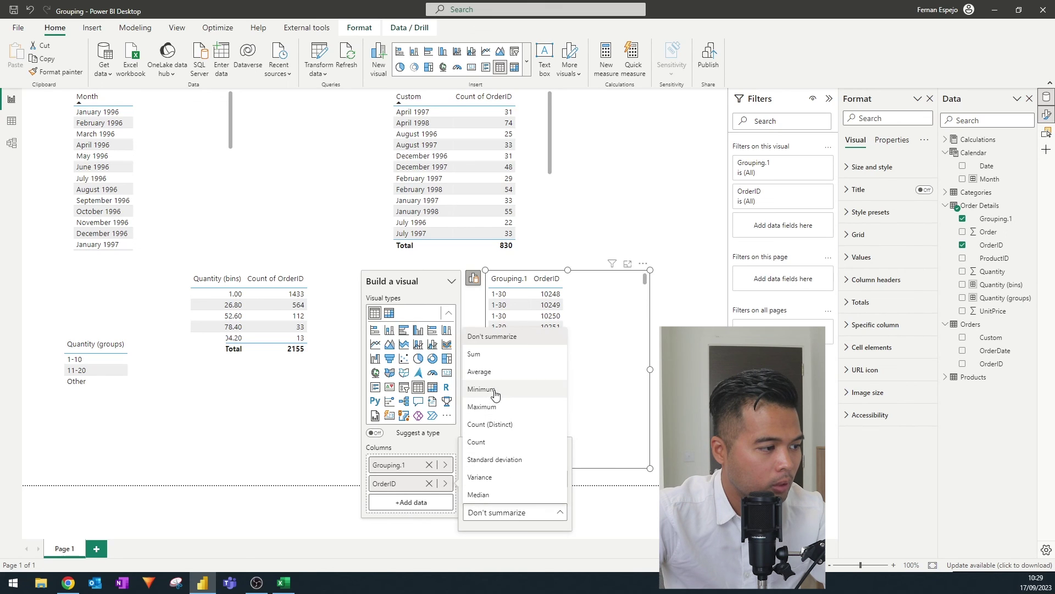
left_click(496, 444)
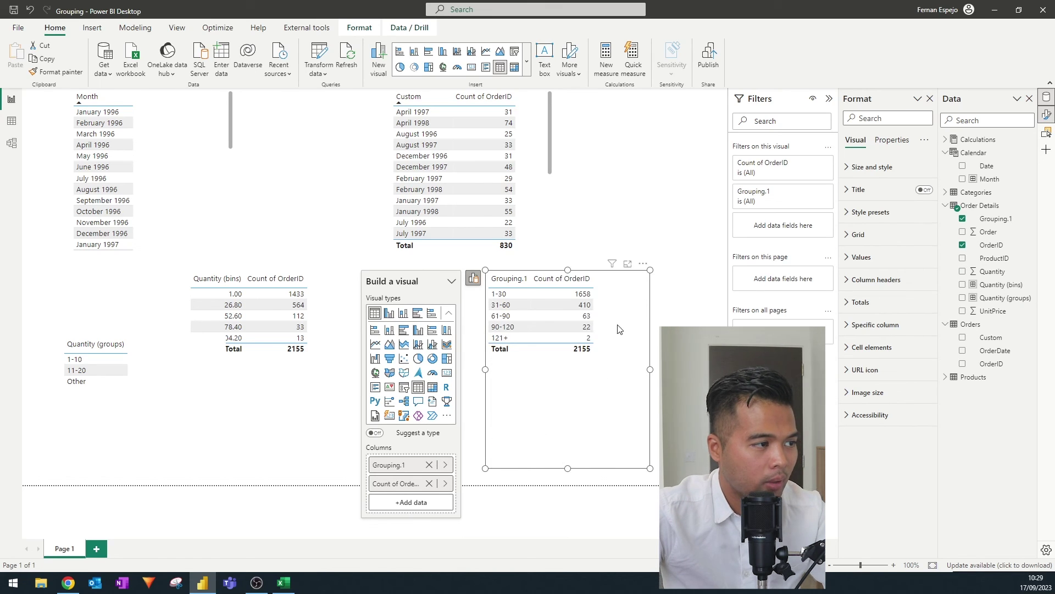
left_click_drag(607, 387, 686, 388)
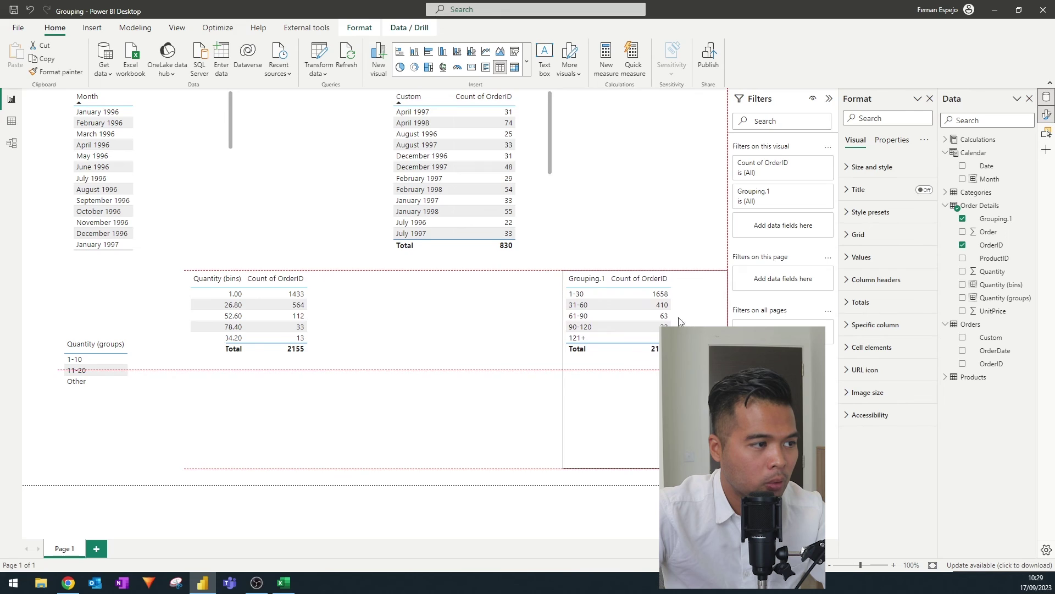
left_click_drag(679, 321, 679, 322)
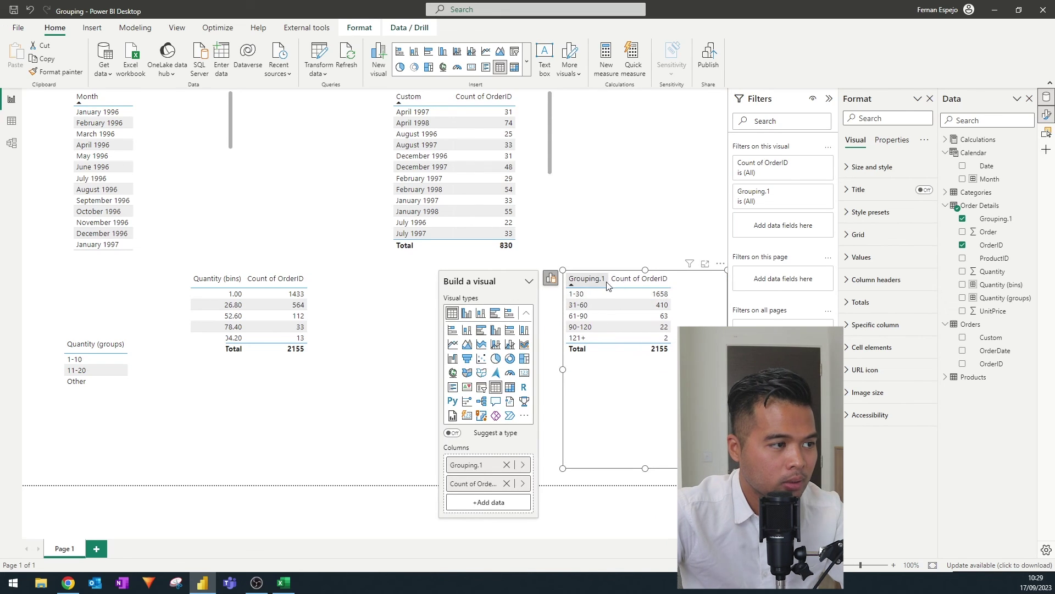